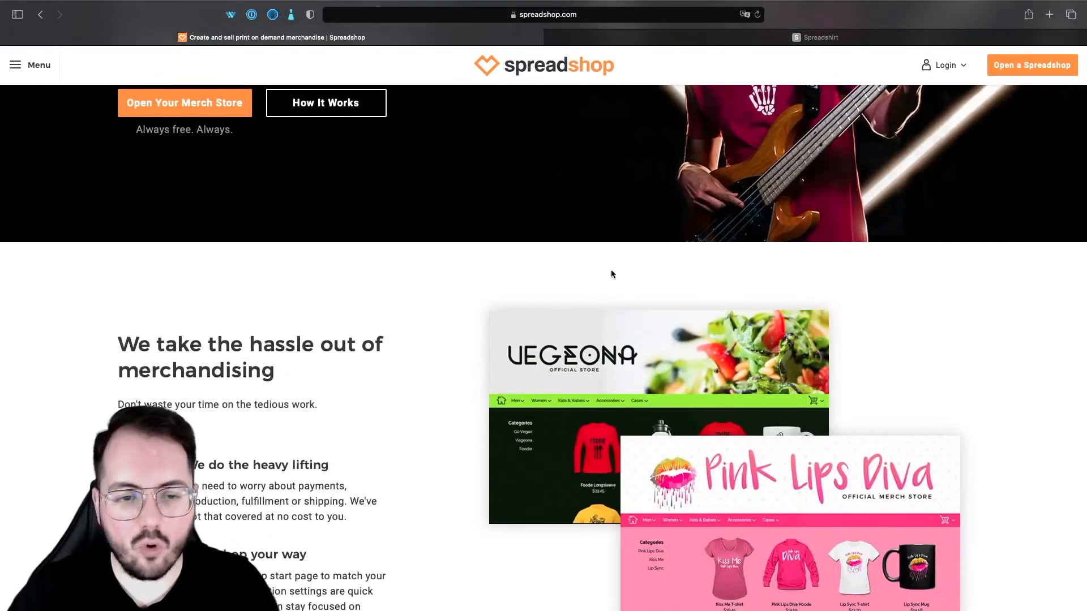
Step: Look through the Spreadshop home page, including the earnings calculator, products, shop owner interviews and custom design service
scroll(606, 276, "down", 4)
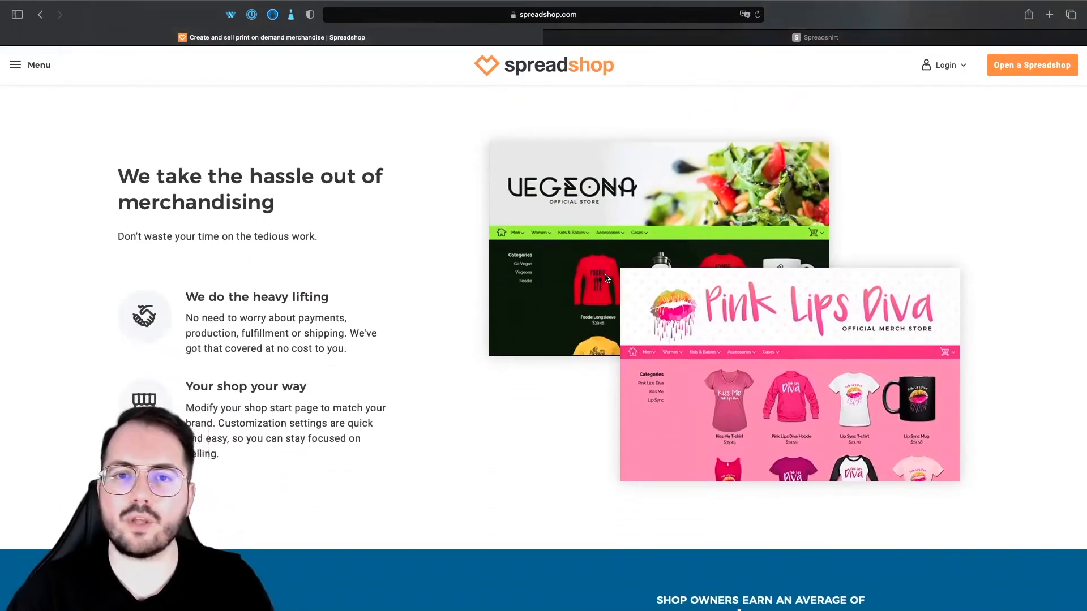
scroll(605, 278, "down", 10)
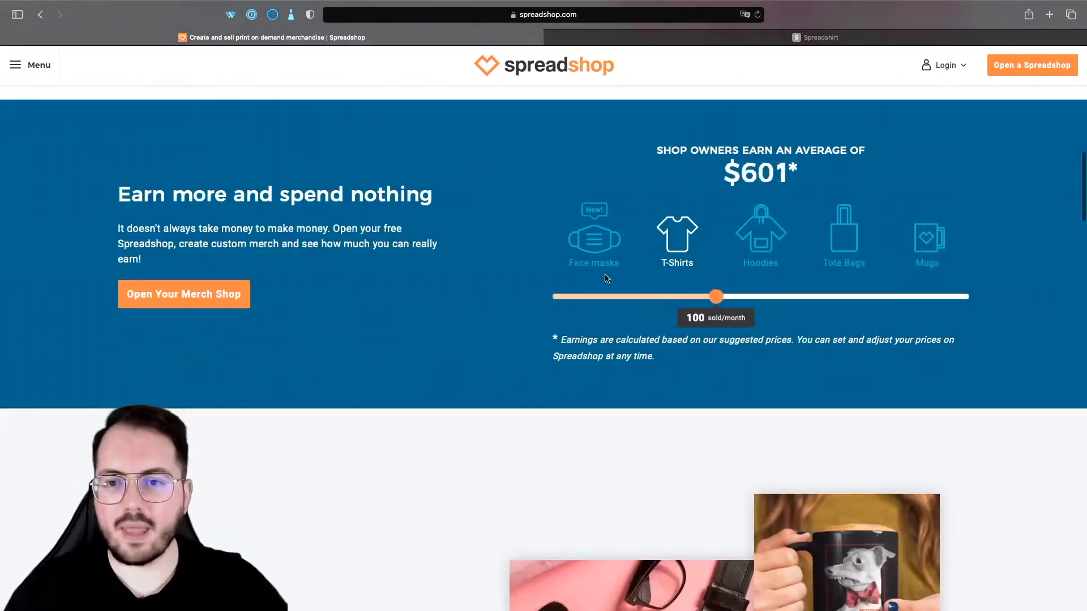
scroll(605, 278, "down", 10)
scroll(605, 279, "up", 12)
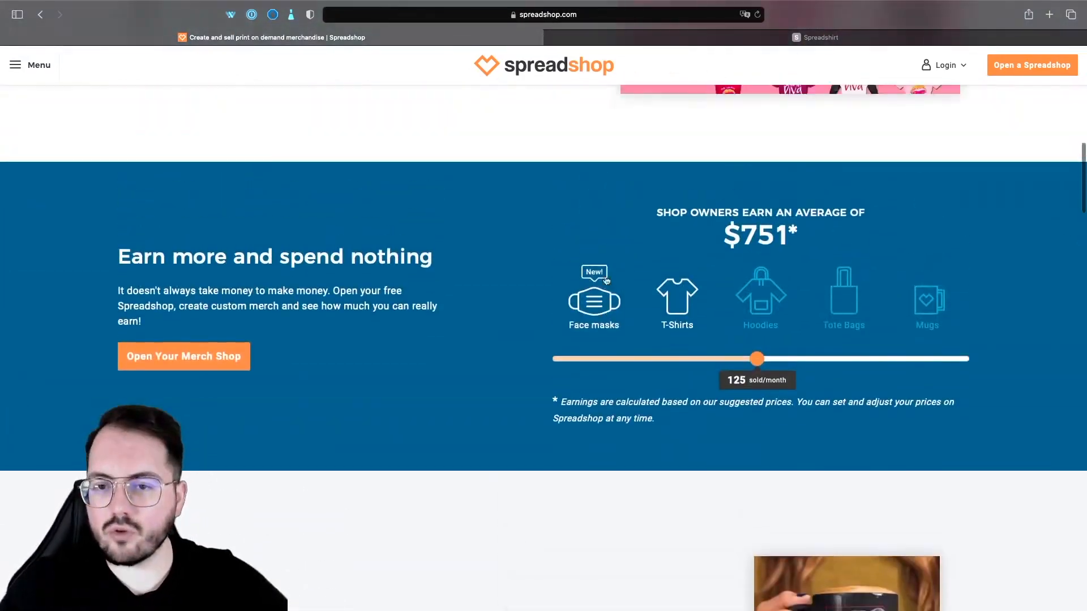
scroll(592, 262, "down", 11)
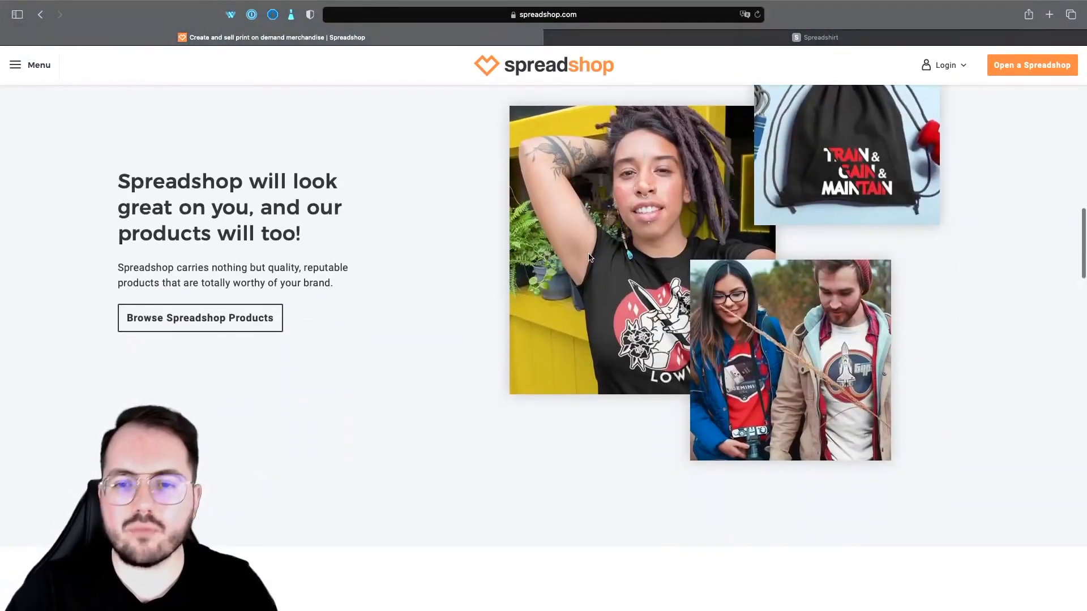
scroll(524, 343, "down", 10)
scroll(550, 345, "down", 3)
scroll(551, 339, "down", 6)
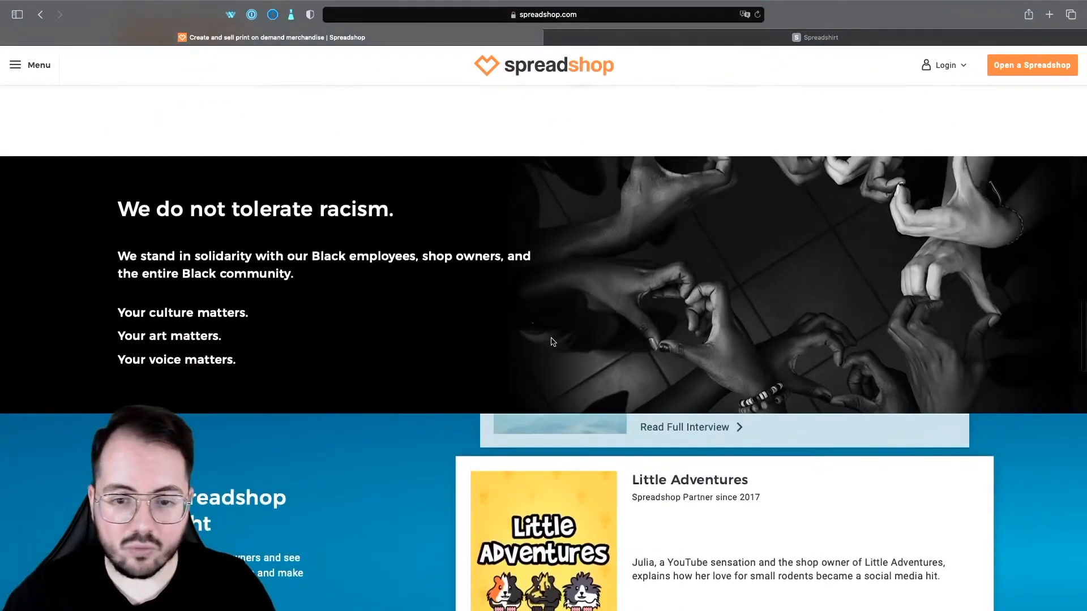
scroll(551, 339, "down", 10)
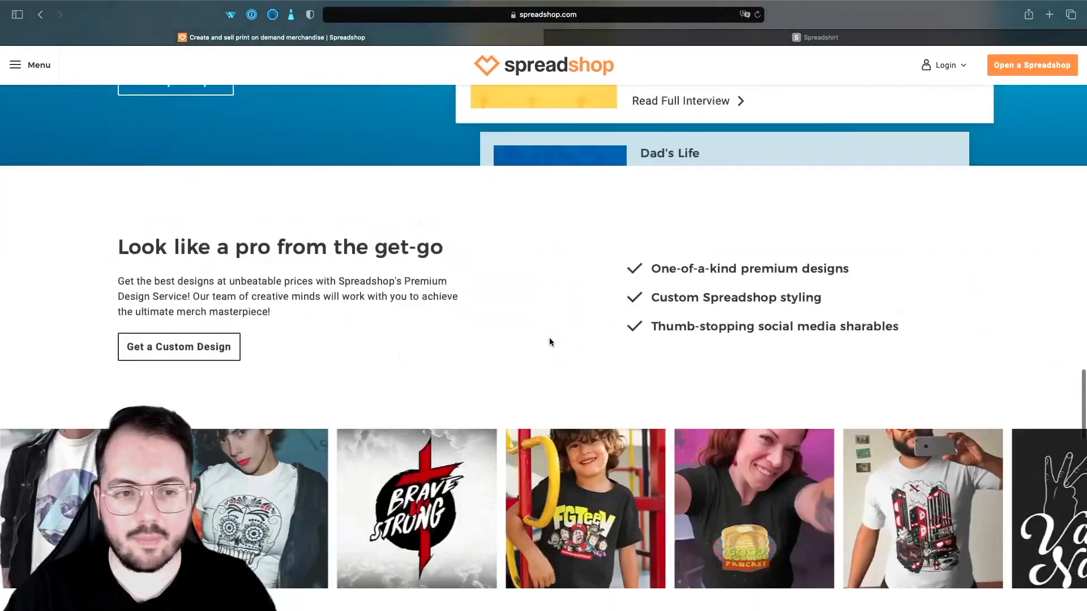
scroll(549, 341, "down", 10)
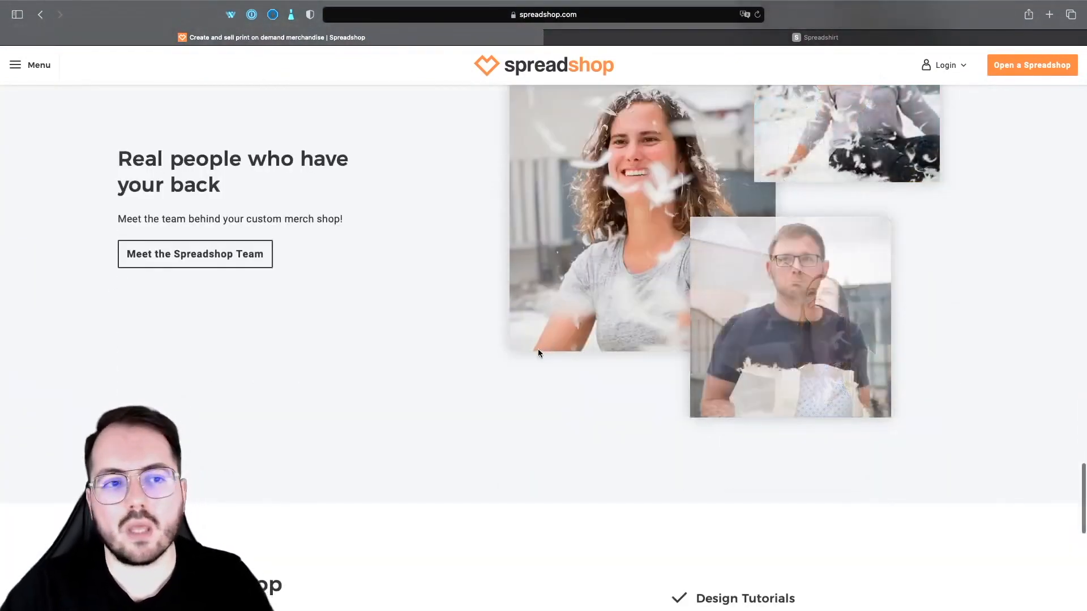
scroll(537, 349, "down", 4)
scroll(552, 321, "down", 3)
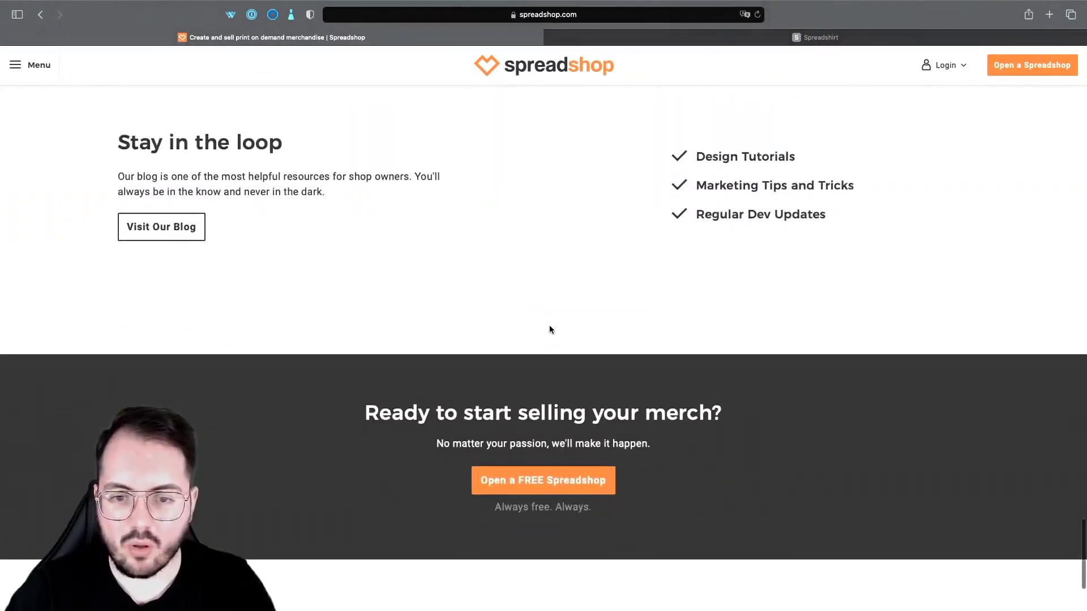
scroll(551, 325, "down", 3)
scroll(552, 328, "up", 20)
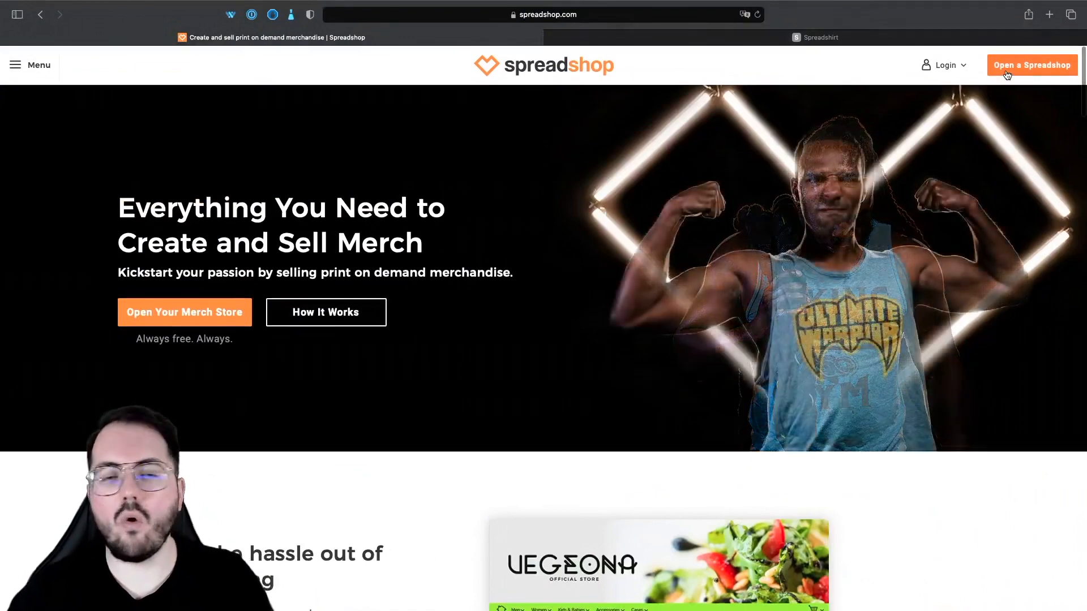
Step: Start opening a Spreadshop on the France (.fr) domain and close the extra Spreadshirt page
left_click(1007, 75)
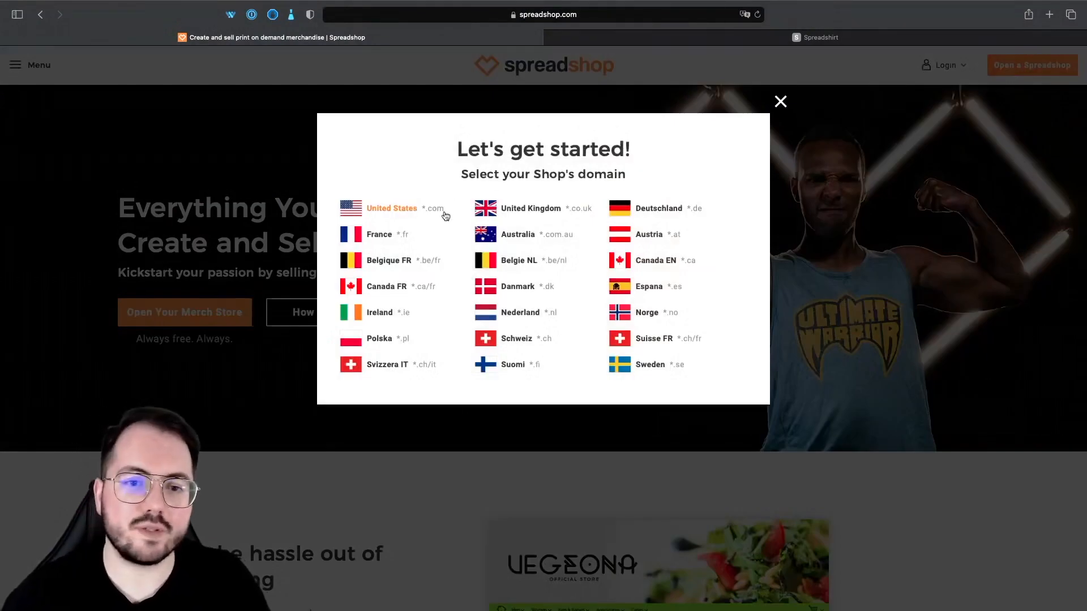
left_click(395, 235)
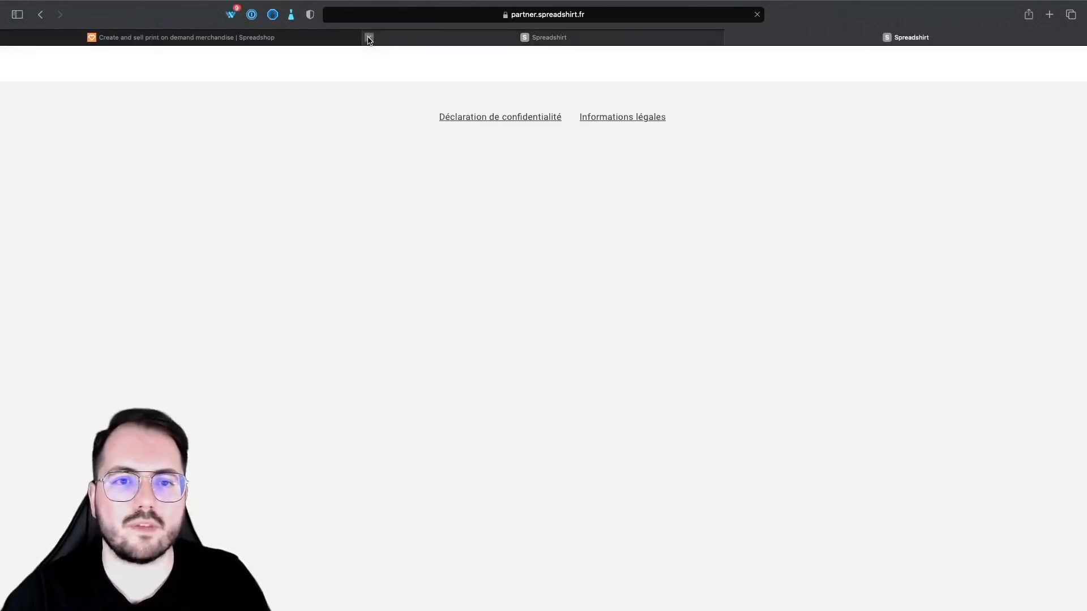
left_click(369, 38)
left_click(634, 172)
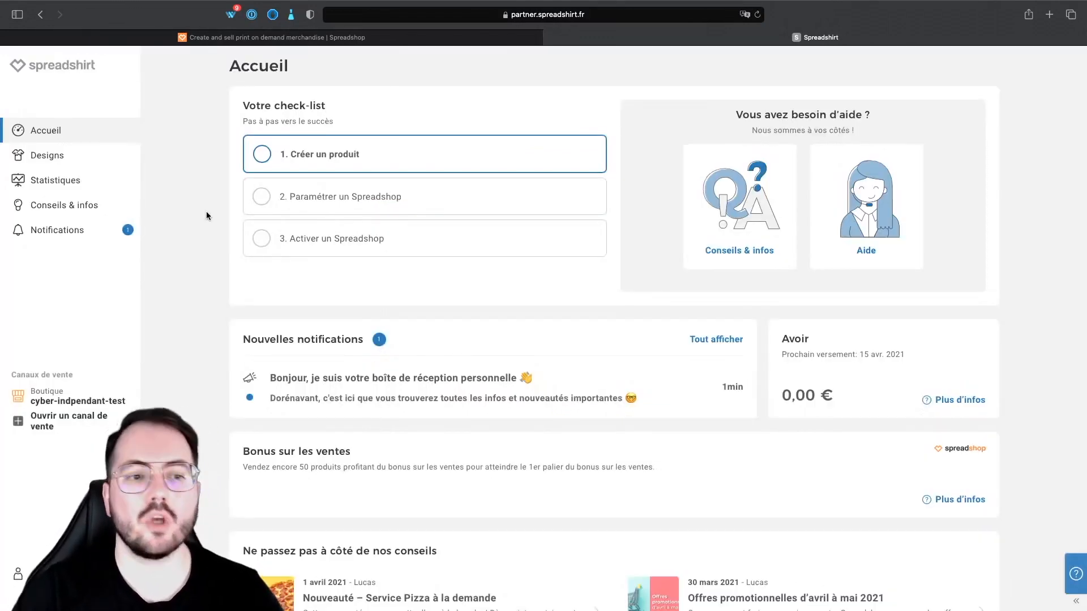
Step: In the cyber-indpendant-test shop setup, select Logo for the header, set the main buttons and active elements to black, and save
left_click(112, 400)
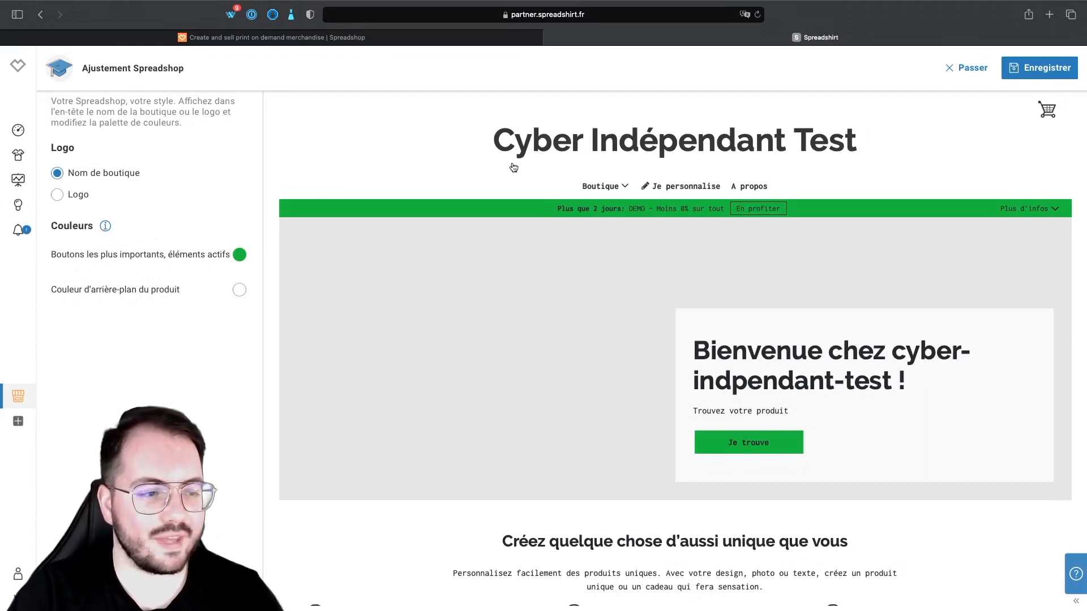
left_click(88, 196)
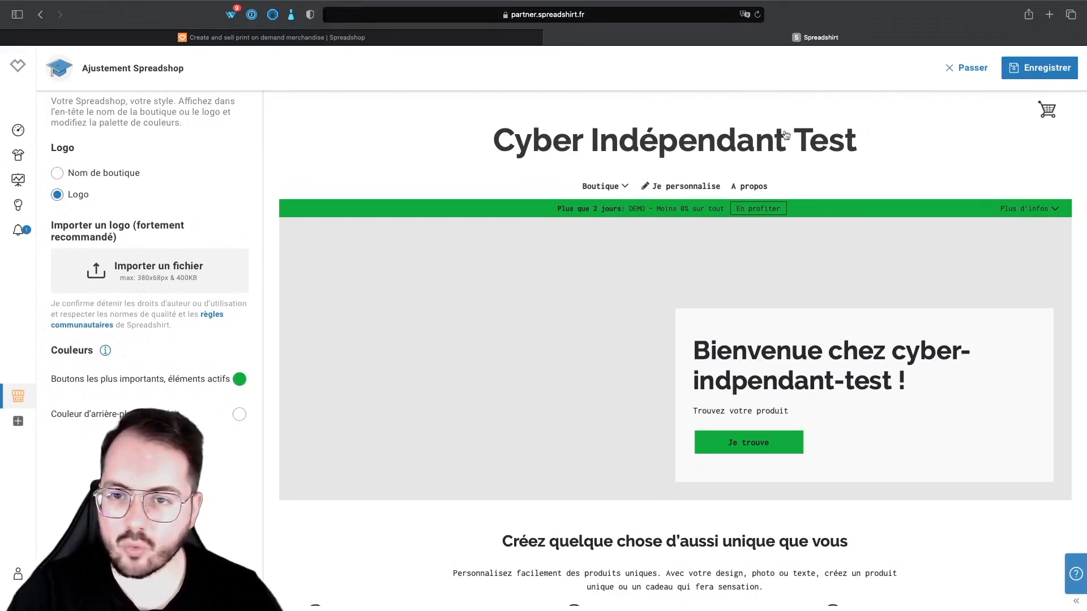
left_click(240, 380)
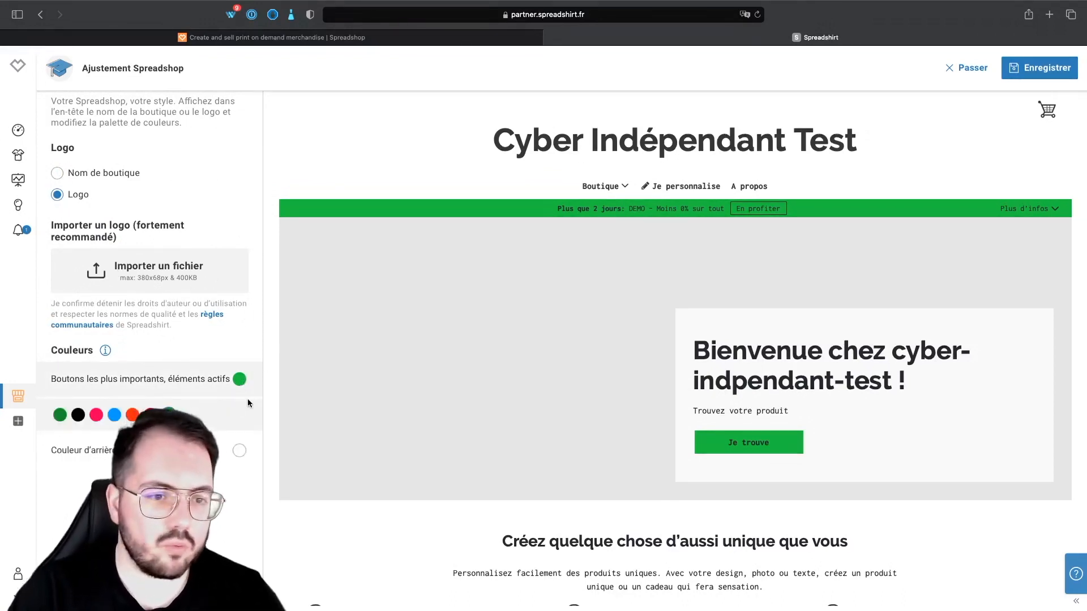
left_click(115, 417)
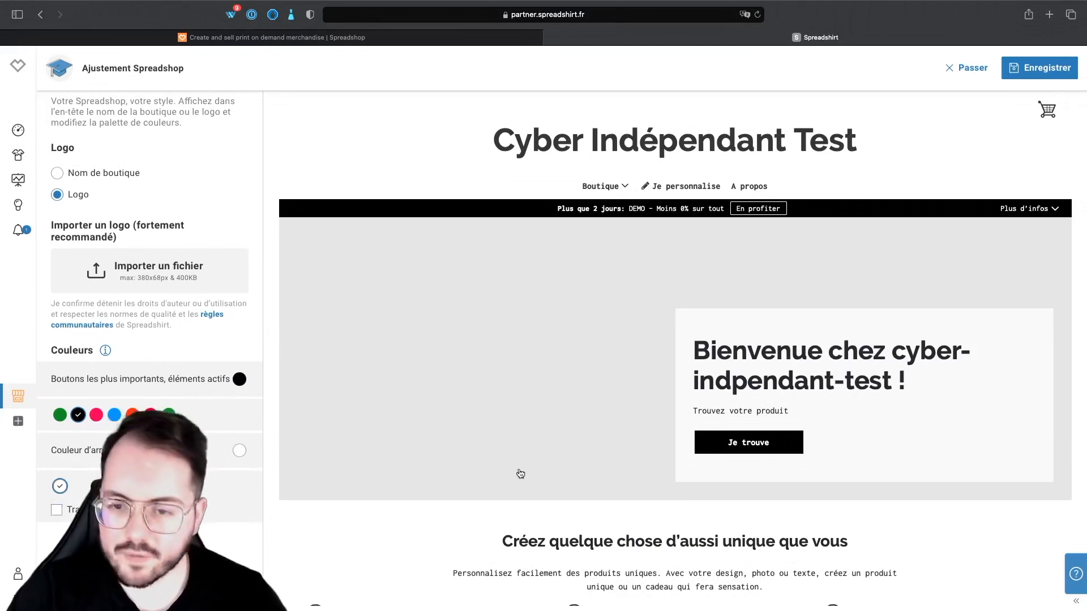
scroll(520, 473, "down", 10)
scroll(485, 469, "up", 10)
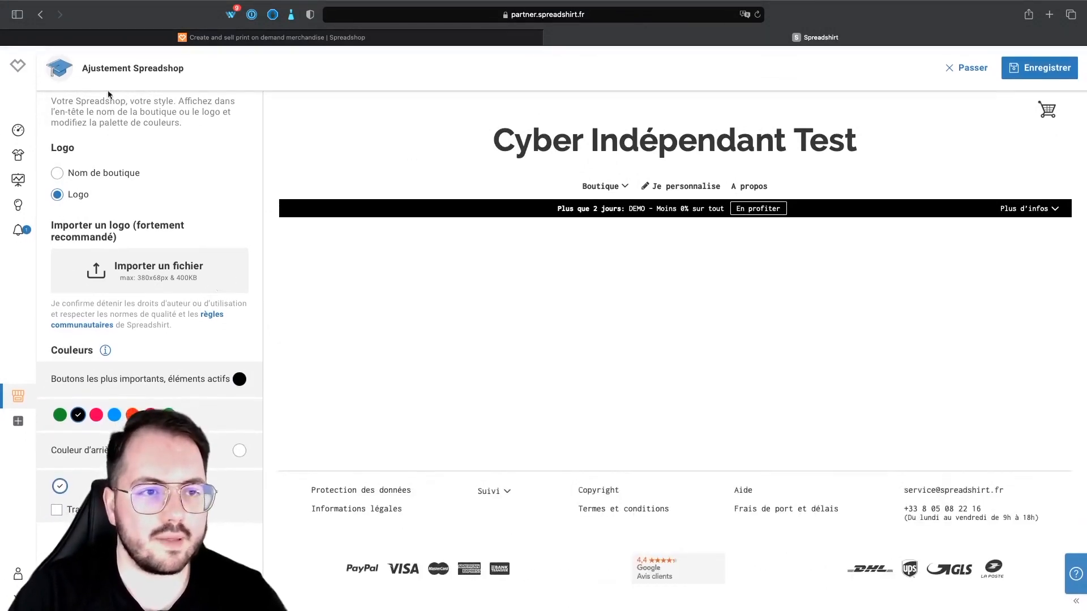
left_click(1039, 68)
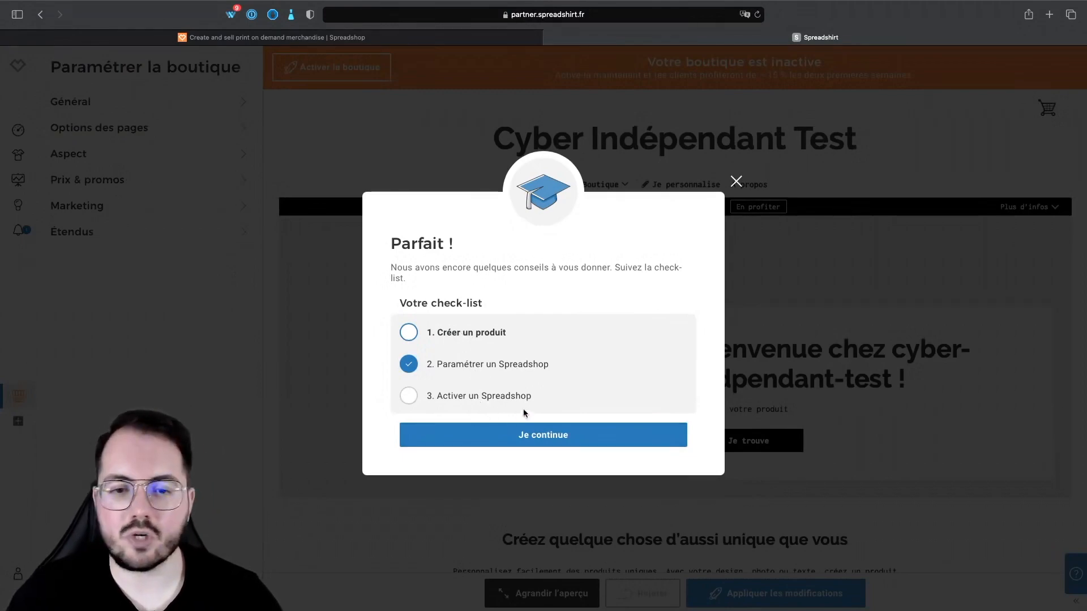
left_click(736, 182)
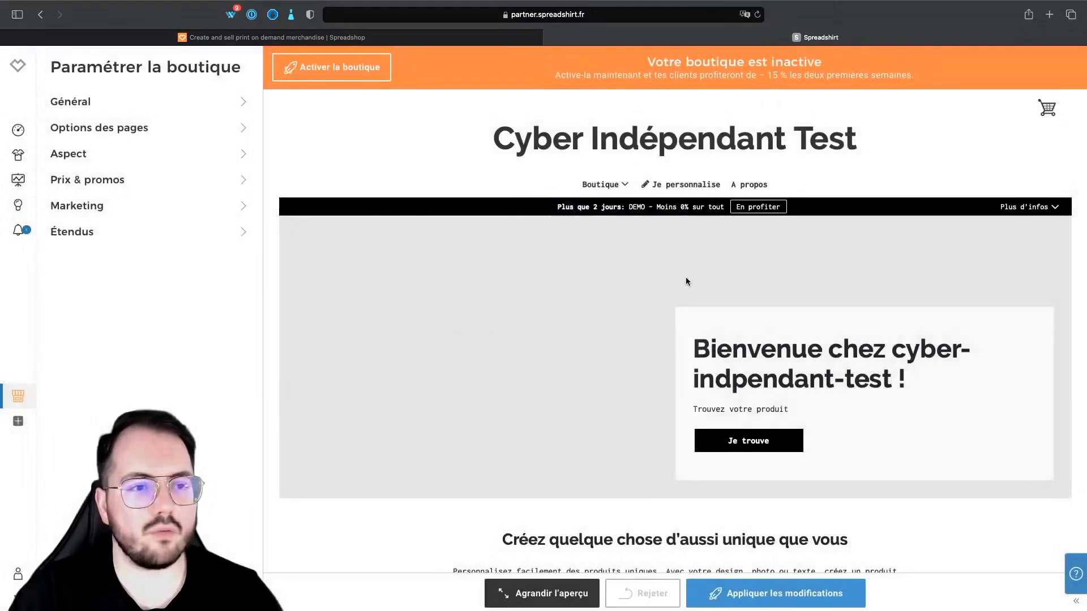
Step: Examine the shop's general settings: the name, description and URL details, and the fields required for the legal notice
left_click(142, 106)
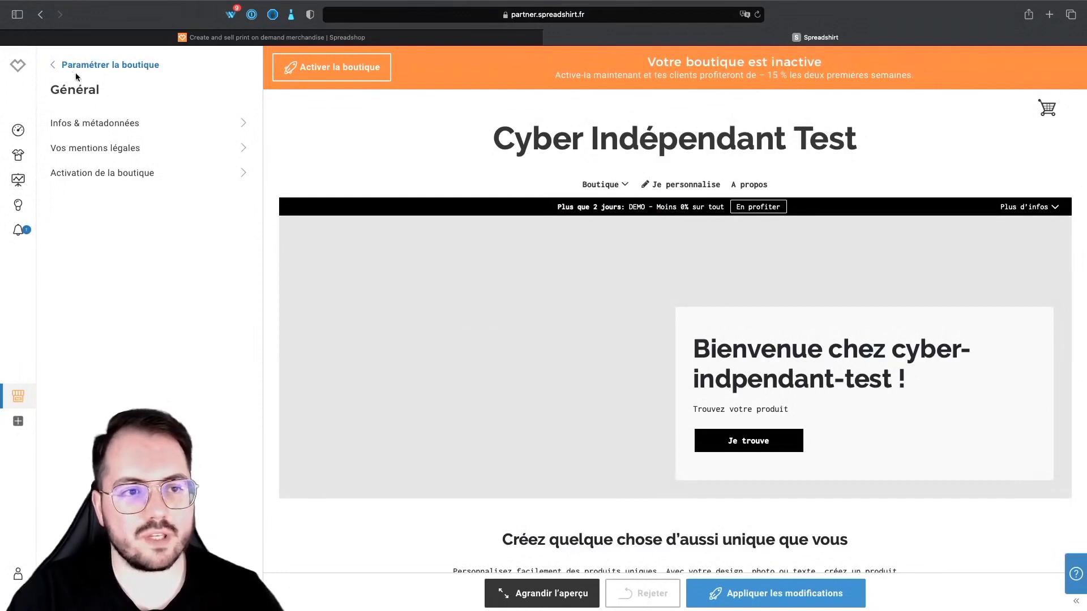
left_click(98, 128)
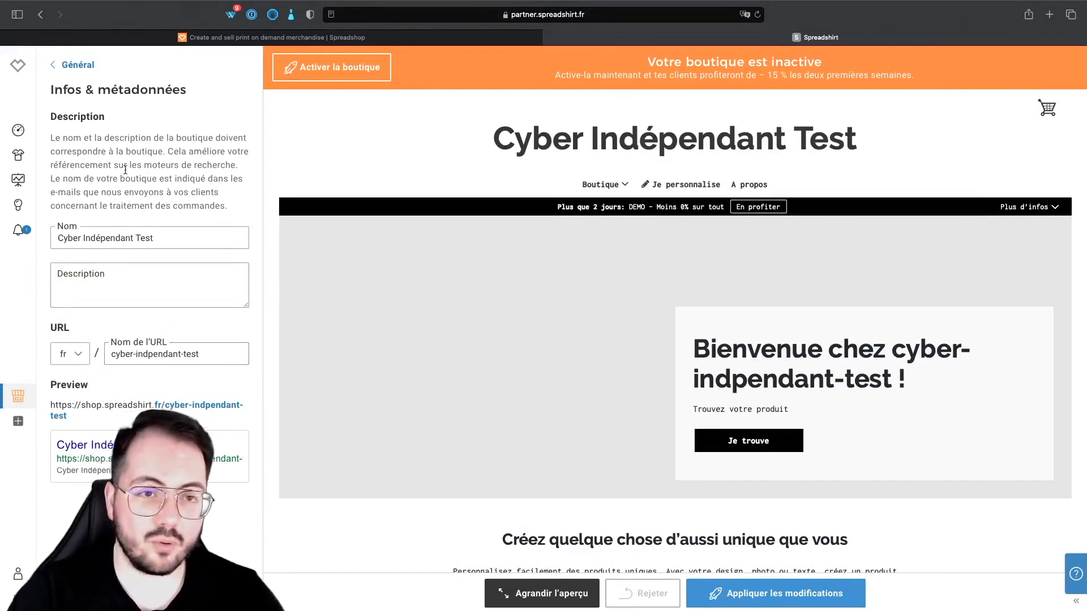
left_click(80, 66)
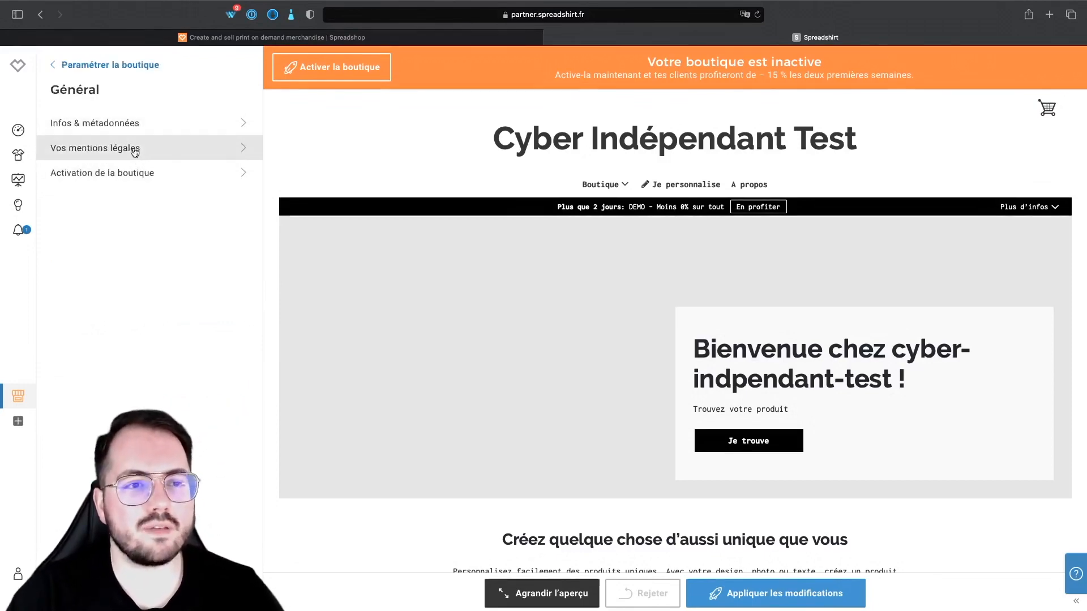
left_click(134, 148)
scroll(237, 308, "down", 1)
scroll(227, 311, "down", 2)
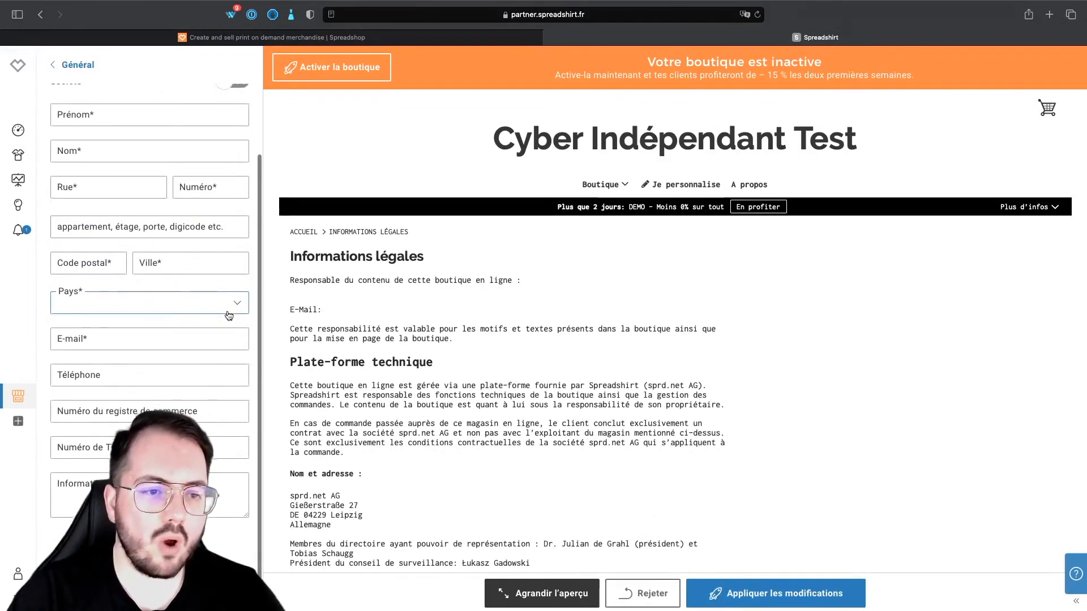
scroll(392, 361, "down", 5)
scroll(392, 361, "down", 1)
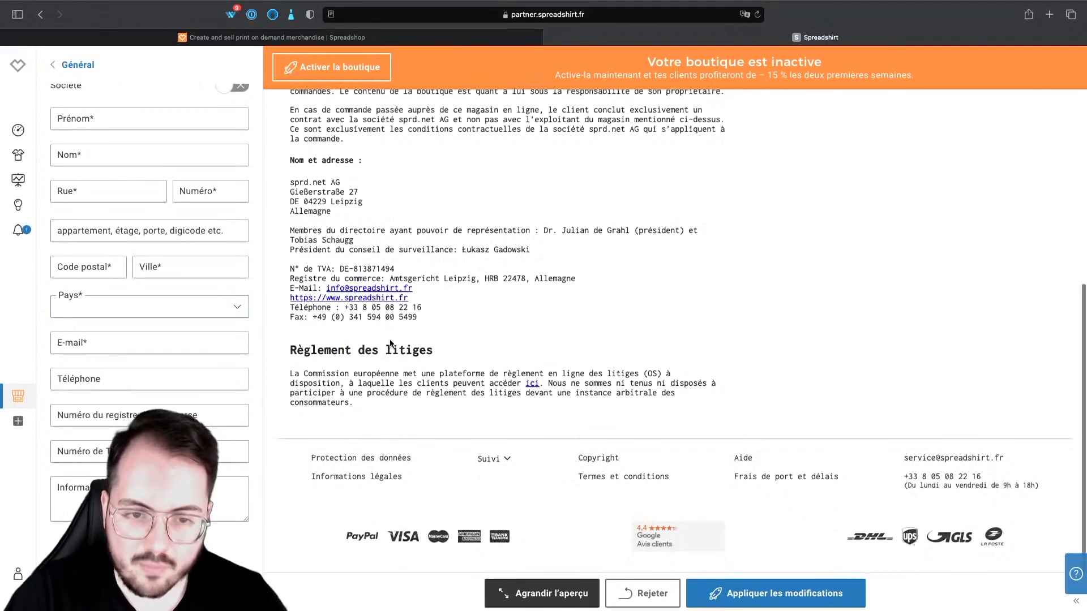
scroll(392, 361, "up", 15)
scroll(208, 246, "up", 3)
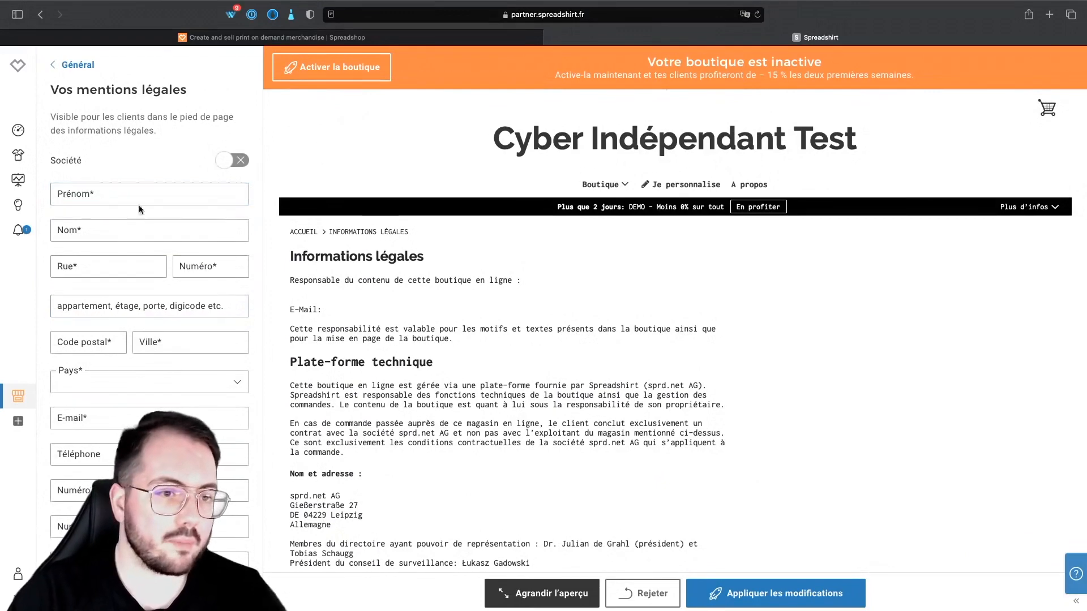
scroll(214, 274, "down", 3)
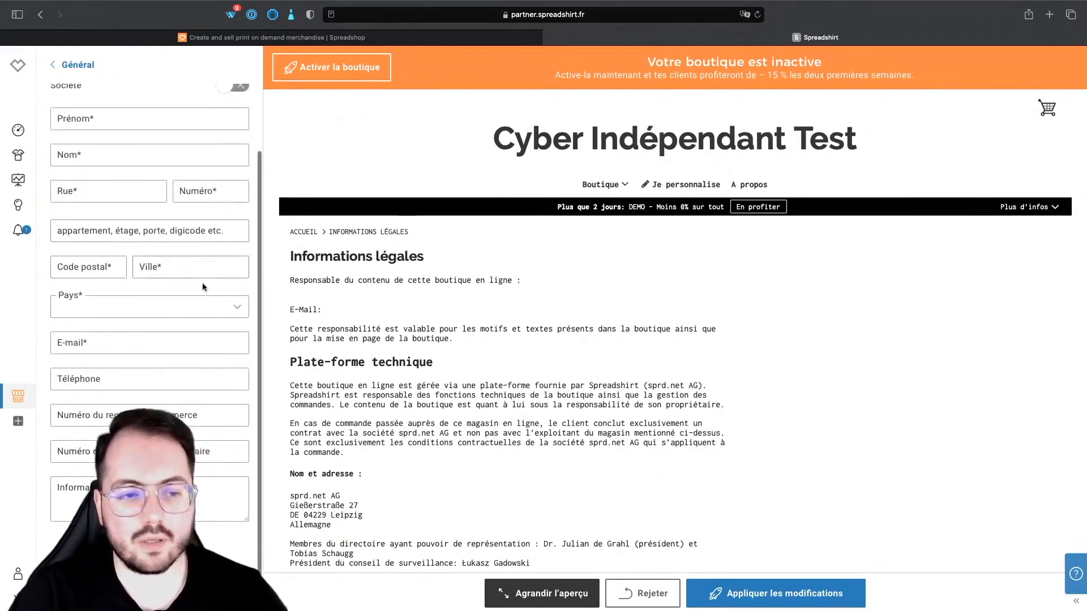
scroll(147, 316, "up", 3)
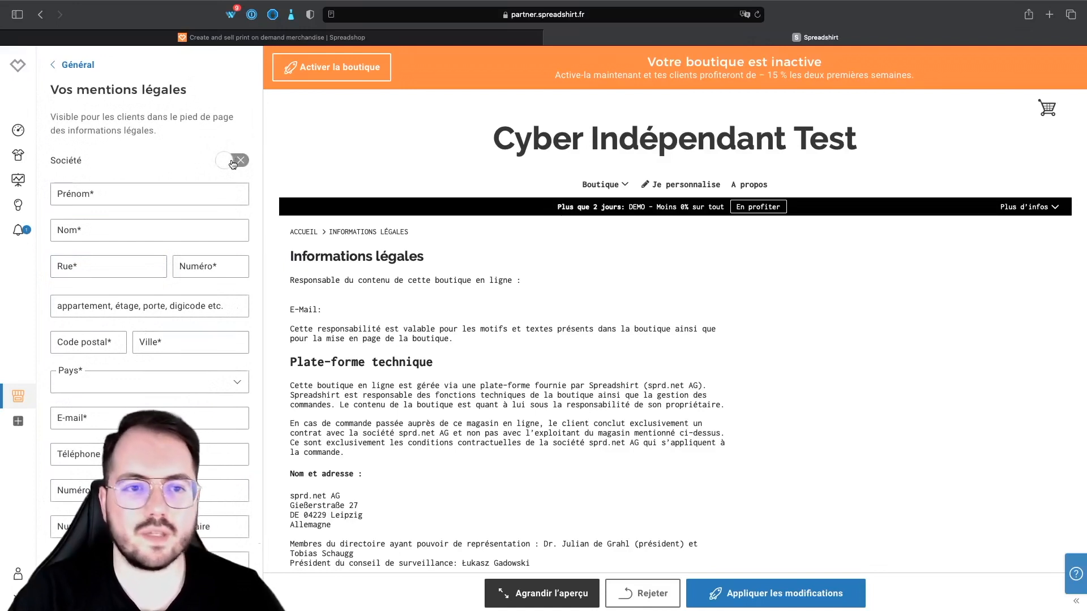
Step: Try the company (Société) version of the legal notice form, switch it back and discard the changes
left_click(232, 161)
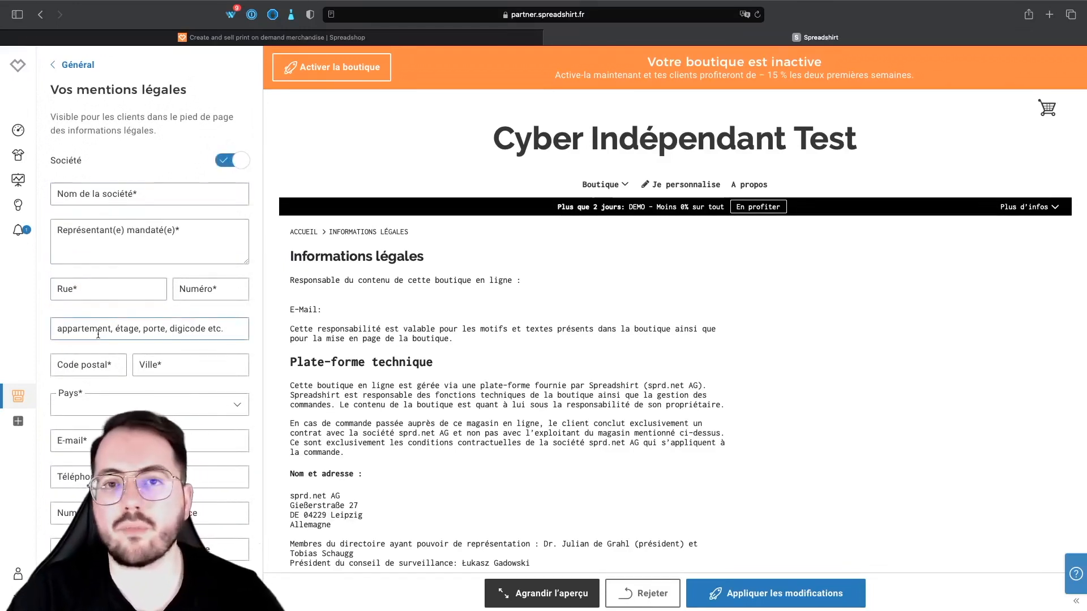
left_click(71, 68)
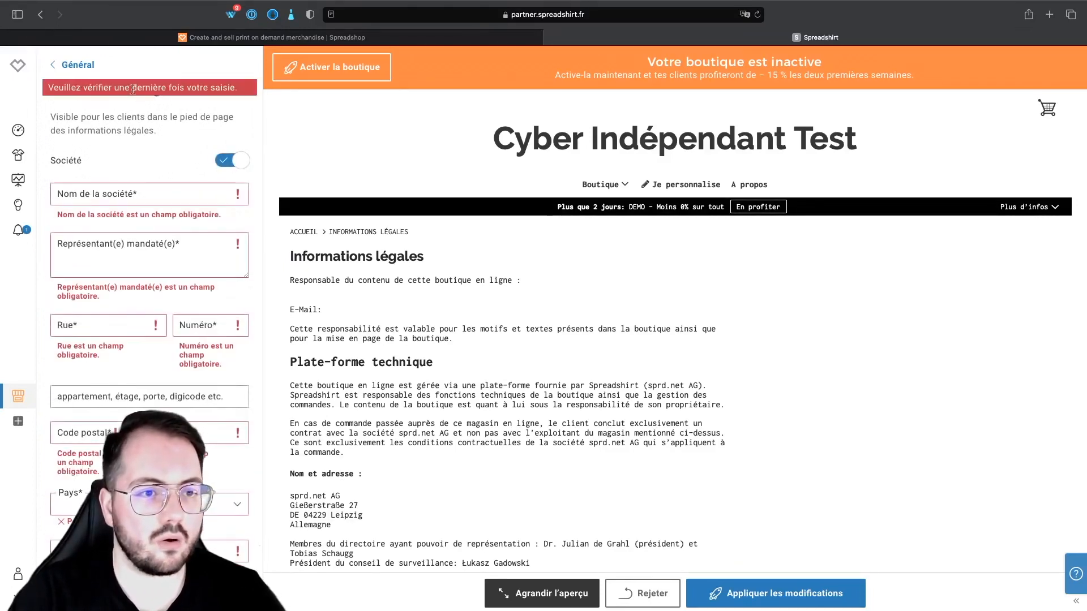
left_click(227, 163)
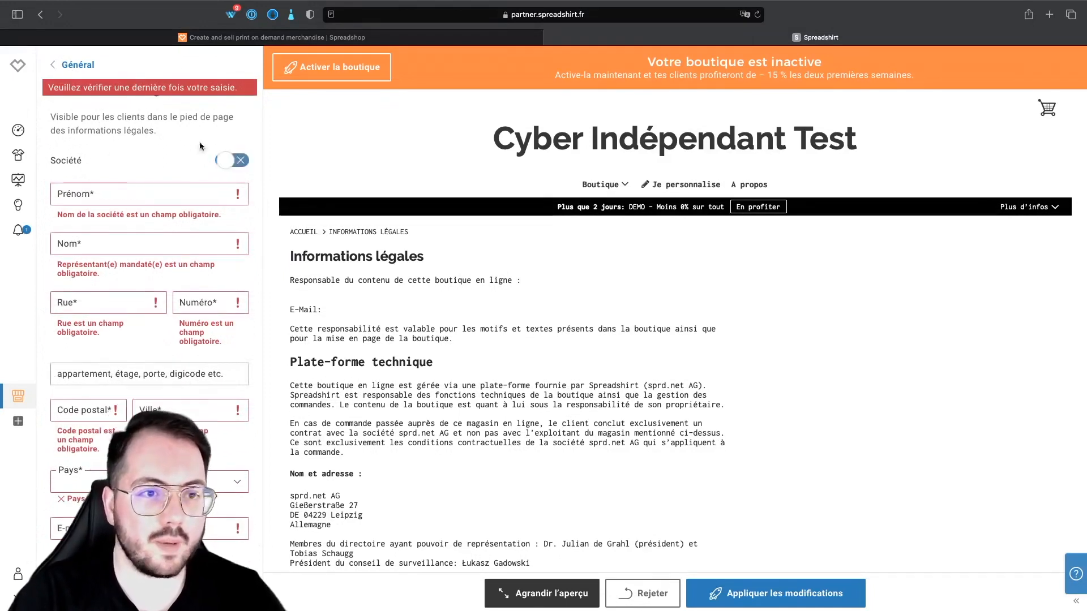
scroll(67, 71, "down", 5)
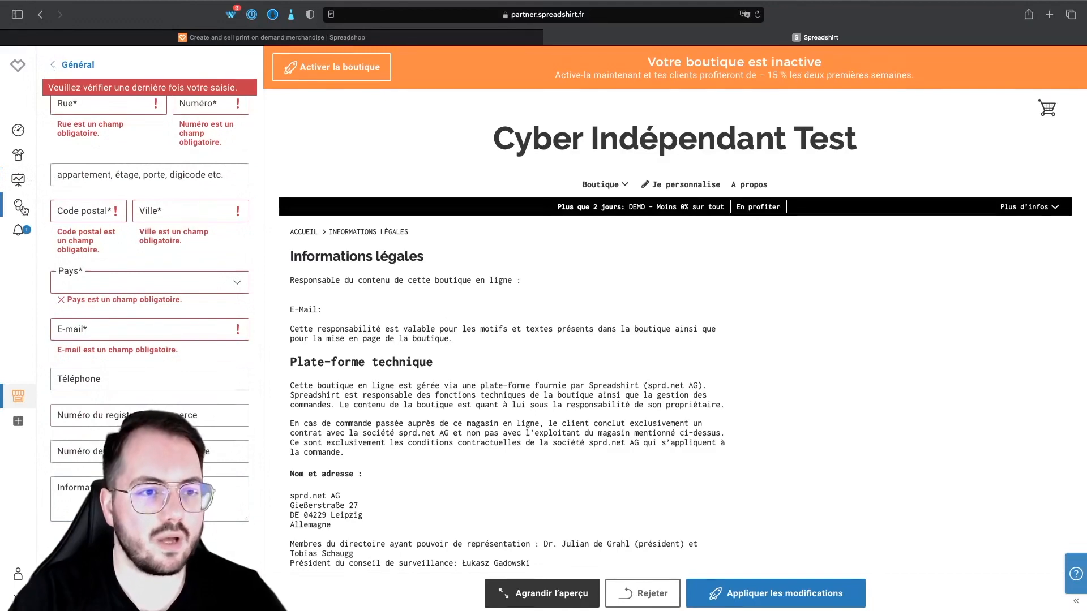
left_click(27, 392)
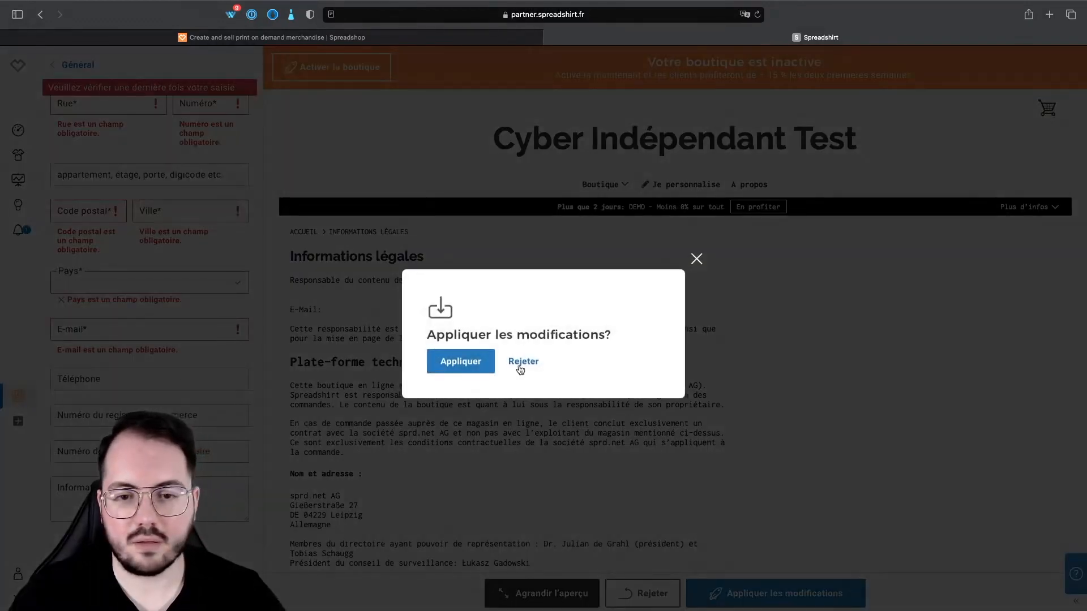
left_click(512, 368)
Step: Try to set the shop's activation to Activée and dismiss the name and address form without completing it
left_click(105, 103)
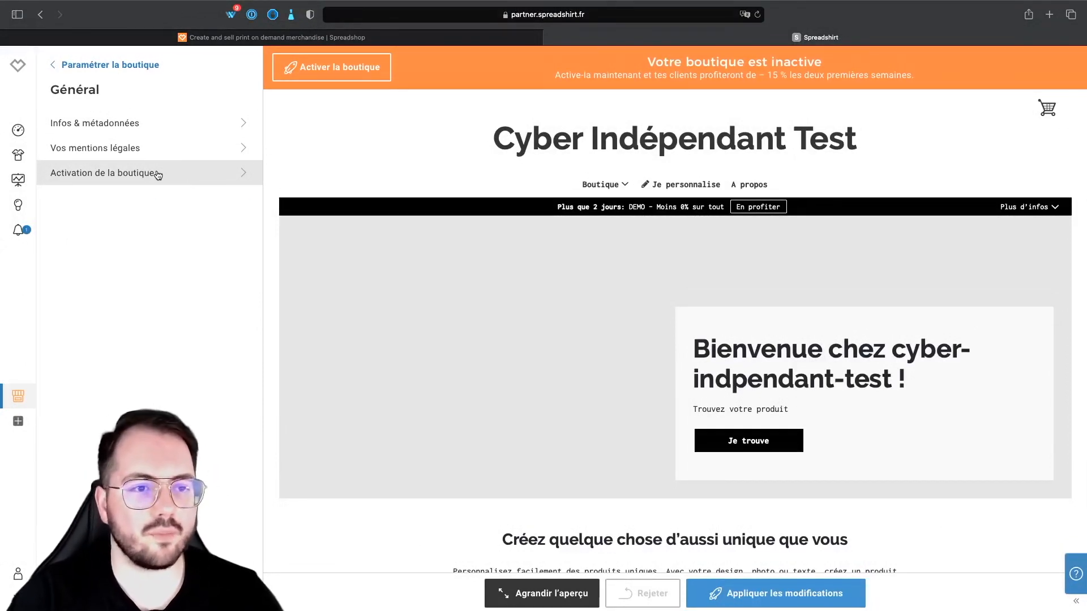
left_click(158, 174)
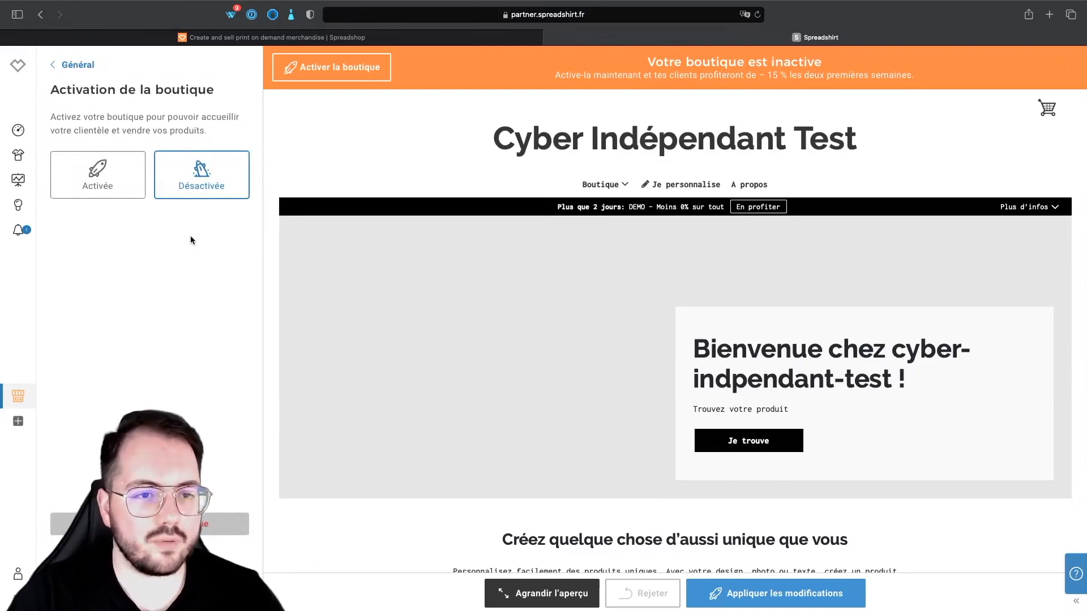
left_click(115, 170)
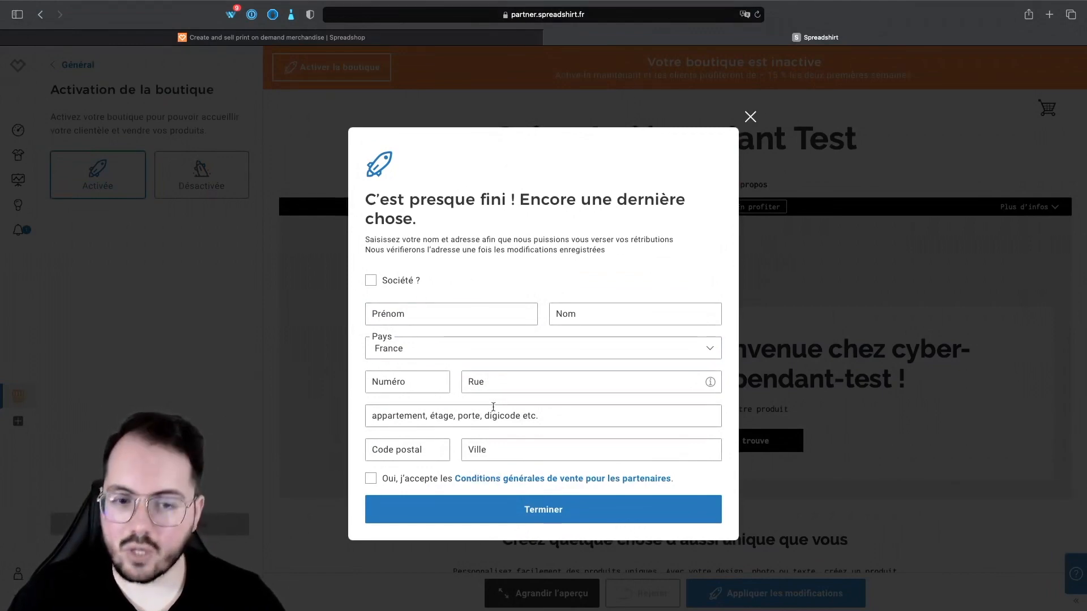
left_click(750, 117)
left_click(77, 65)
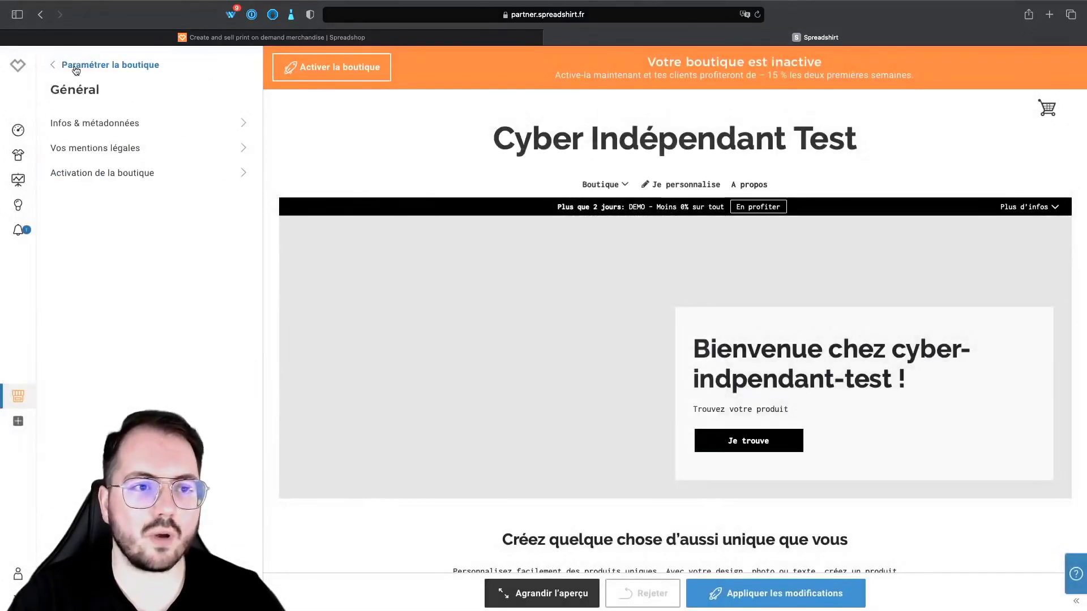
left_click(92, 67)
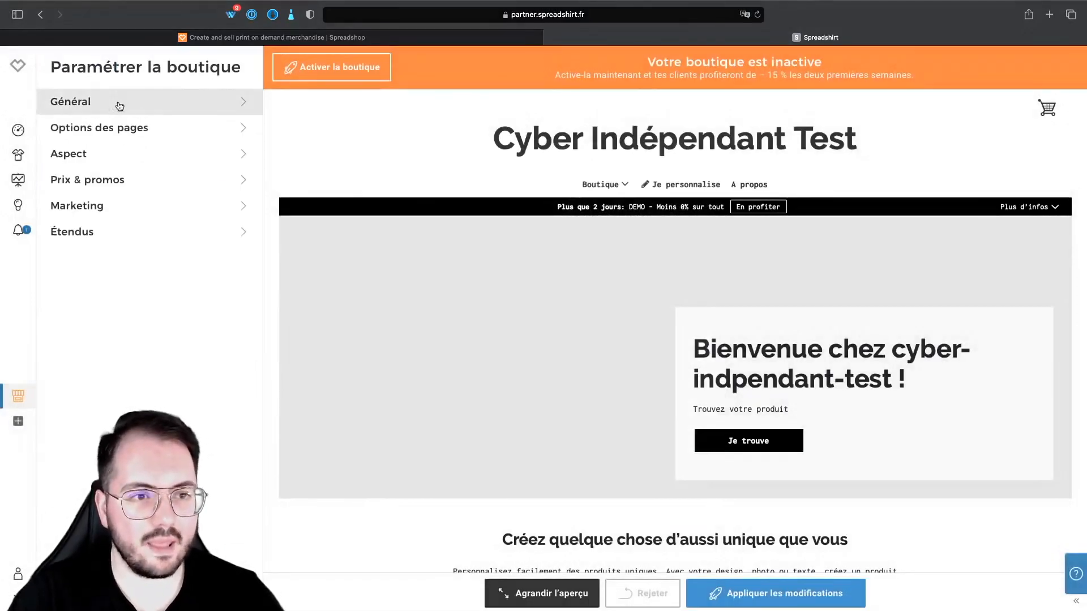
Step: Examine the page options, the home page preview and the theme settings
left_click(109, 135)
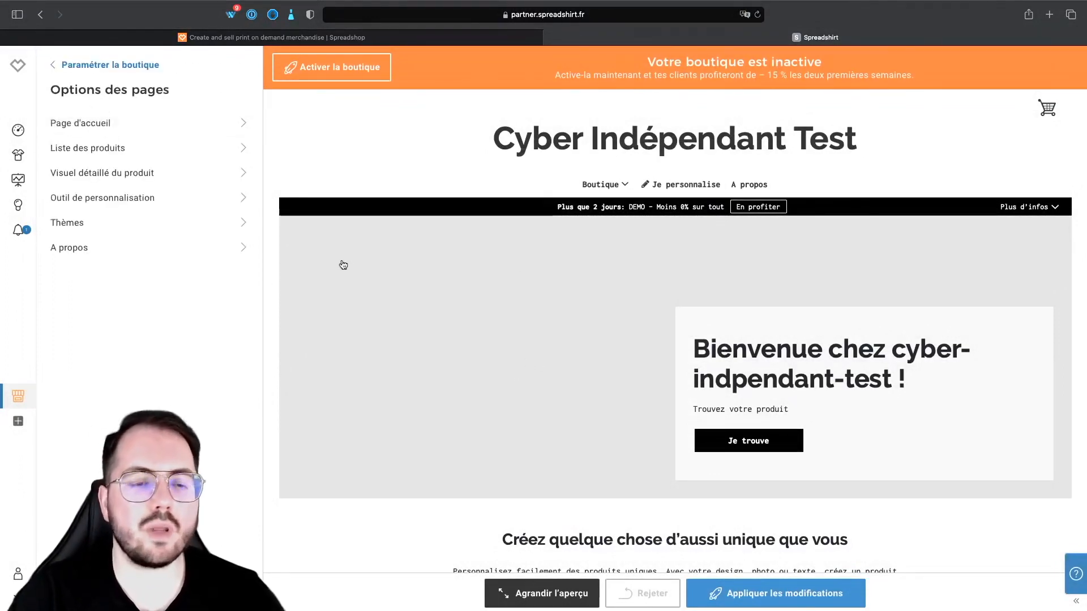
scroll(449, 335, "down", 5)
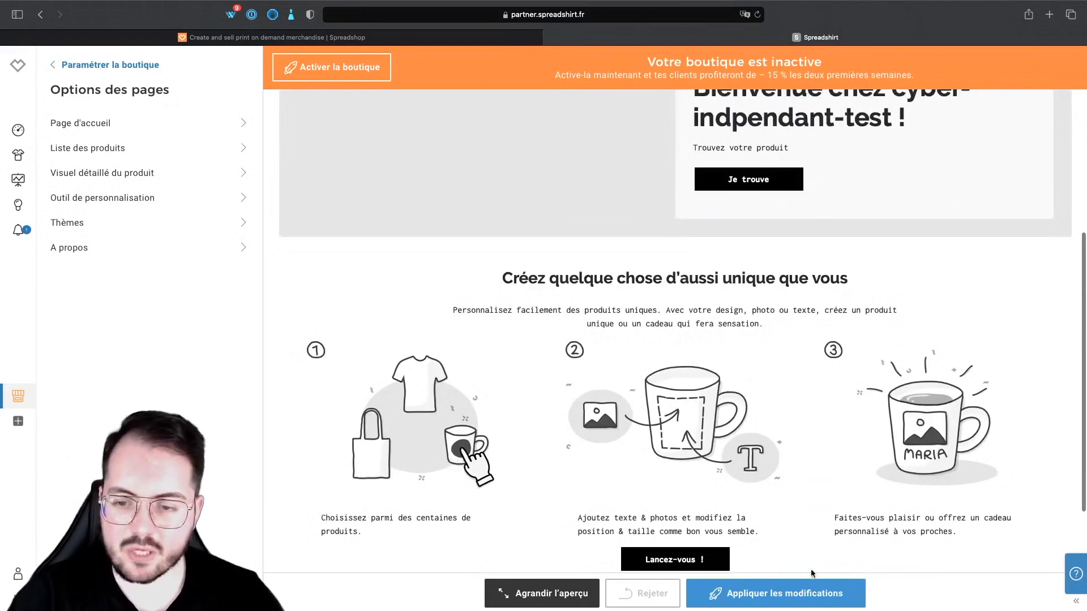
scroll(671, 255, "up", 5)
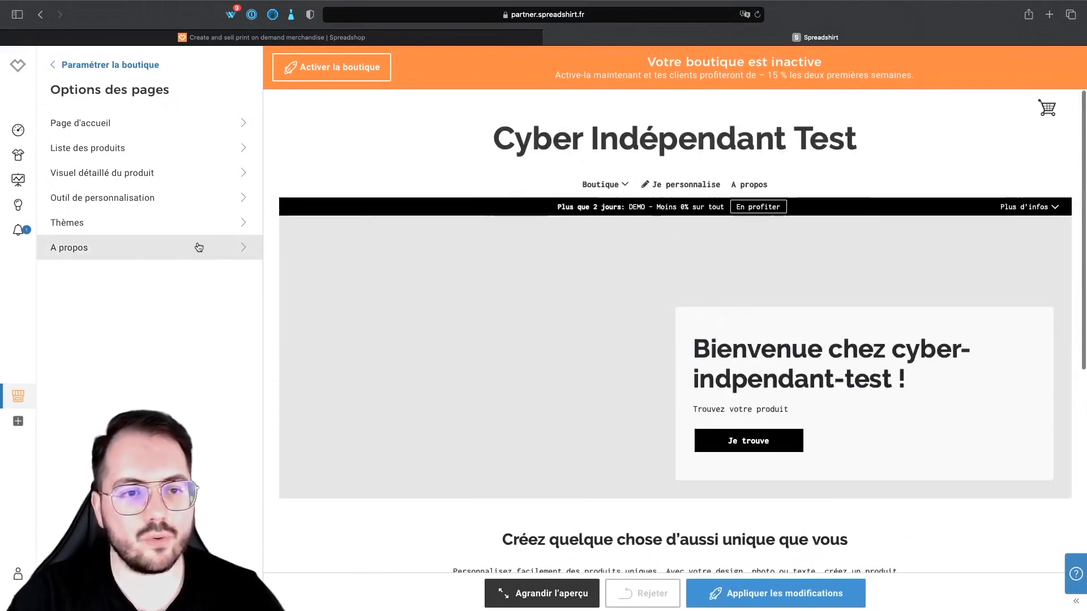
left_click(155, 227)
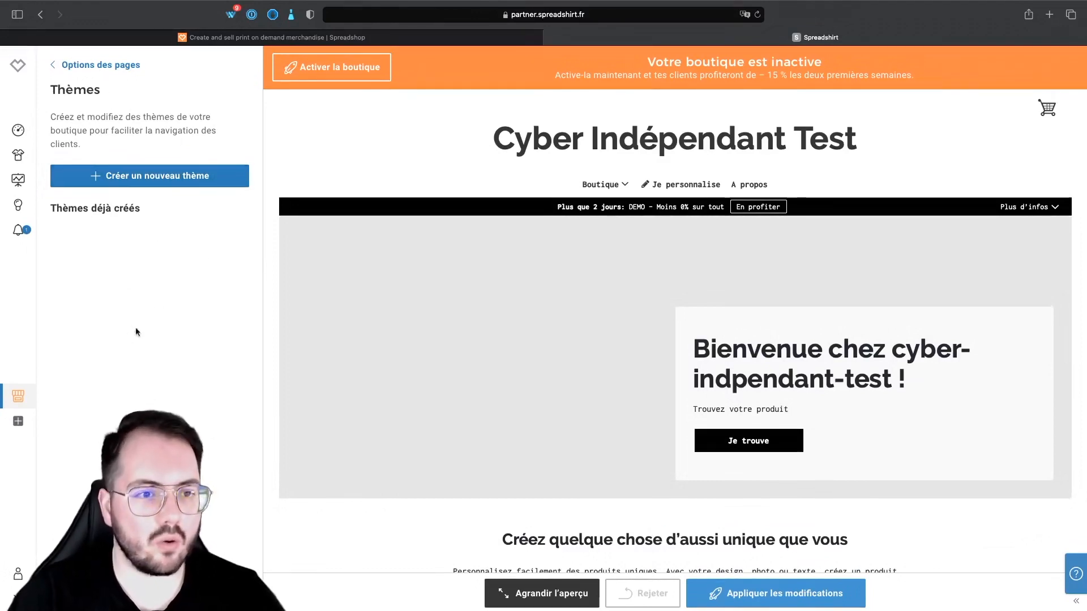
left_click(70, 65)
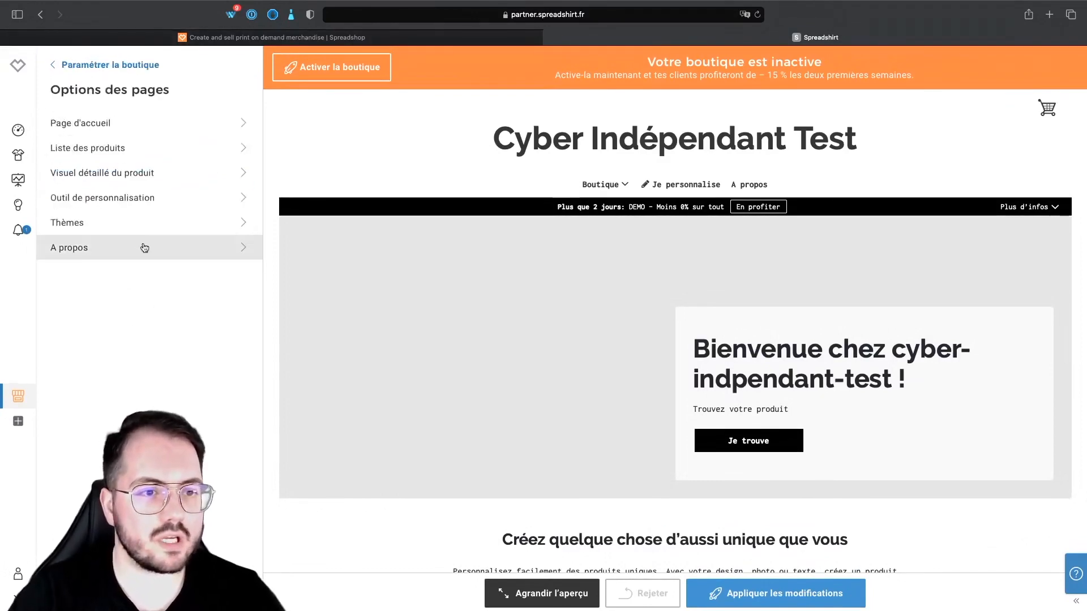
Step: Try to create a new theme with an empty name and description, discard it and return to the page options
left_click(141, 226)
left_click(145, 186)
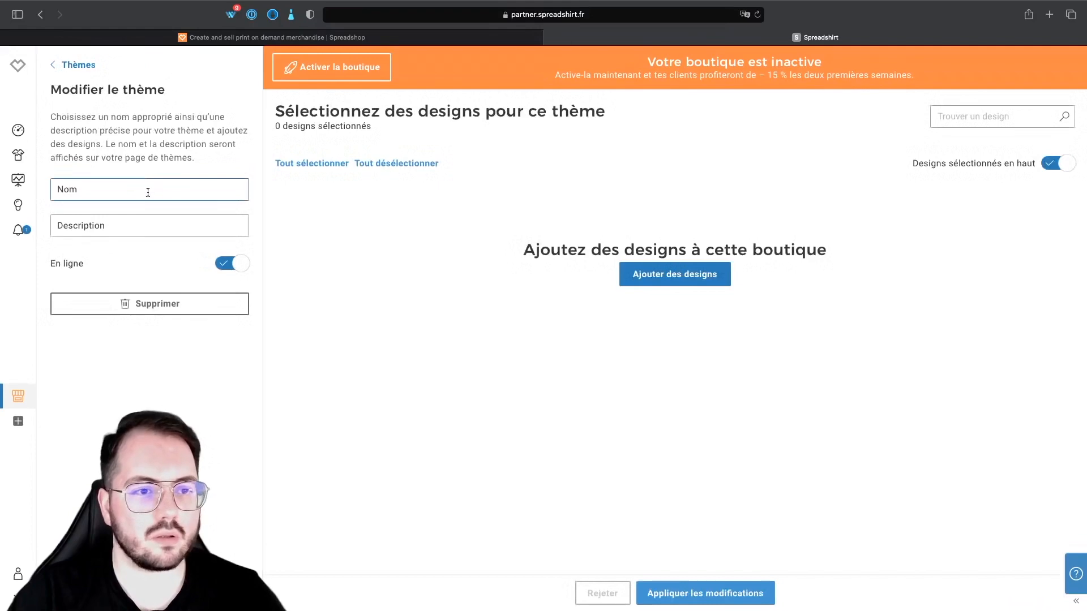
left_click(44, 67)
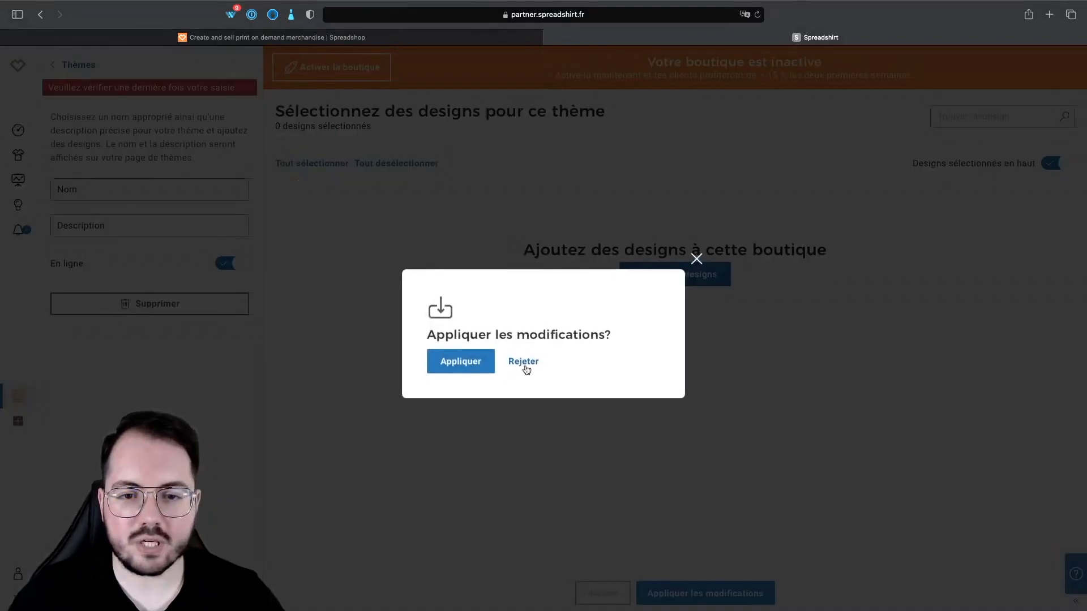
left_click(475, 368)
left_click(68, 65)
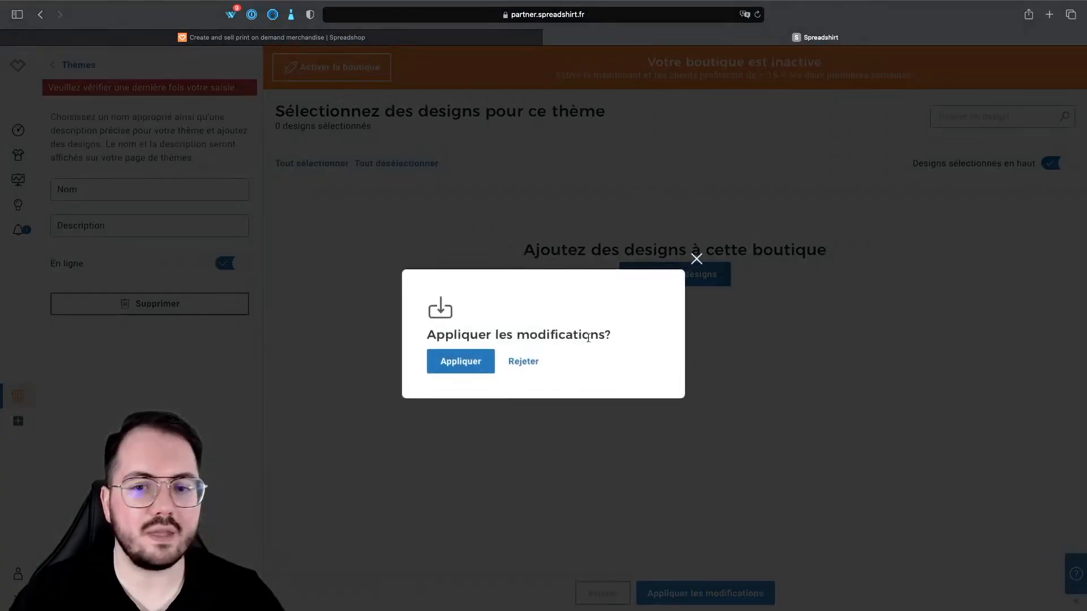
left_click(522, 362)
left_click(69, 66)
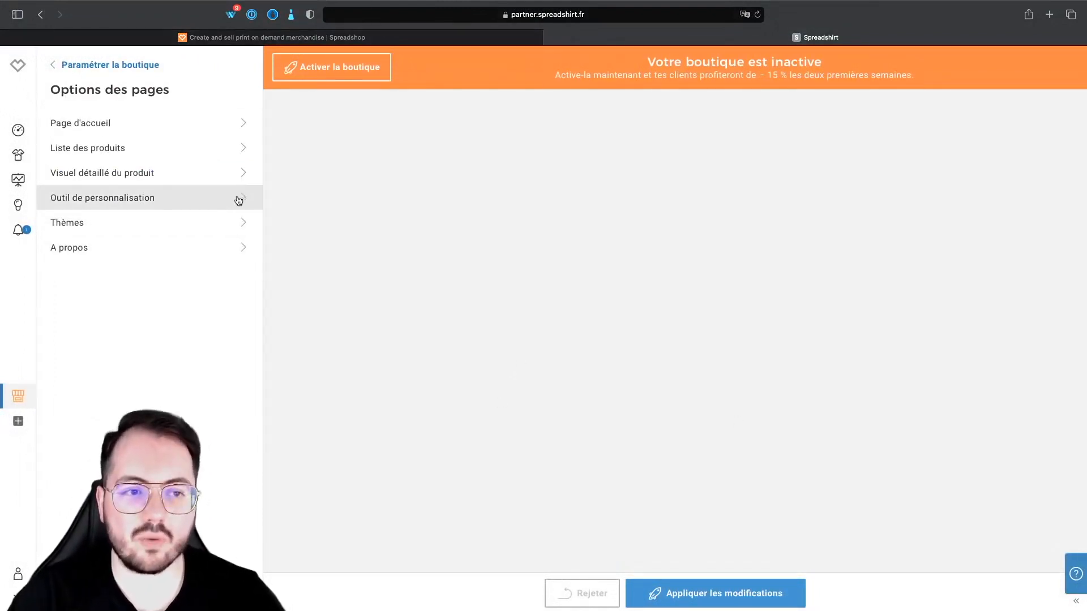
Step: Try moving the home page's Bannière section below the other sections and put it back first
left_click(212, 124)
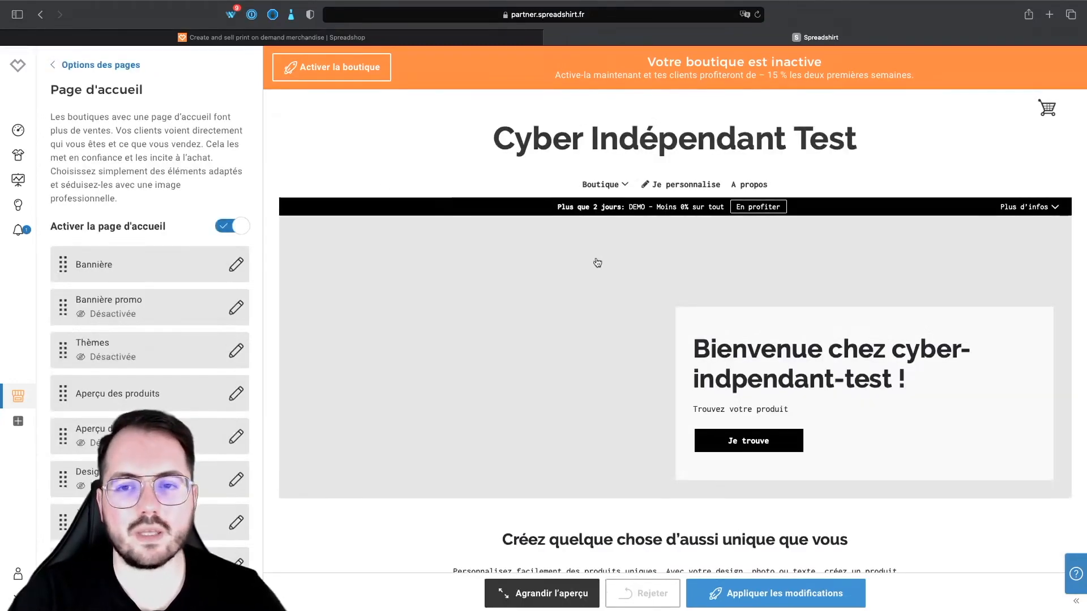
scroll(623, 323, "down", 8)
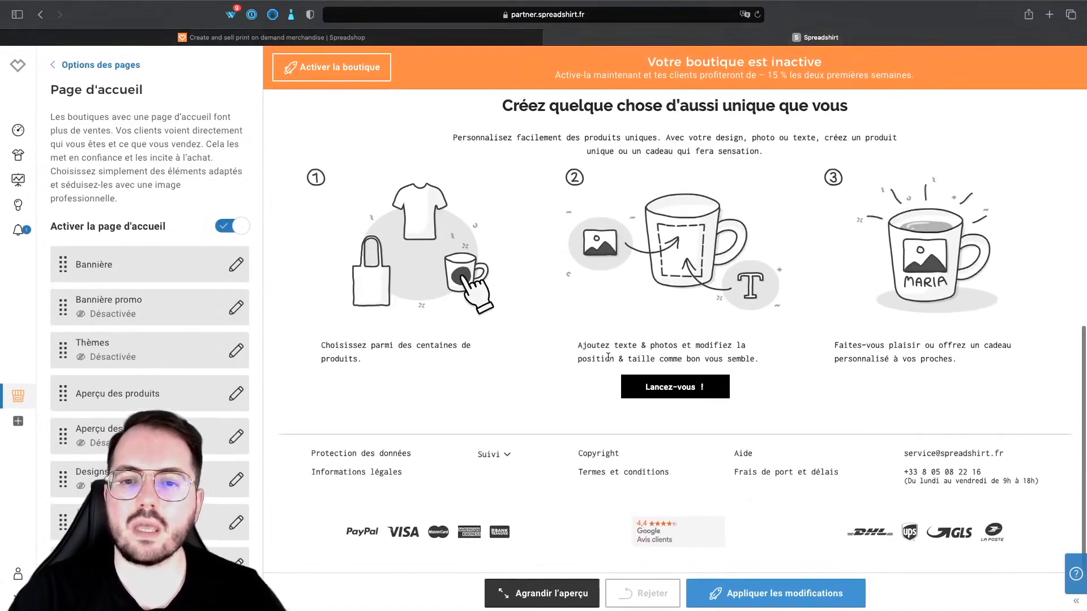
scroll(562, 360, "up", 10)
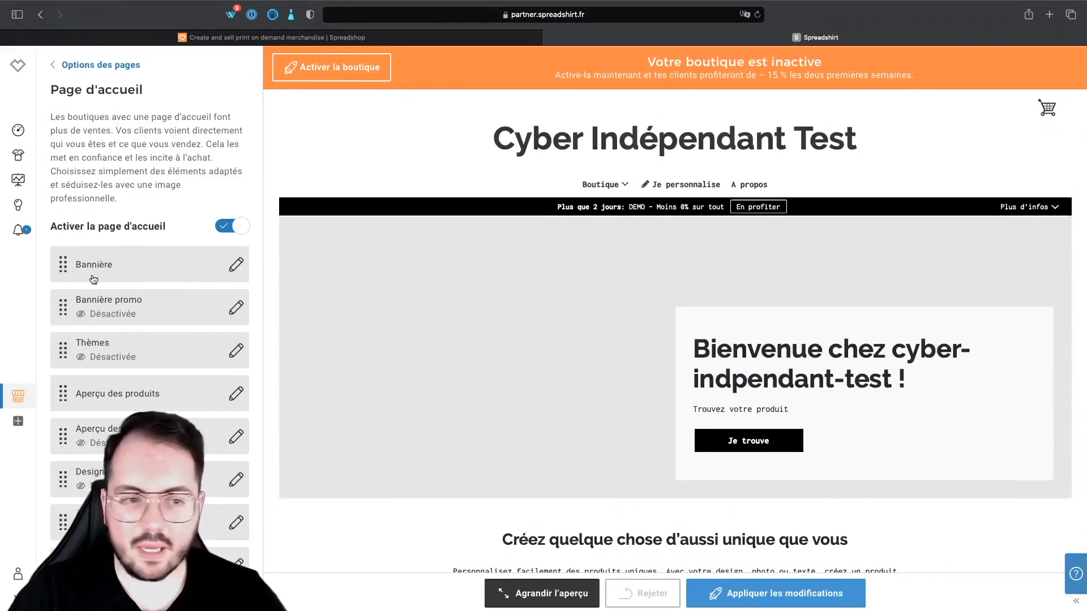
left_click_drag(62, 268, 62, 310)
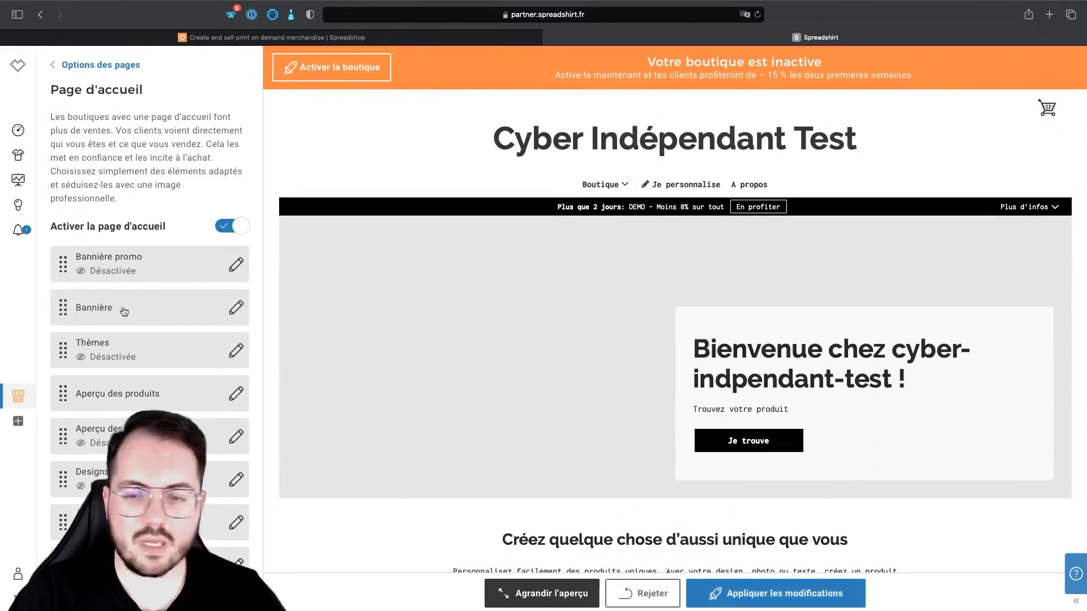
scroll(507, 347, "down", 2)
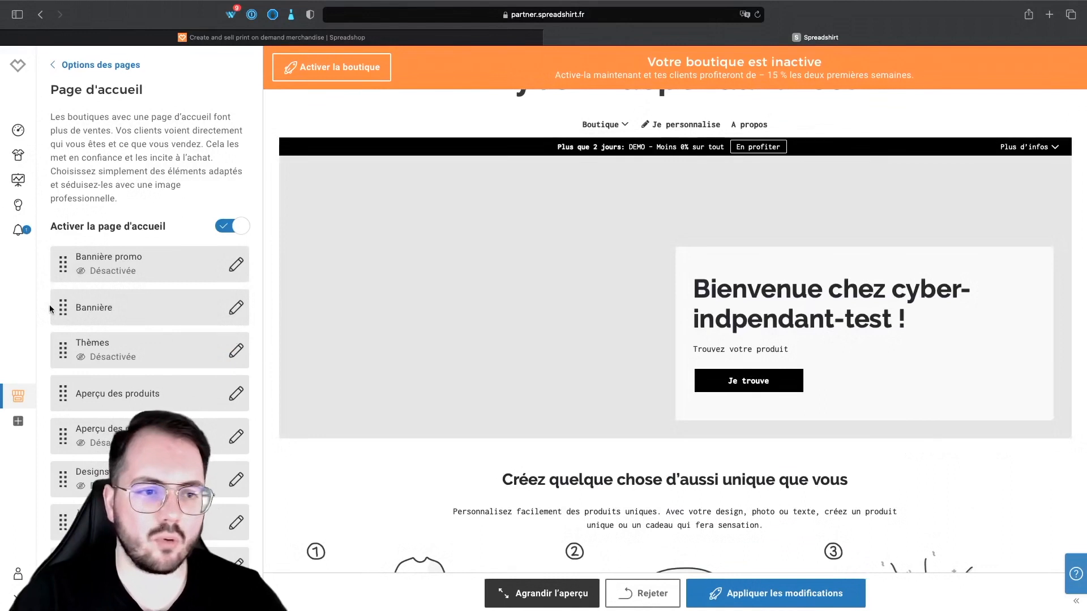
left_click_drag(59, 309, 68, 396)
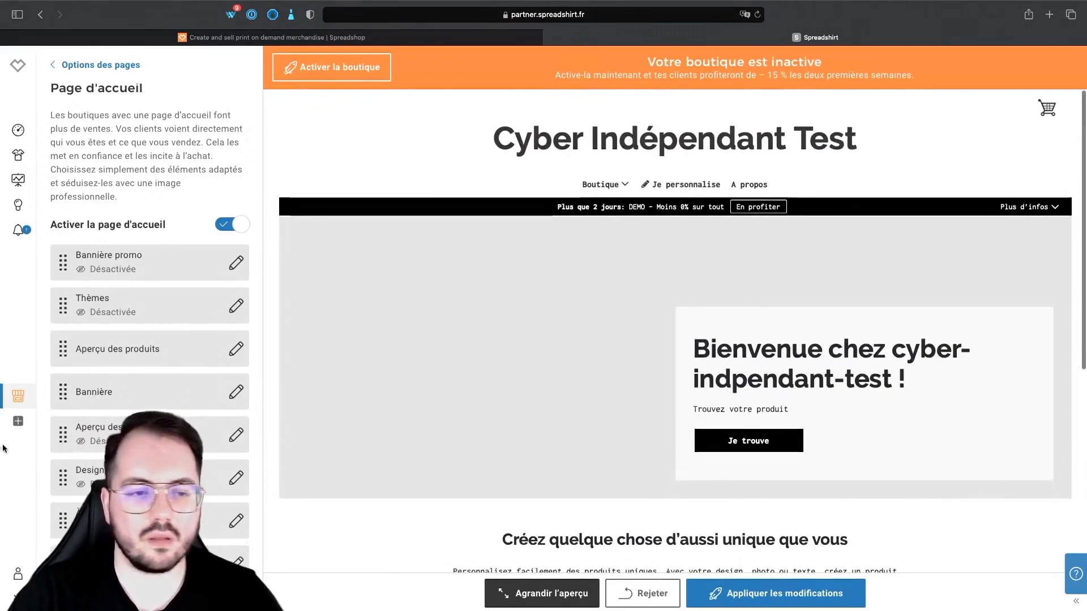
left_click_drag(79, 393, 60, 481)
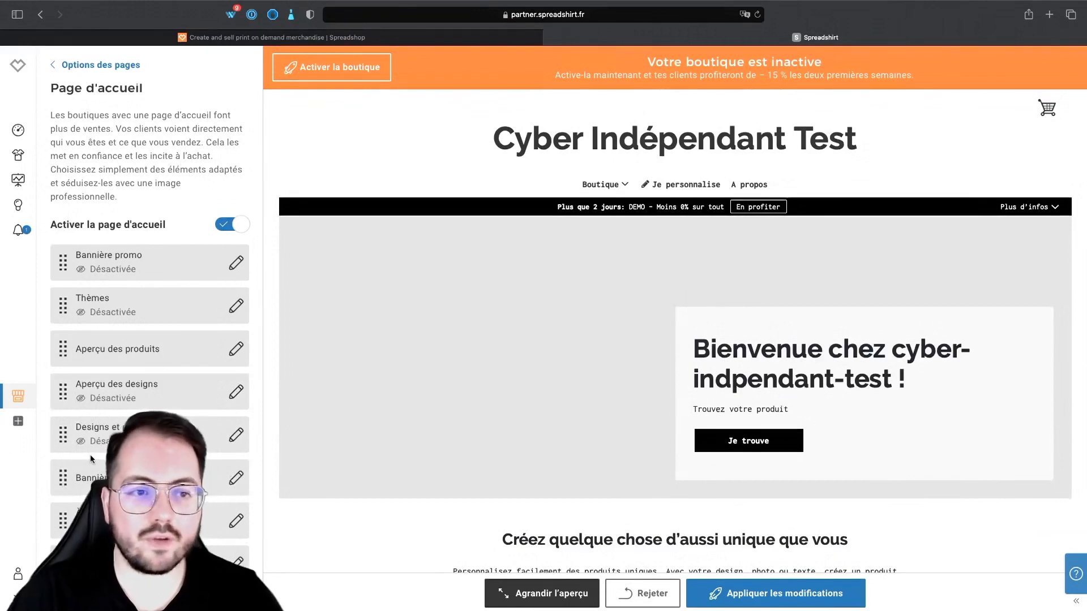
scroll(451, 466, "down", 8)
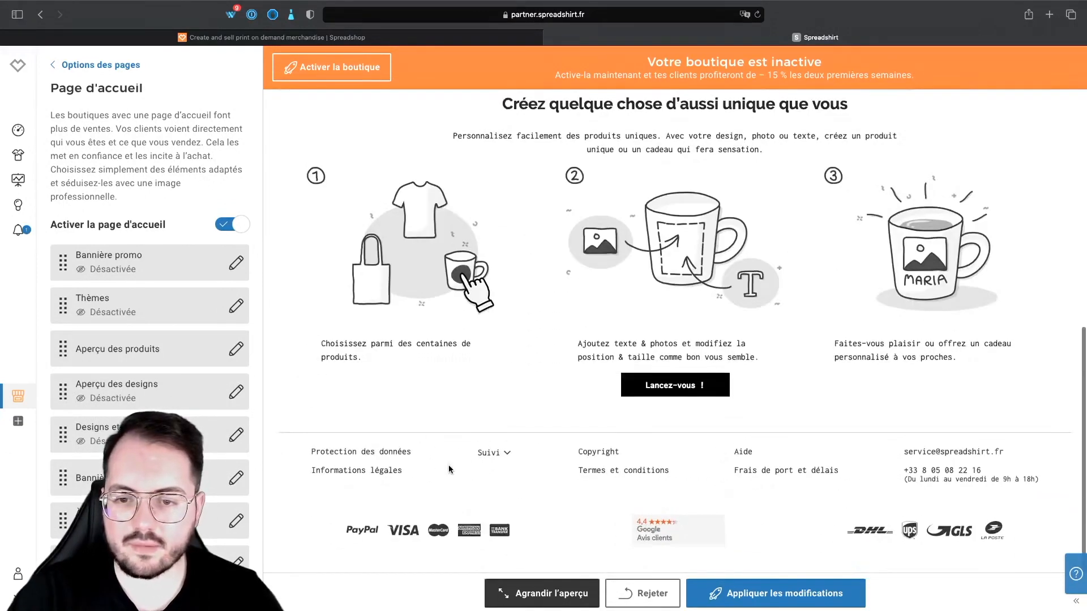
left_click_drag(63, 477, 55, 240)
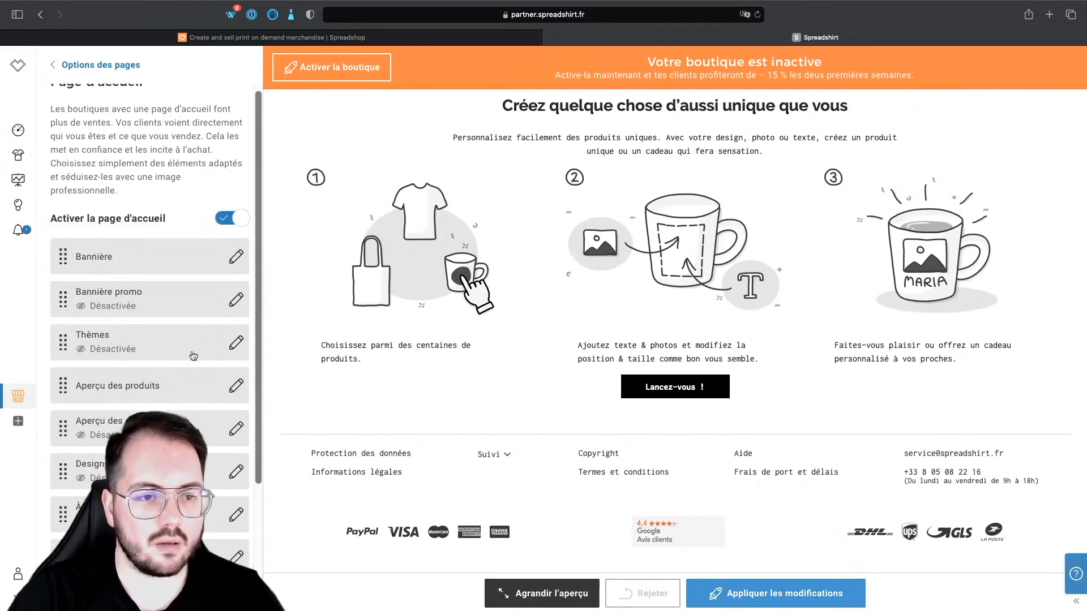
Step: Check the home page's Thèmes section, try the XL promo banner in the preview and disable it again
left_click(93, 351)
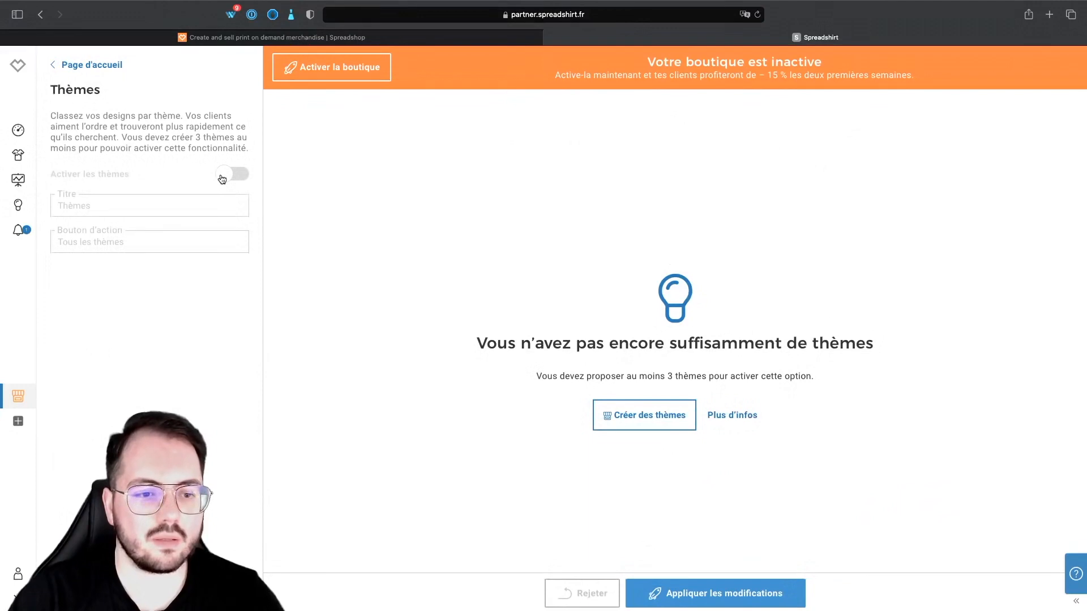
left_click(76, 67)
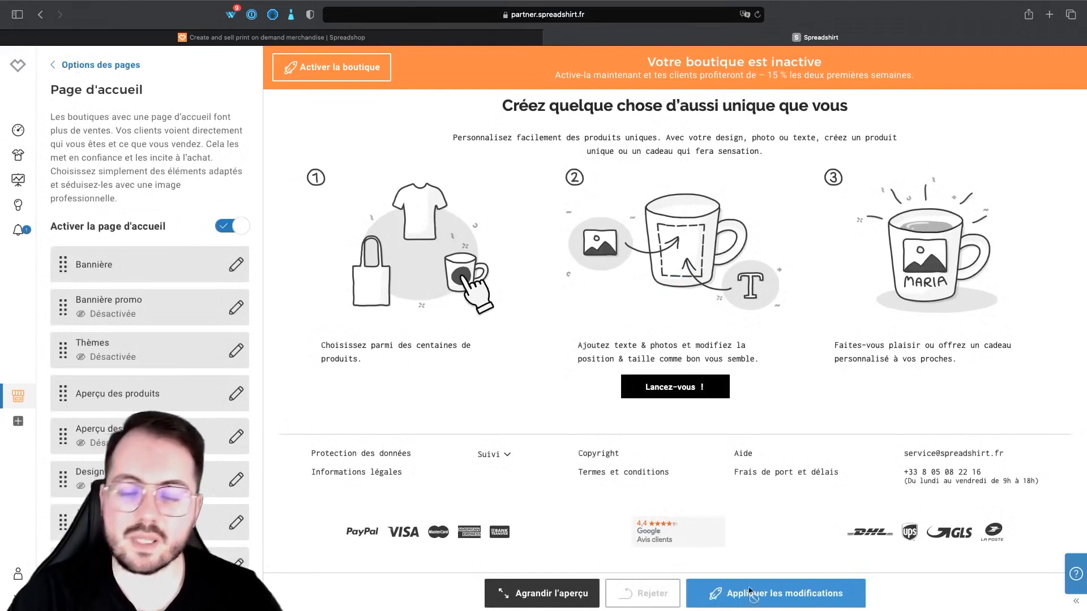
left_click(235, 307)
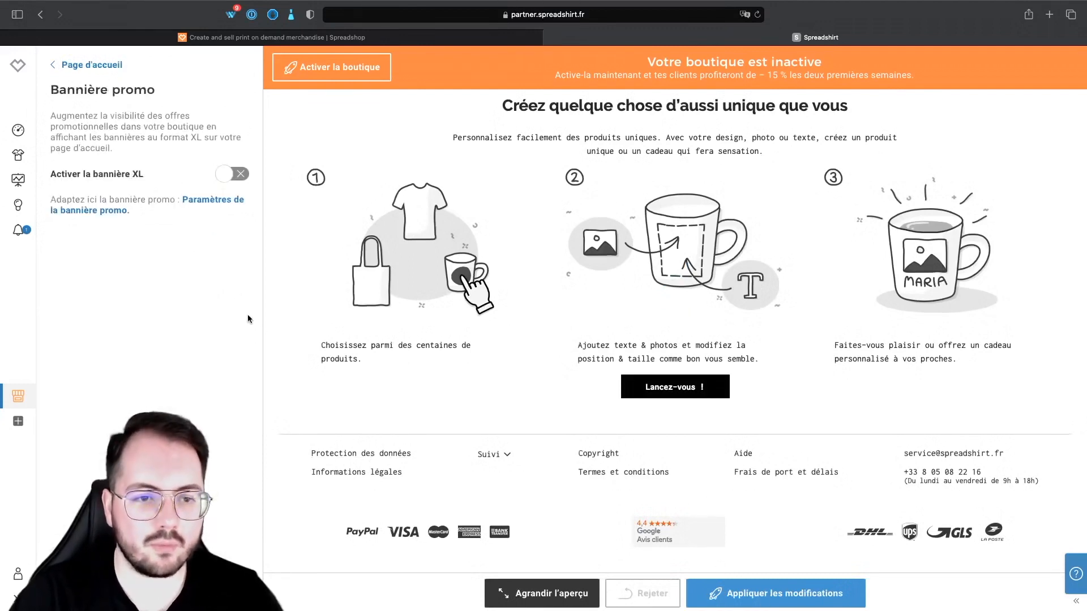
left_click(229, 173)
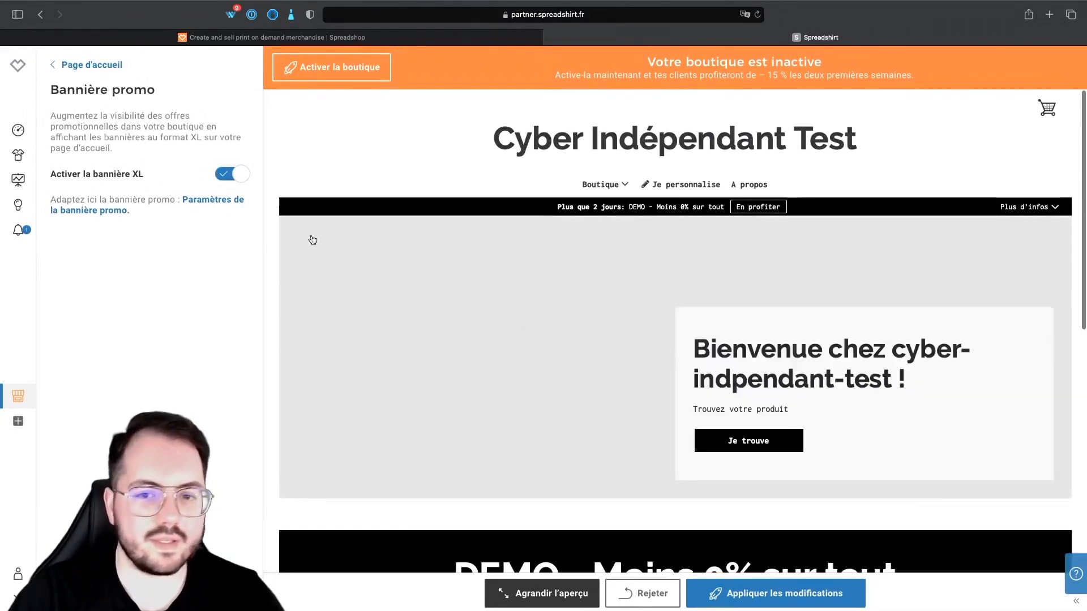
scroll(582, 407, "down", 8)
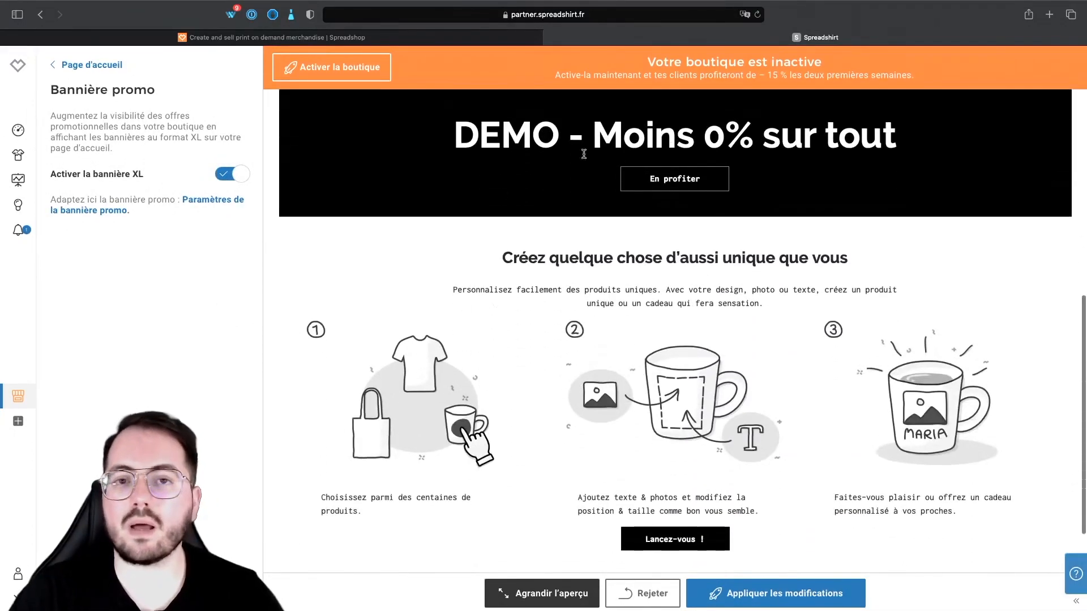
left_click(230, 176)
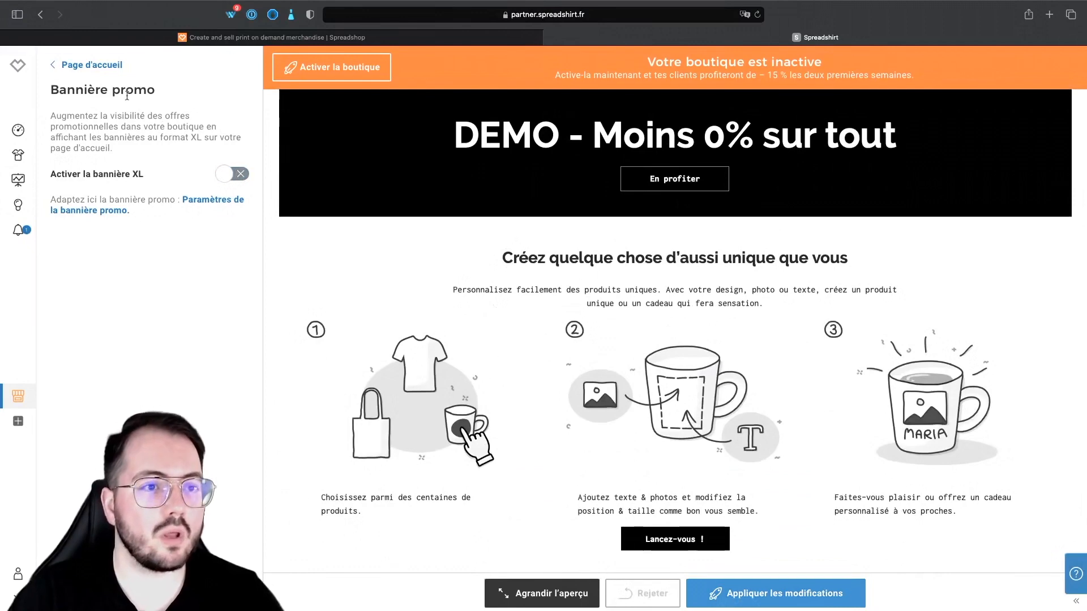
left_click(105, 66)
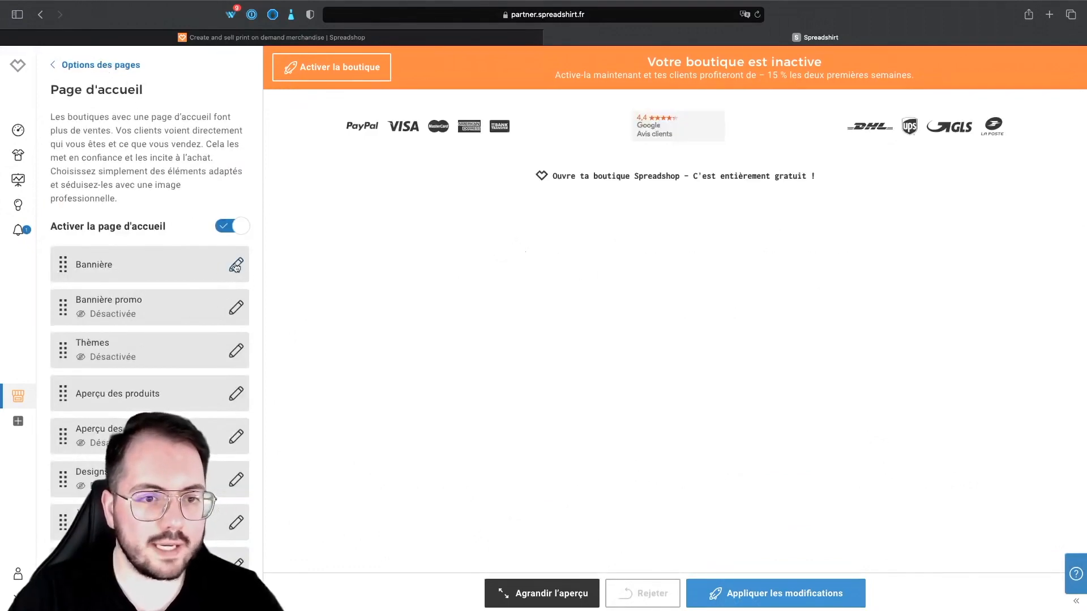
Step: Use the game controller picture as the home page banner image and set the banner title to "Bienvenue chez Cyber Indépendant"
left_click(236, 265)
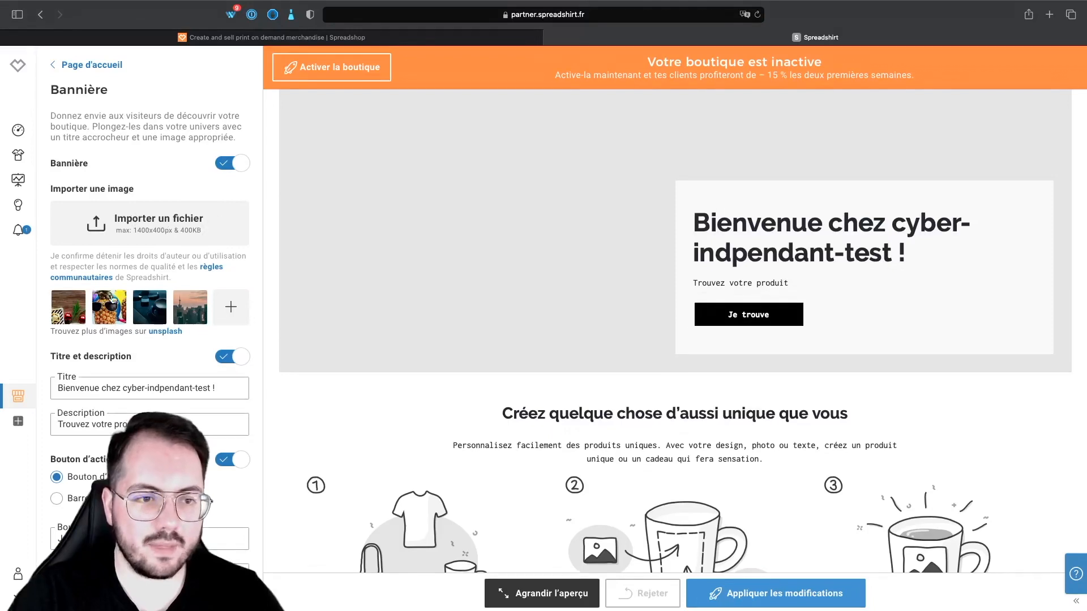
left_click(150, 306)
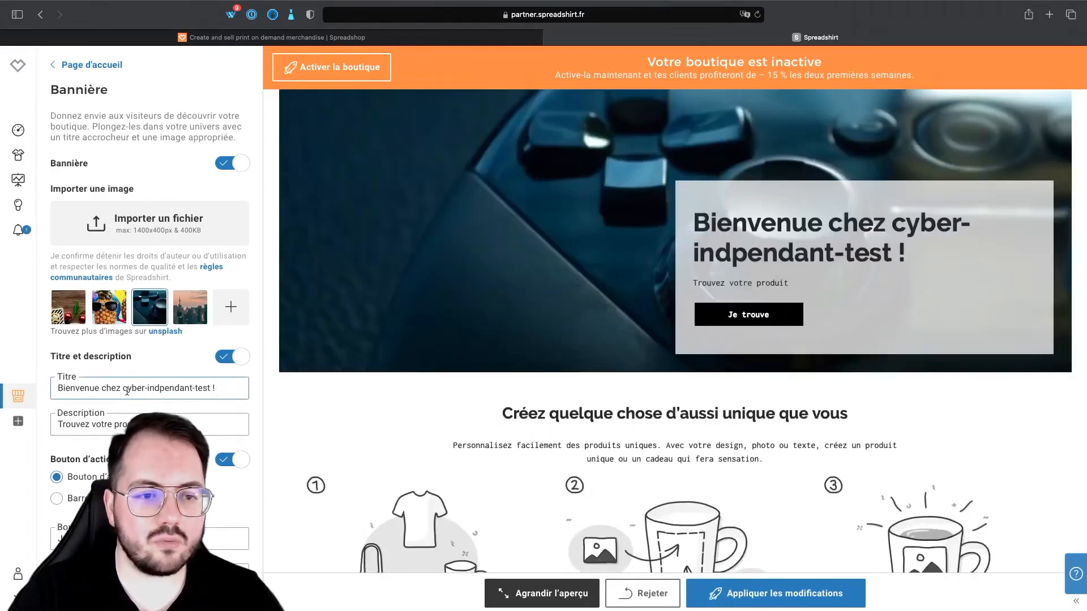
type("Cyber Indépendant\"")
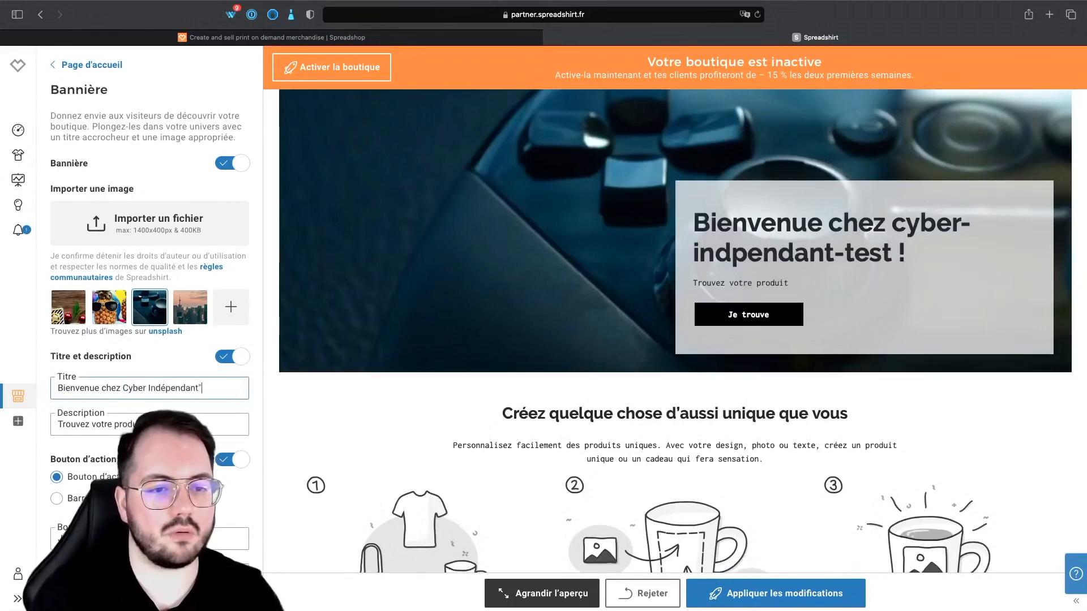
type("pt")
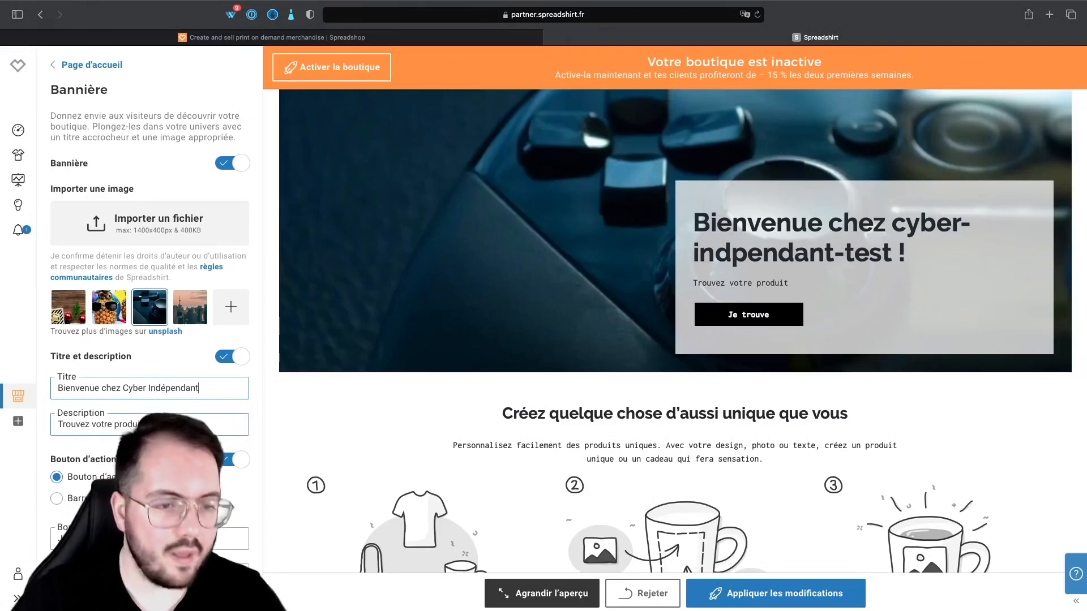
scroll(424, 388, "up", 2)
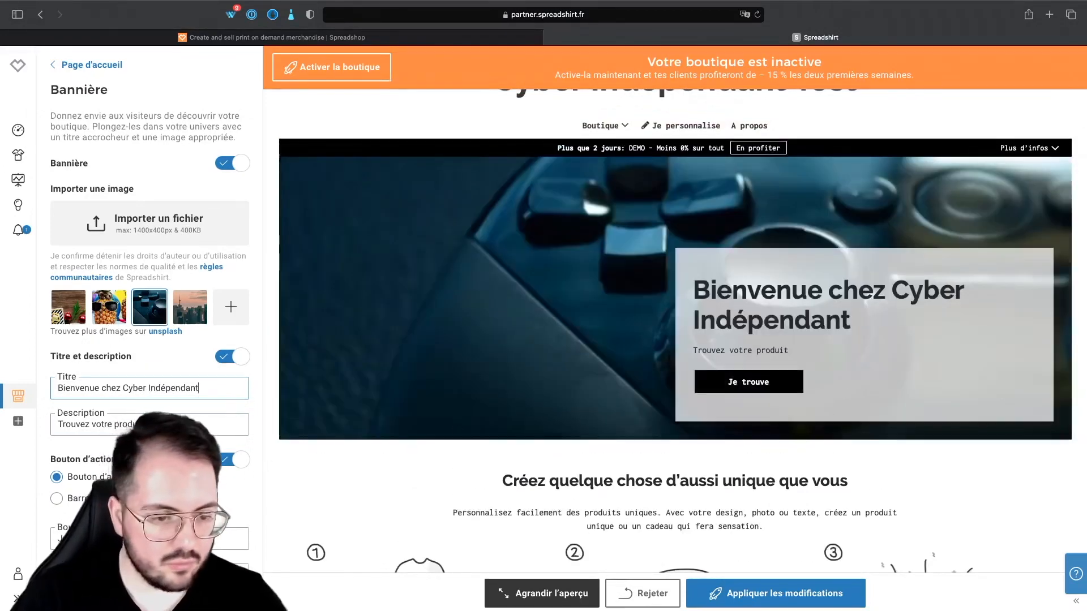
Step: Review the remaining home page banner fields and the settings of the Bannière Outil de personnalisation section
scroll(169, 425, "down", 2)
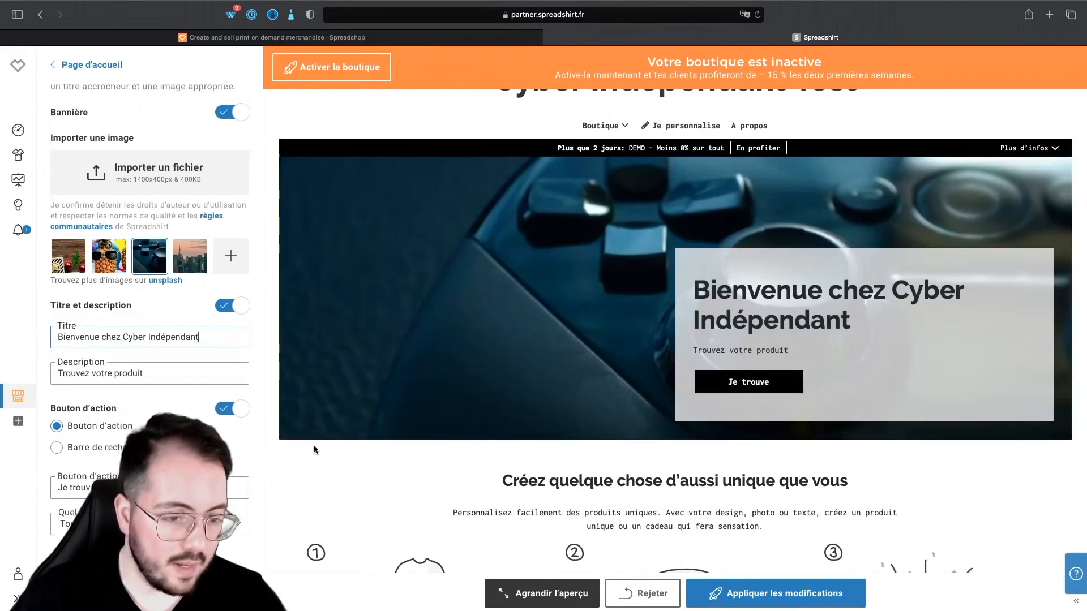
scroll(170, 424, "up", 2)
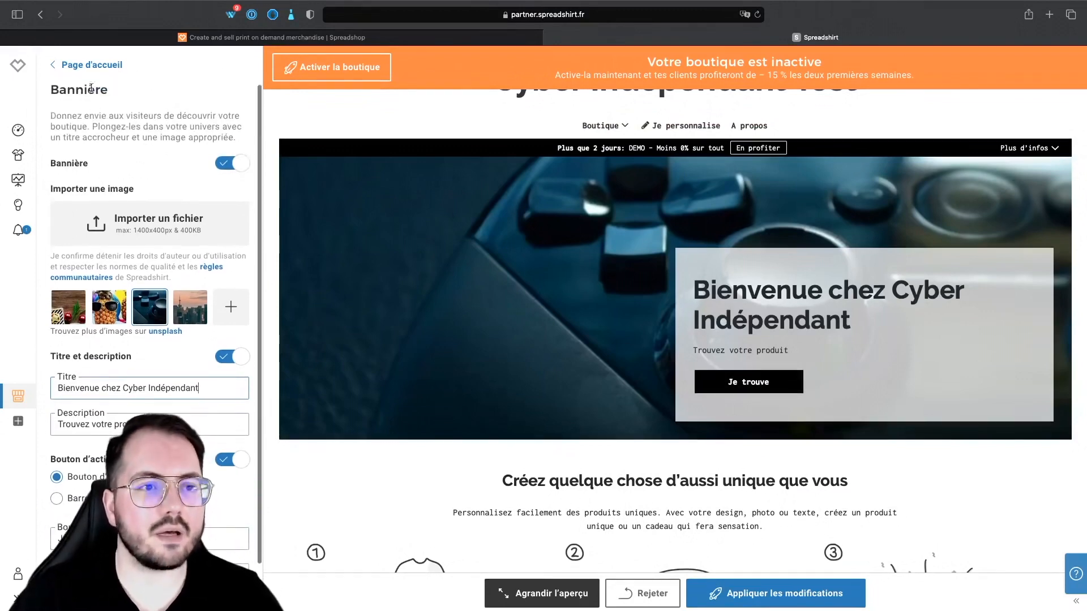
left_click(92, 66)
scroll(643, 453, "down", 7)
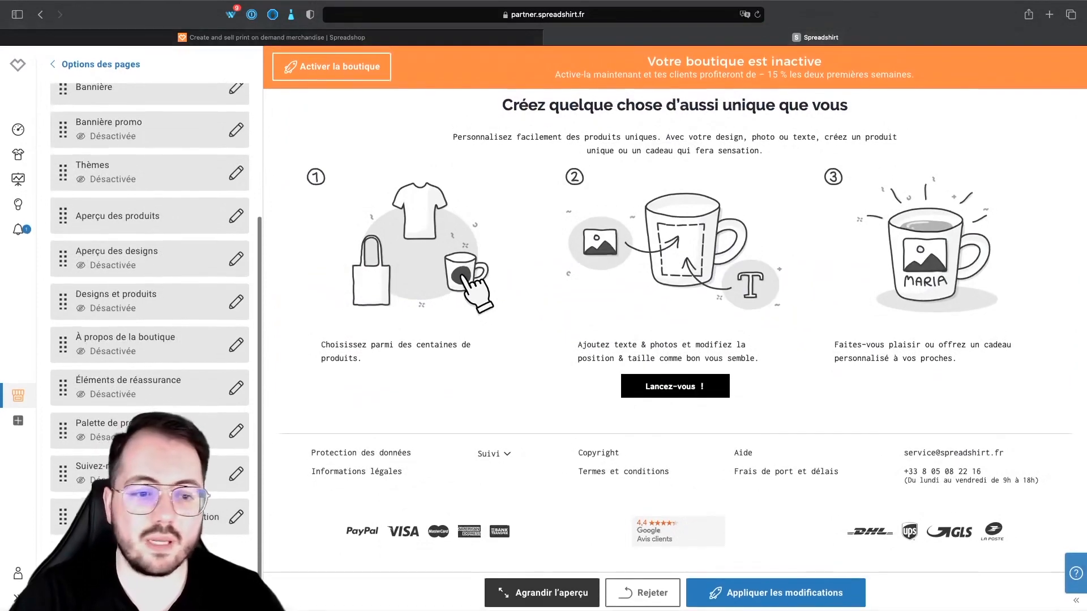
left_click(236, 523)
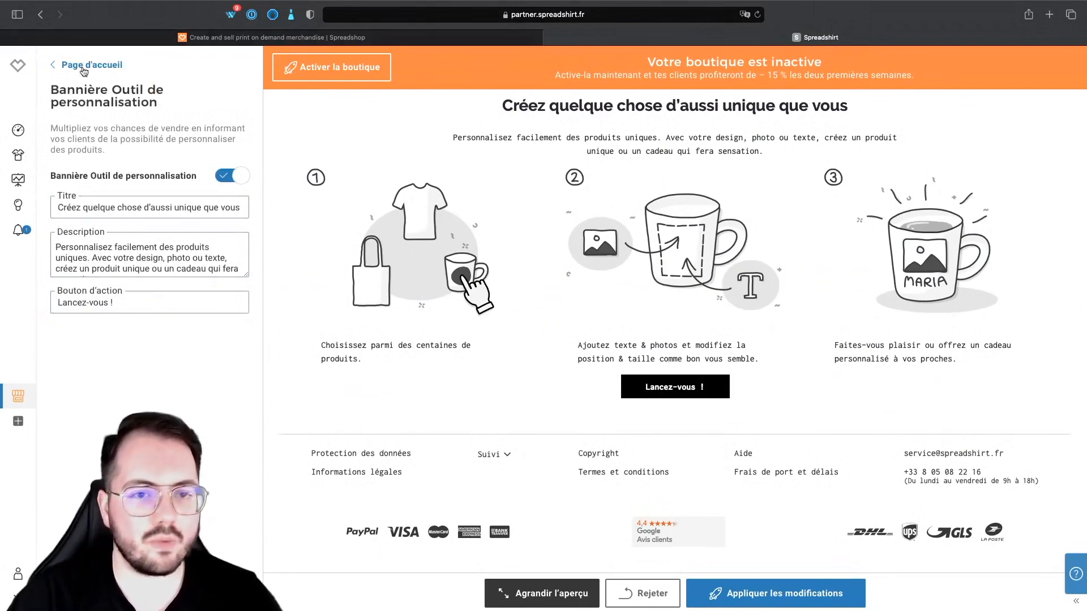
left_click(84, 70)
scroll(150, 255, "down", 5)
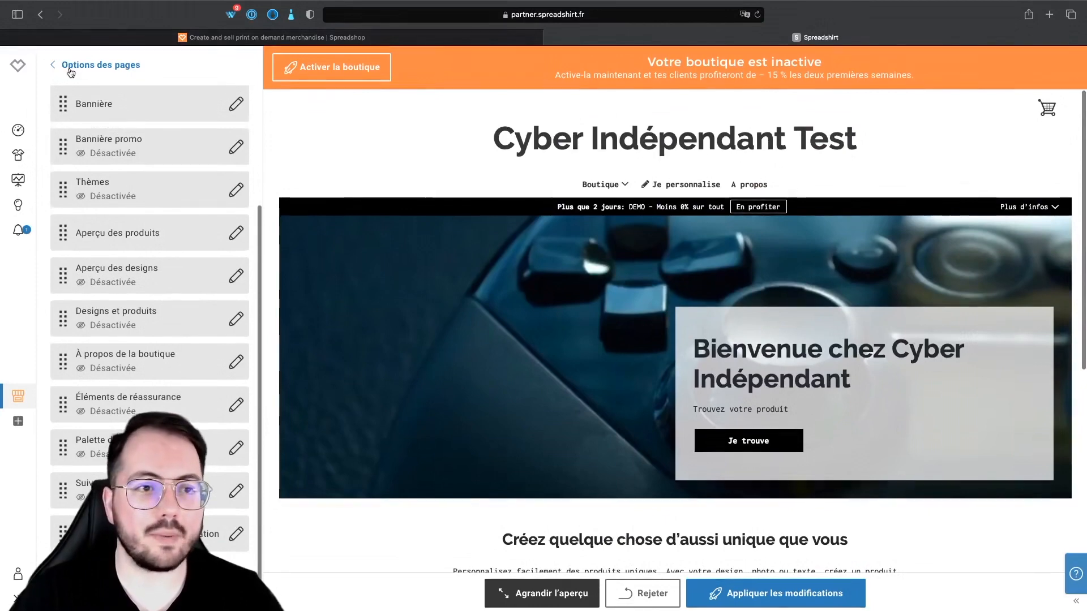
Step: Review the Liste des produits and A propos page options, return to the main shop settings and look over the home page preview
left_click(71, 68)
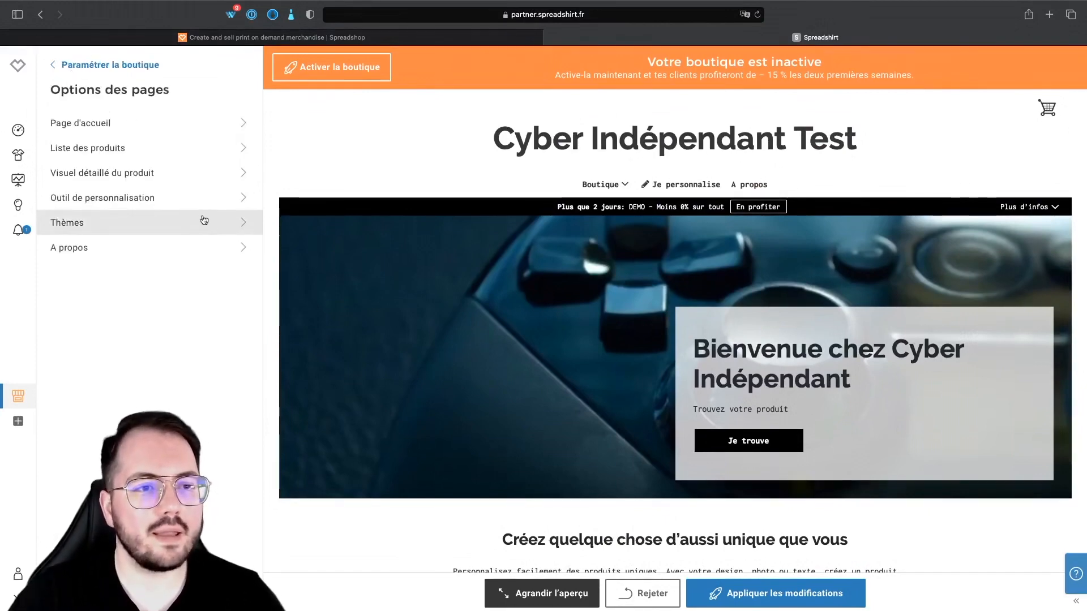
left_click(191, 148)
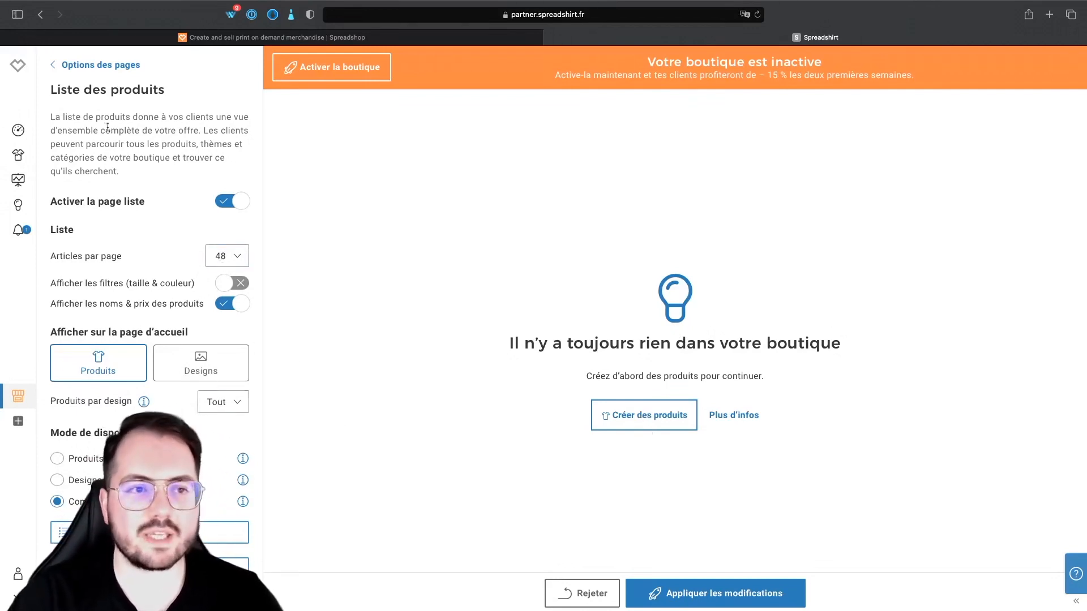
left_click(83, 66)
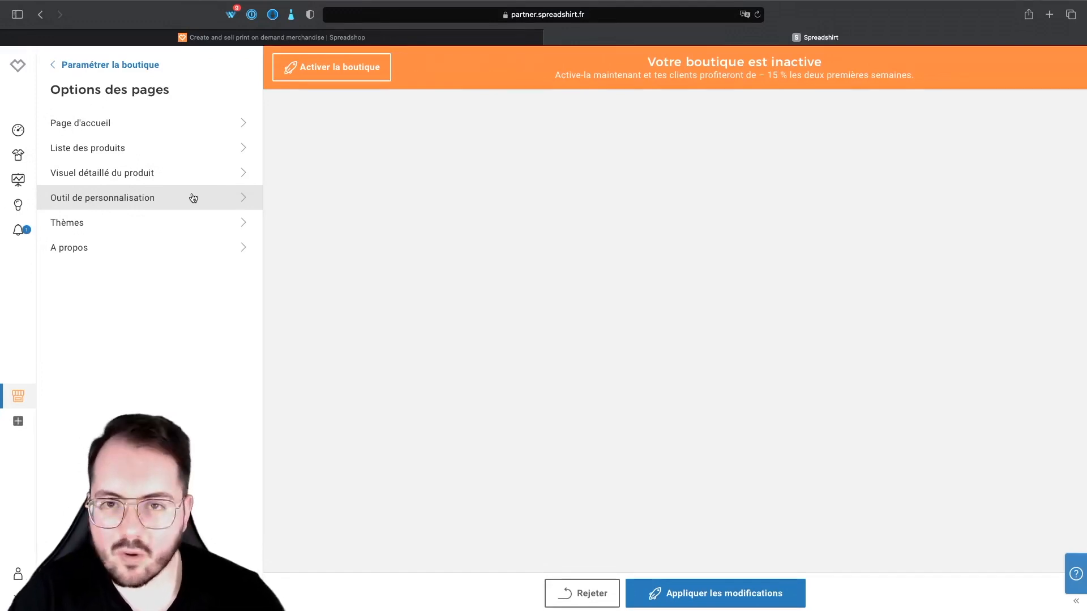
left_click(191, 240)
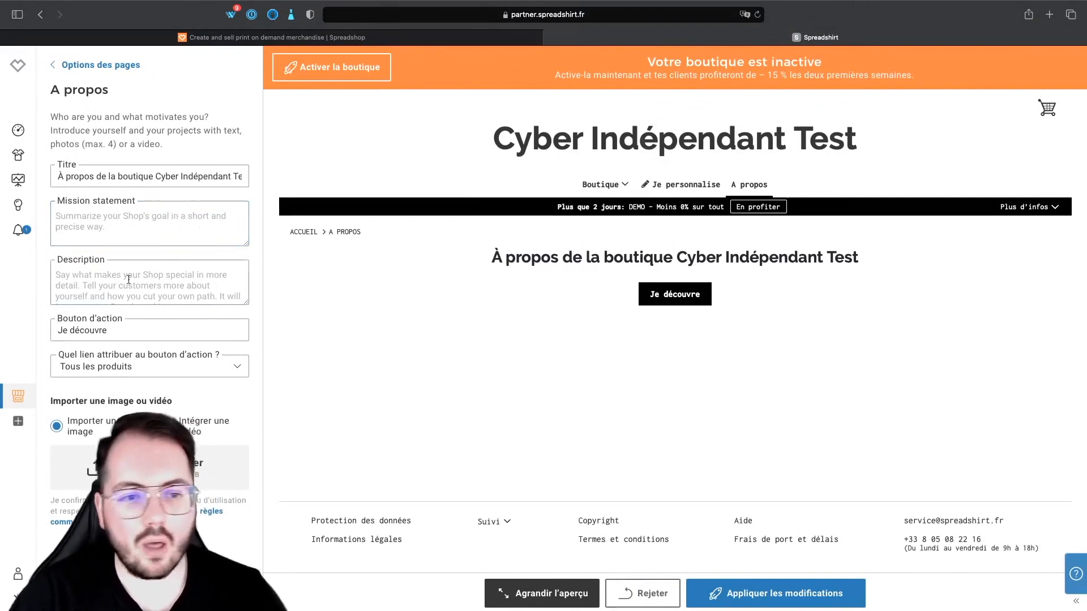
left_click(84, 67)
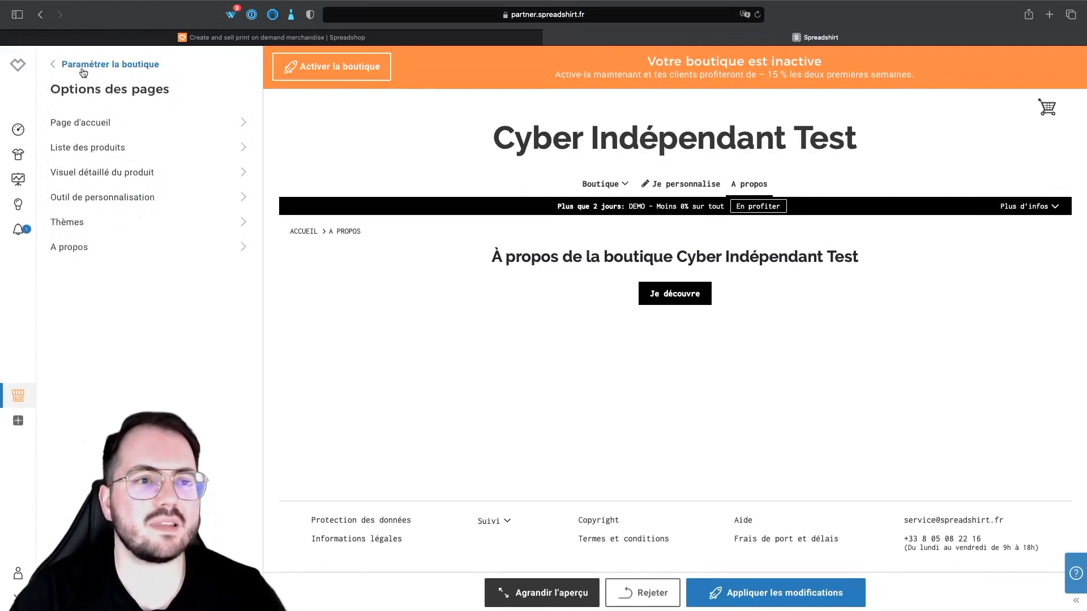
left_click(84, 67)
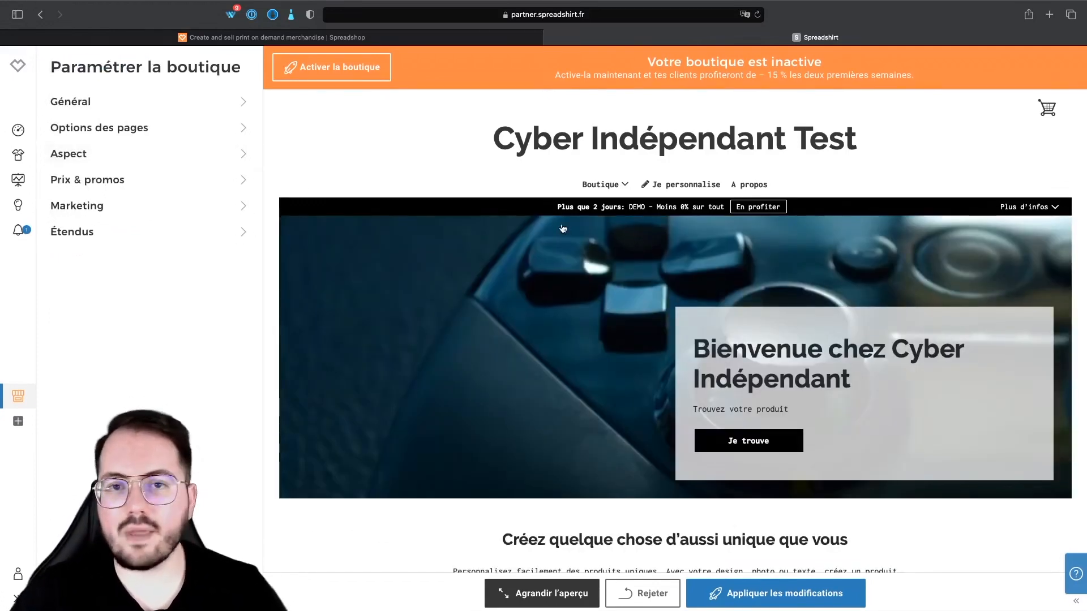
scroll(551, 409, "down", 10)
scroll(551, 410, "up", 10)
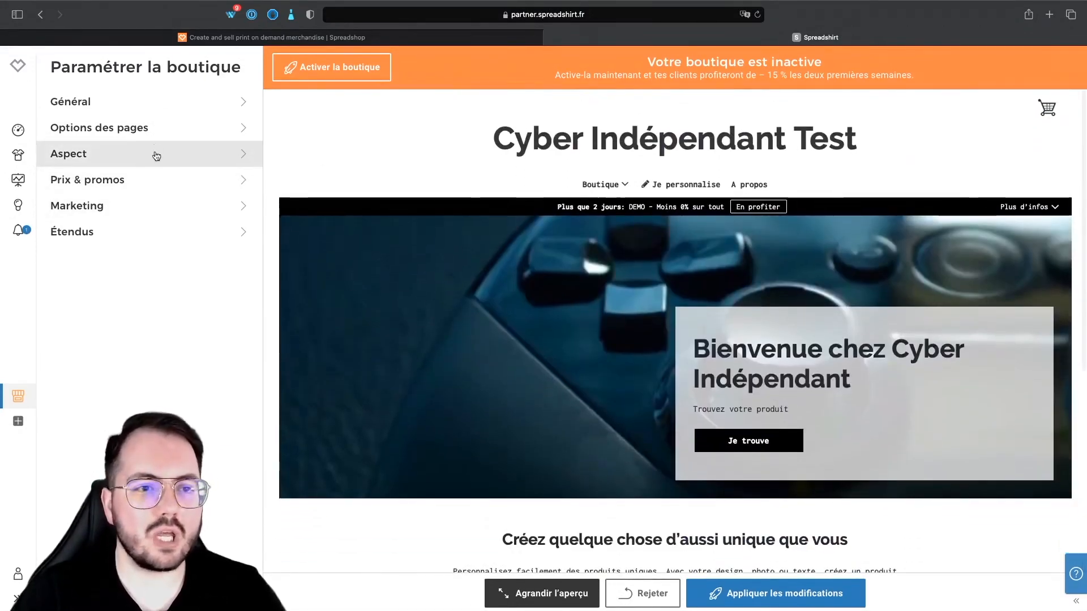
Step: Browse the predefined shop themes, apply the Synapse theme and return to the Aspect settings
left_click(156, 156)
left_click(150, 174)
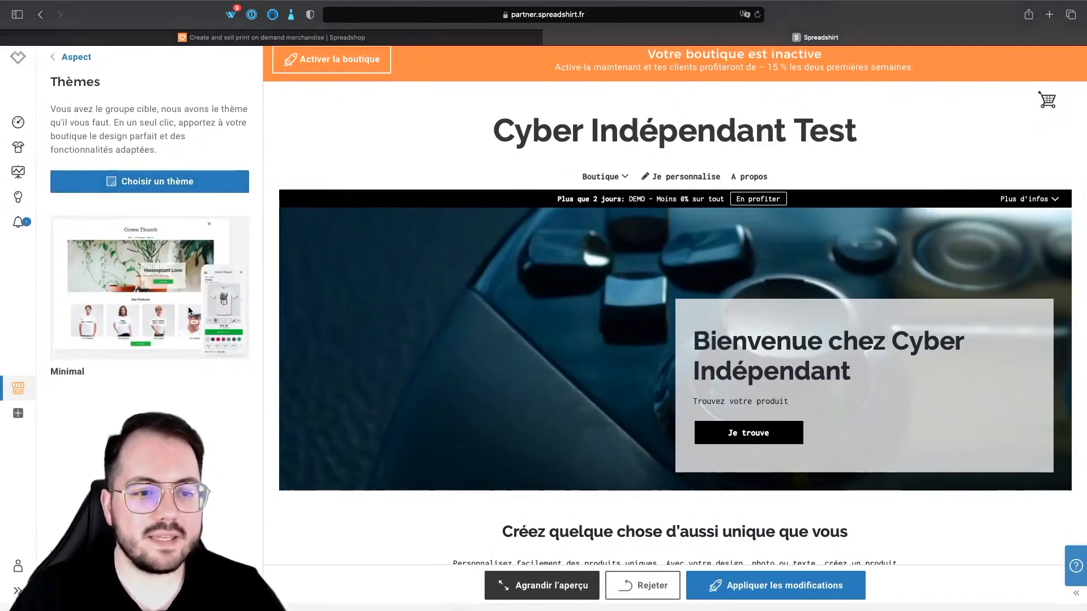
left_click(161, 191)
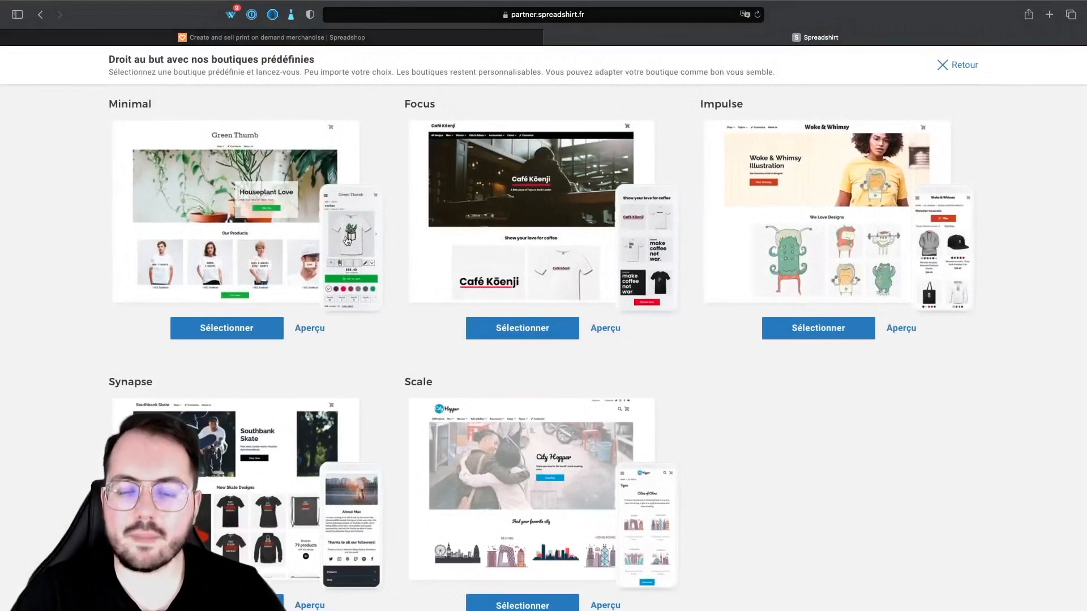
scroll(781, 396, "down", 3)
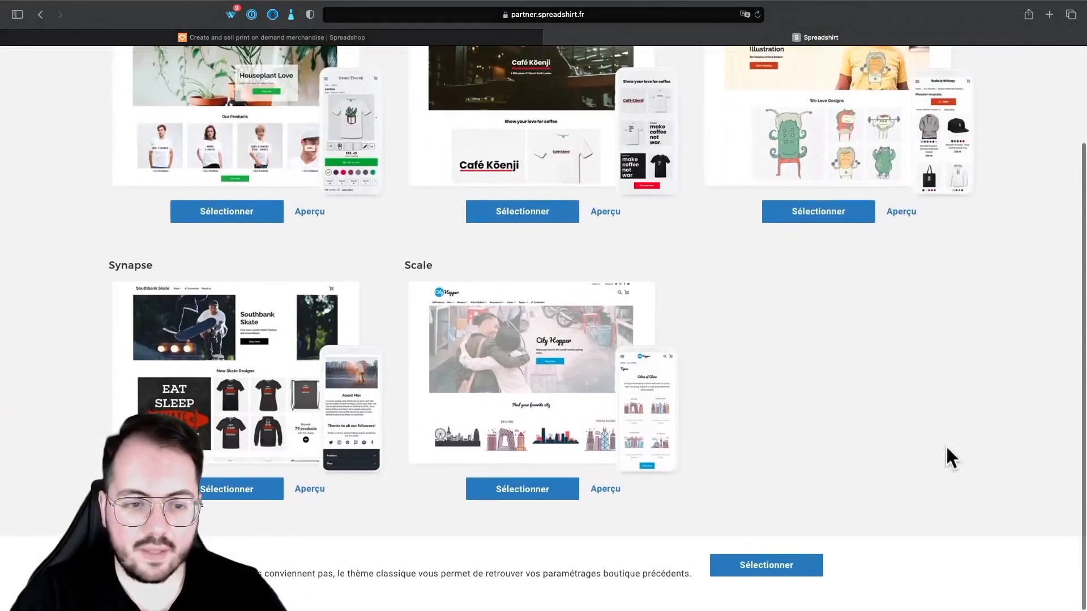
scroll(948, 456, "up", 3)
scroll(616, 480, "down", 2)
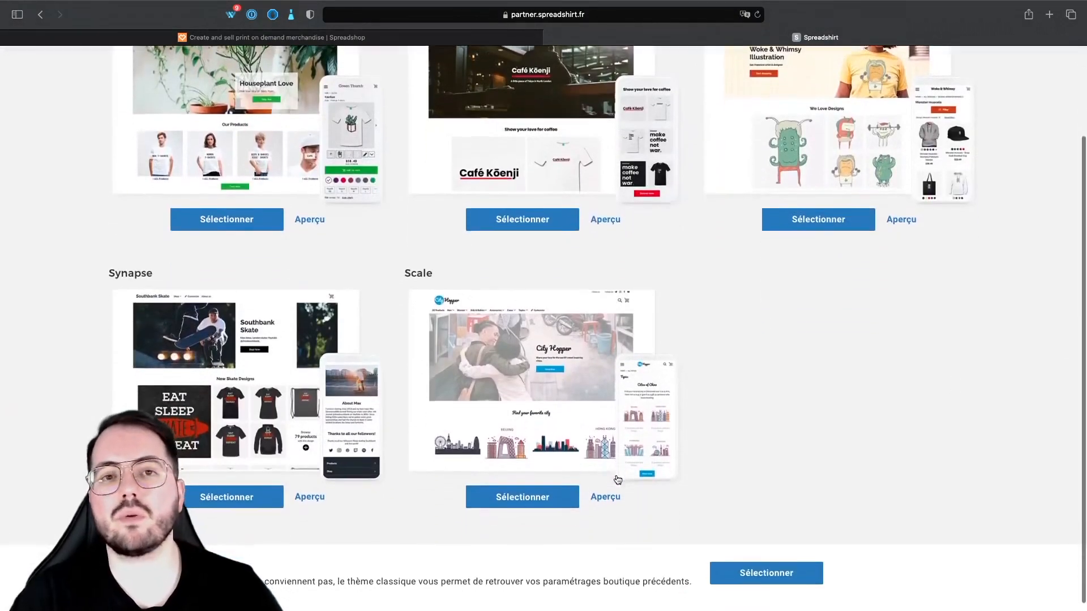
scroll(617, 480, "up", 2)
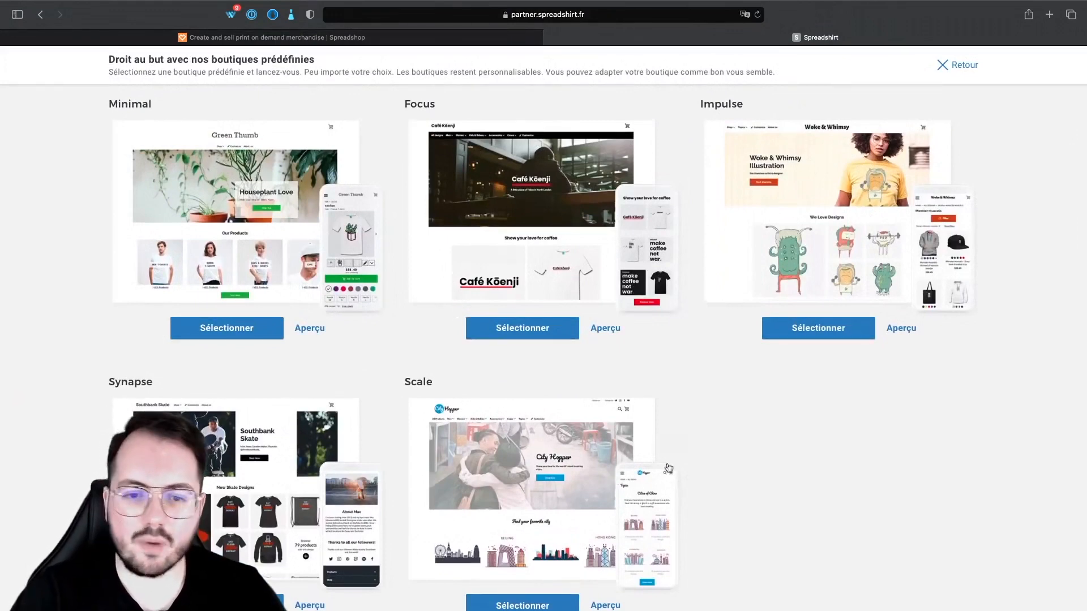
scroll(854, 405, "down", 3)
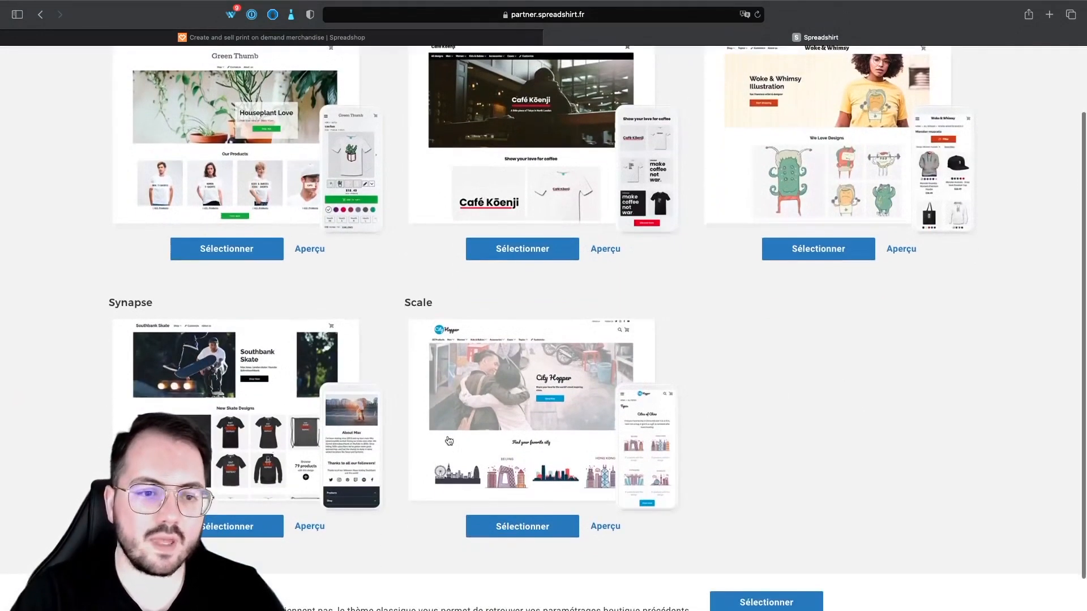
left_click(237, 529)
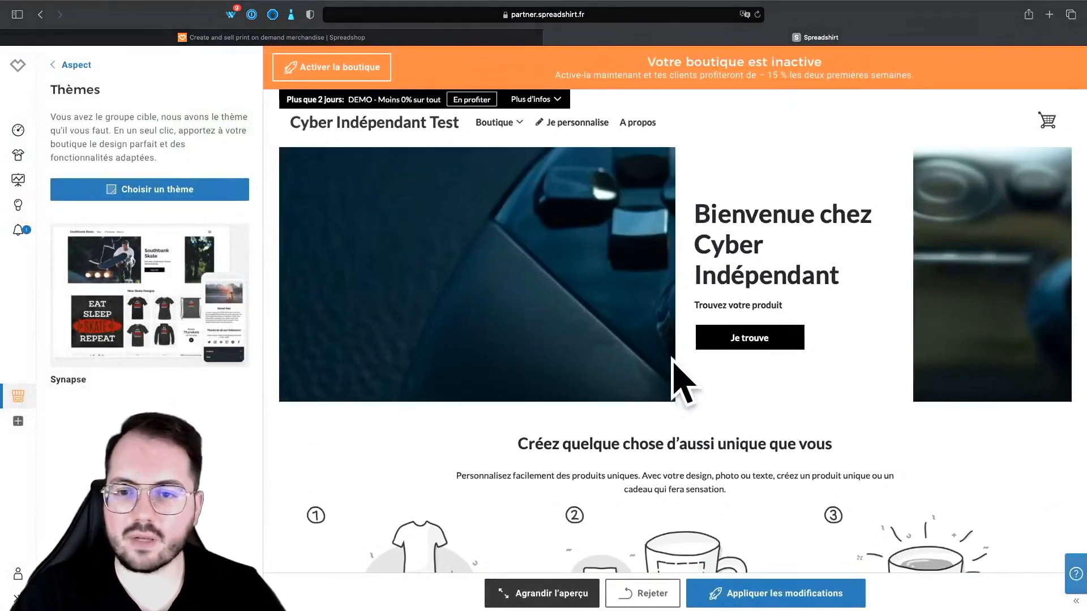
left_click(71, 67)
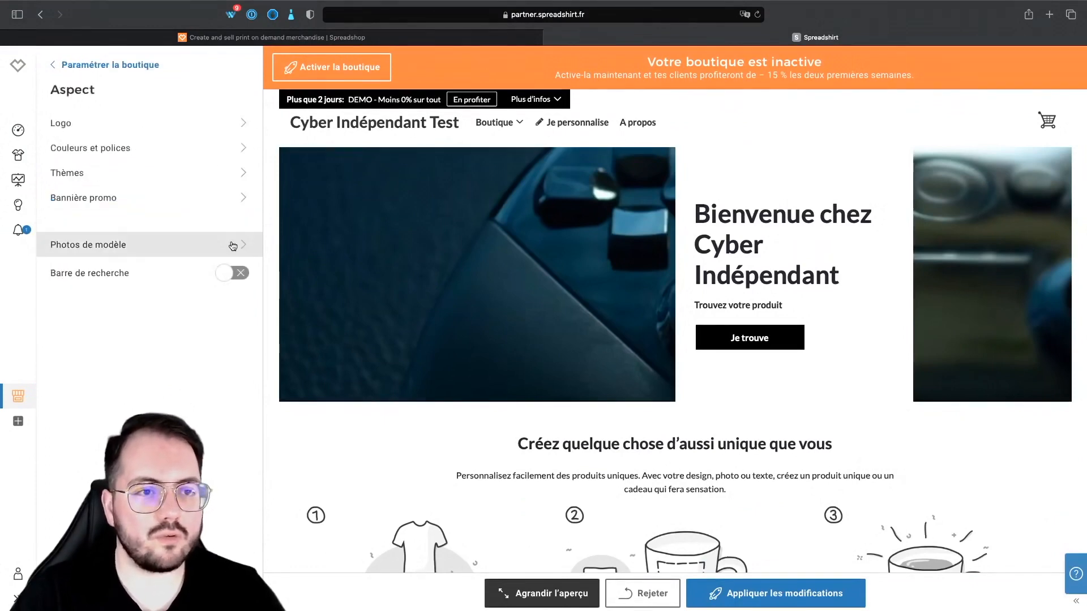
Step: Set the shop header to use a logo instead of the shop name and return to the Aspect settings
left_click(199, 133)
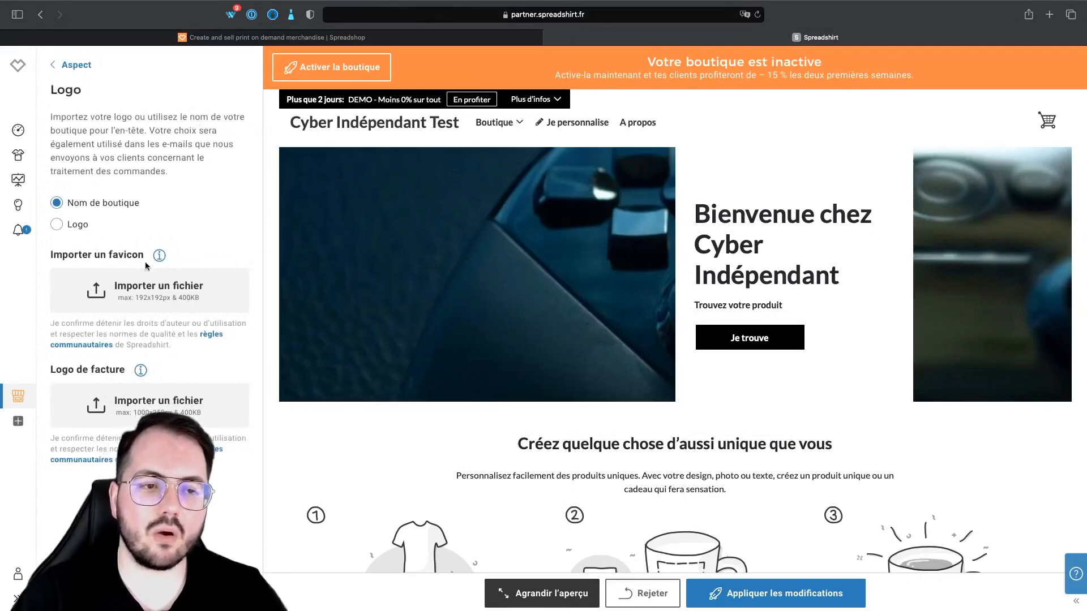
left_click(58, 225)
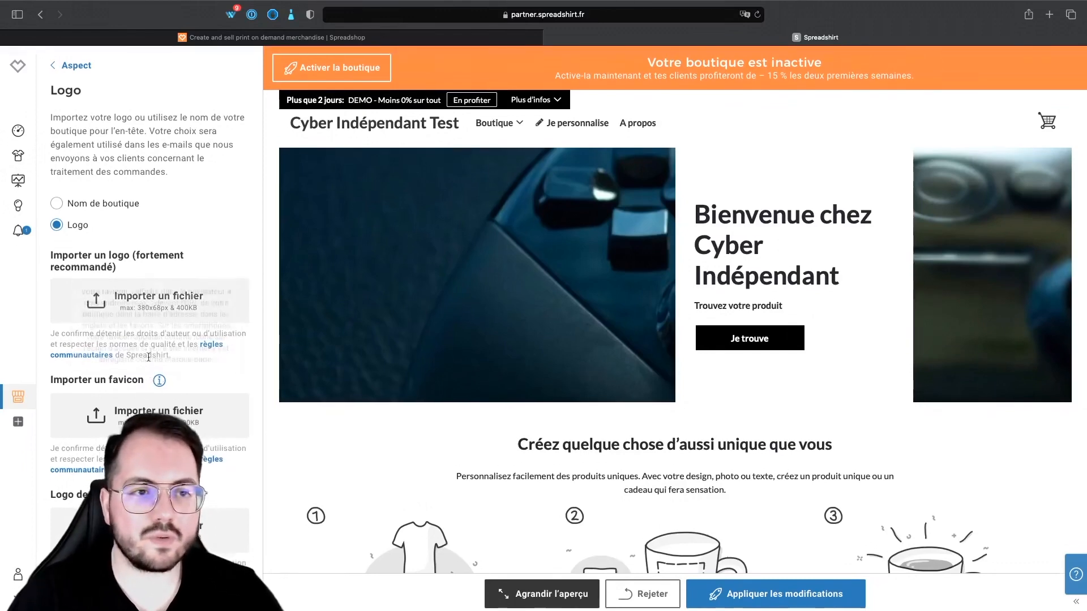
left_click(76, 65)
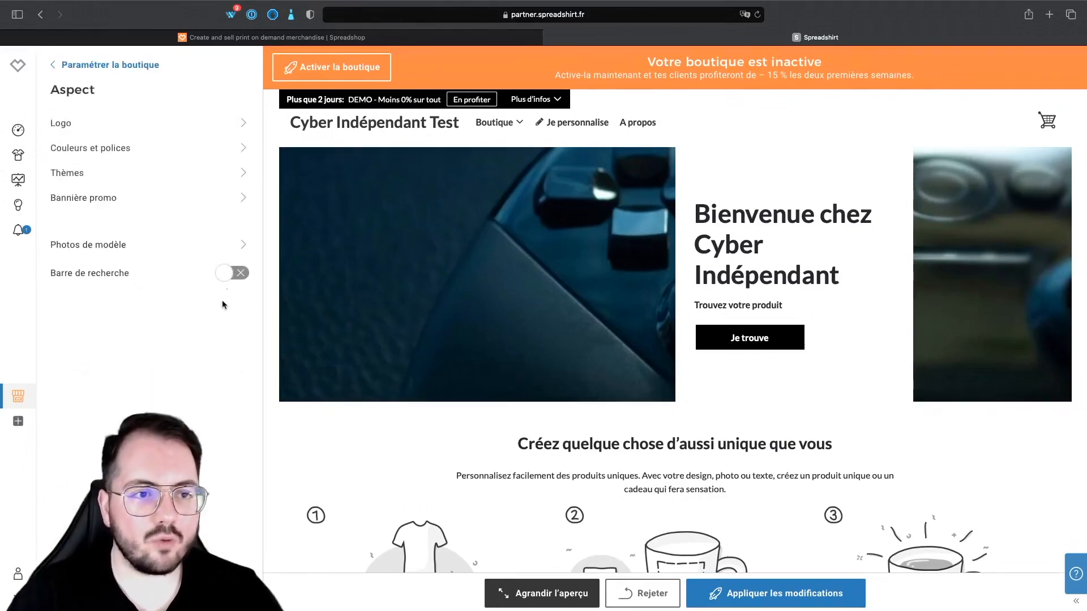
Step: Check the colour choices for the most important buttons and active elements, leaving the Couleurs et polices settings without a change
left_click(195, 149)
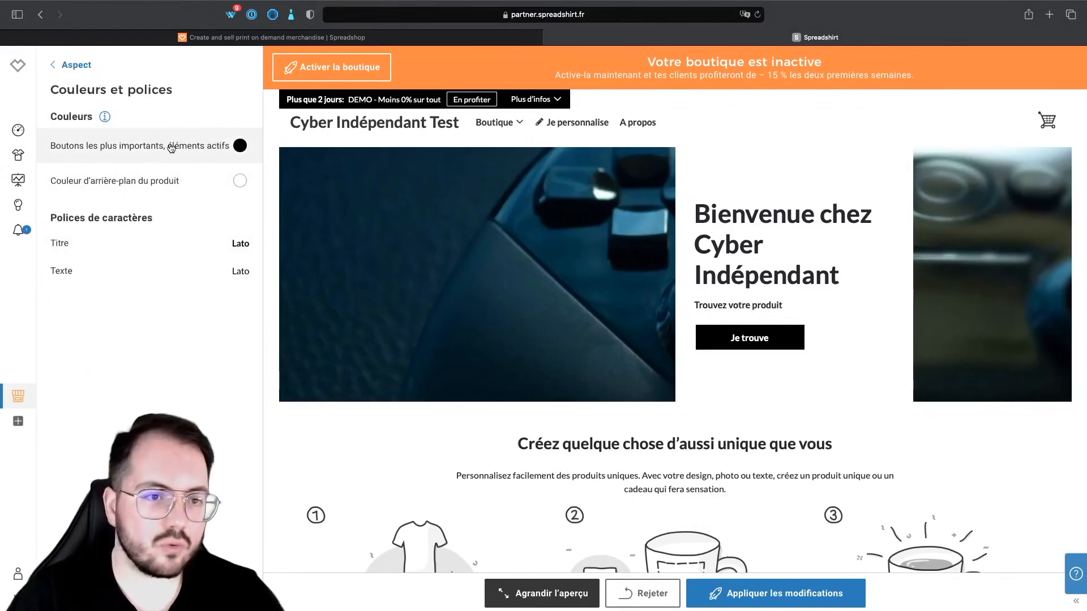
left_click(202, 151)
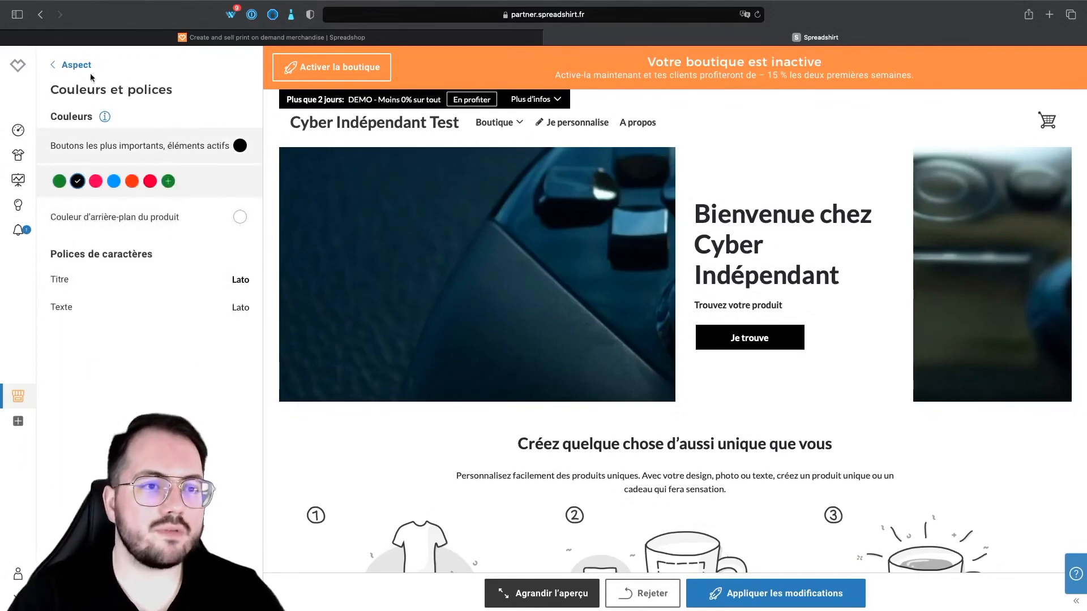
left_click(75, 65)
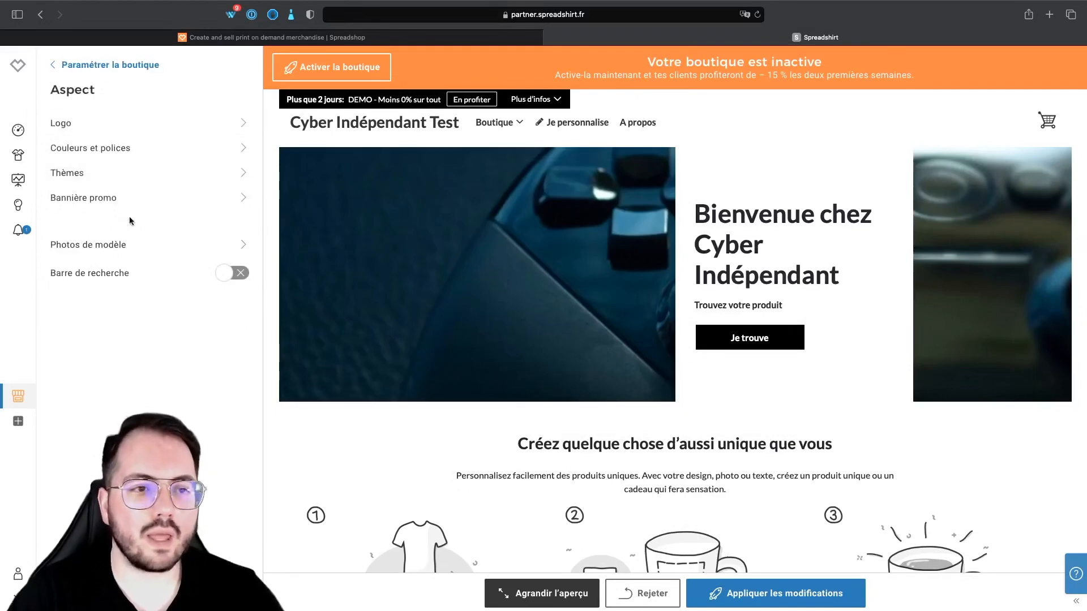
Step: Set the shop's title font to Raleway and its text font to Heebo, and check the result in the preview
left_click(134, 149)
left_click(140, 251)
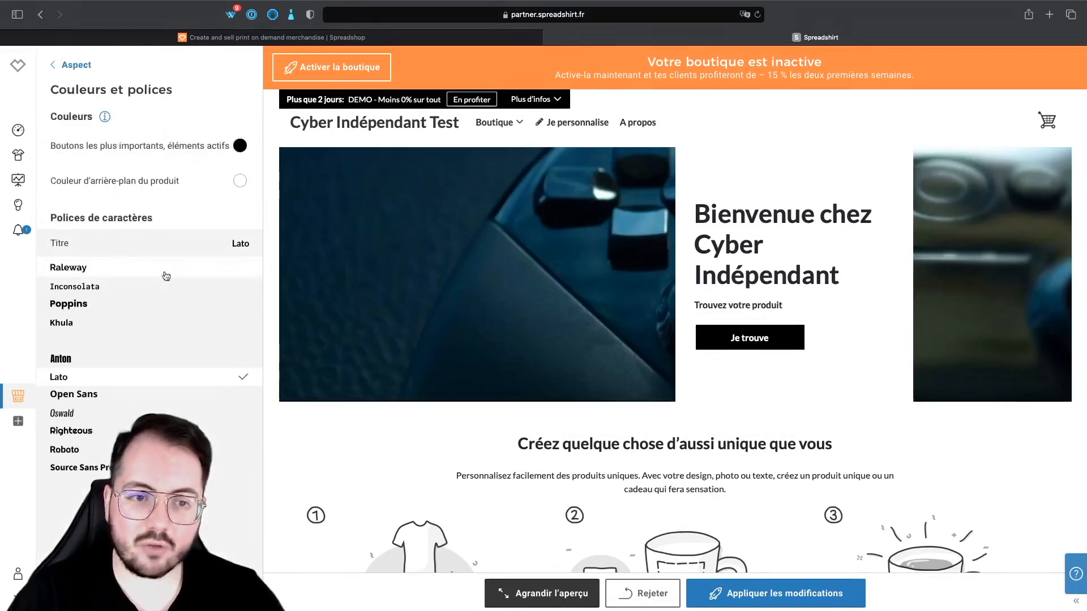
scroll(208, 356, "down", 4)
scroll(208, 357, "up", 4)
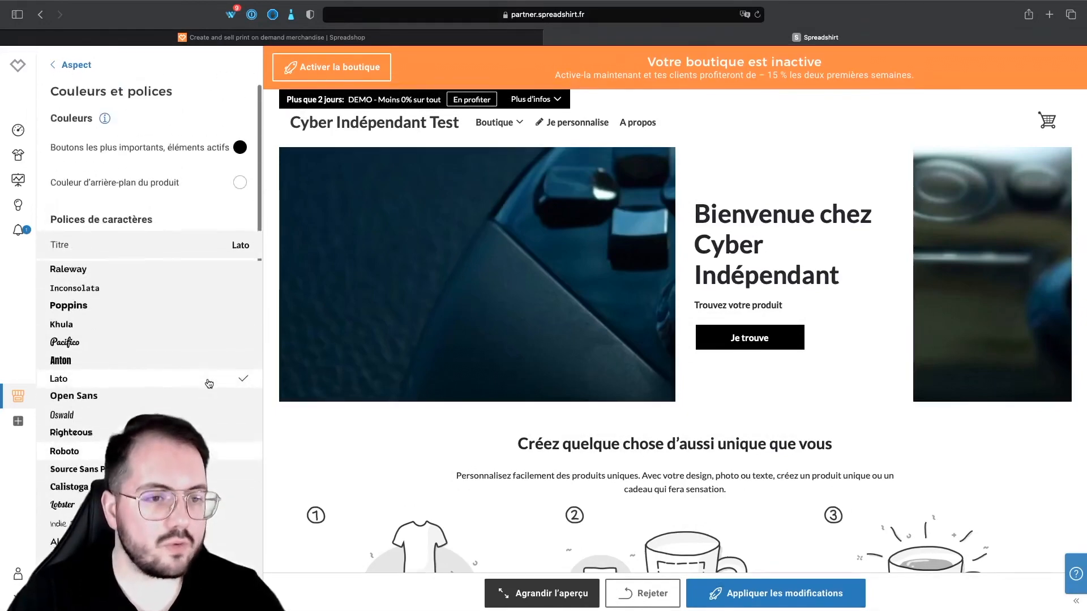
left_click(192, 267)
left_click(203, 279)
left_click(200, 332)
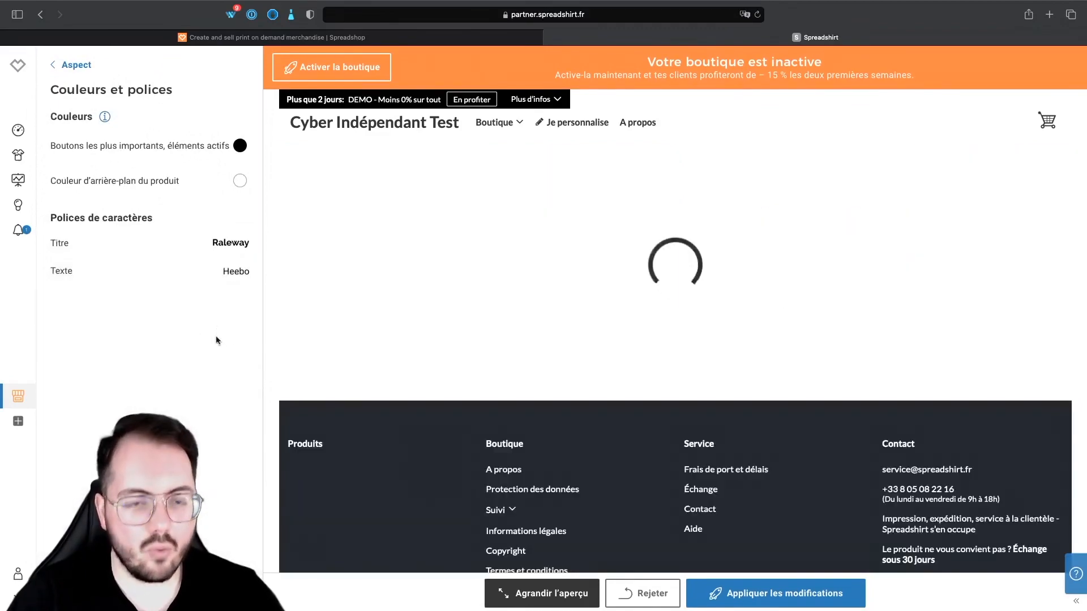
scroll(648, 313, "down", 8)
scroll(487, 304, "up", 8)
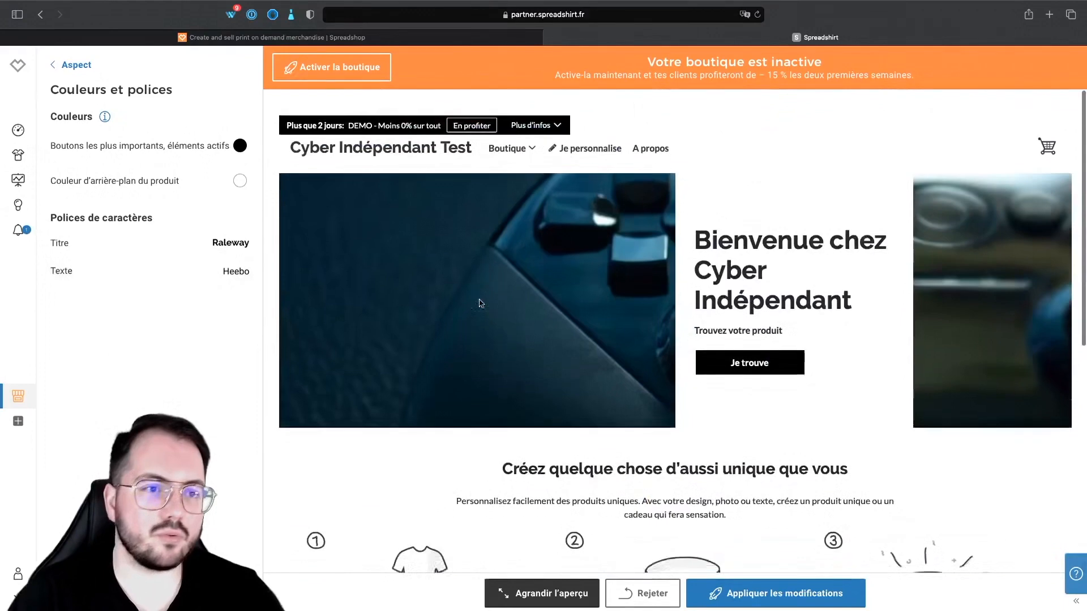
left_click(79, 66)
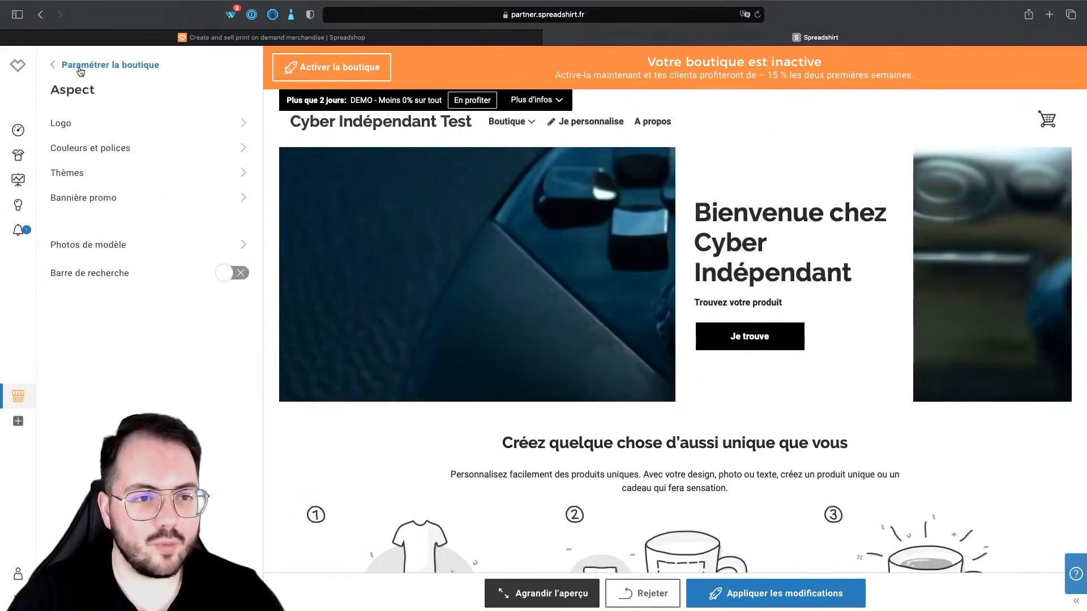
Step: Review the Bannière promo style options alongside the shop preview and return to the main shop settings
left_click(180, 199)
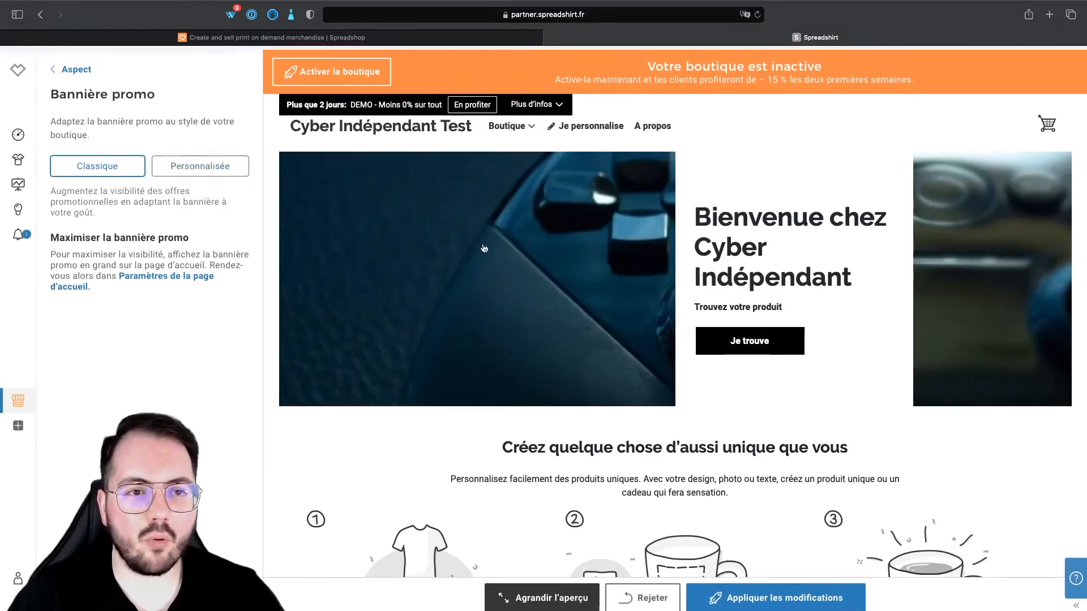
scroll(751, 295, "down", 3)
scroll(751, 295, "down", 1)
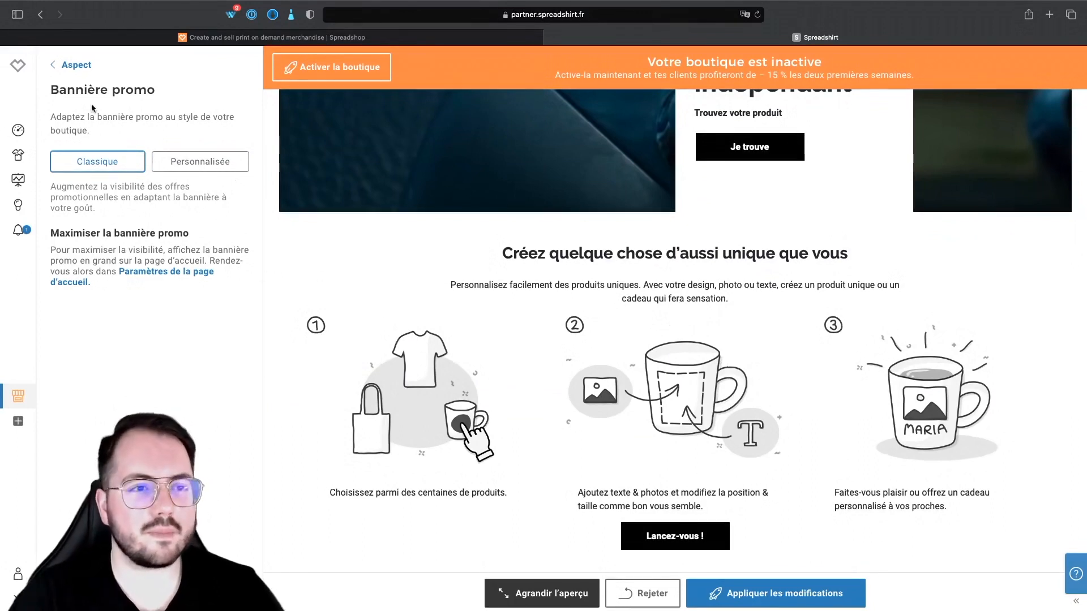
left_click(67, 68)
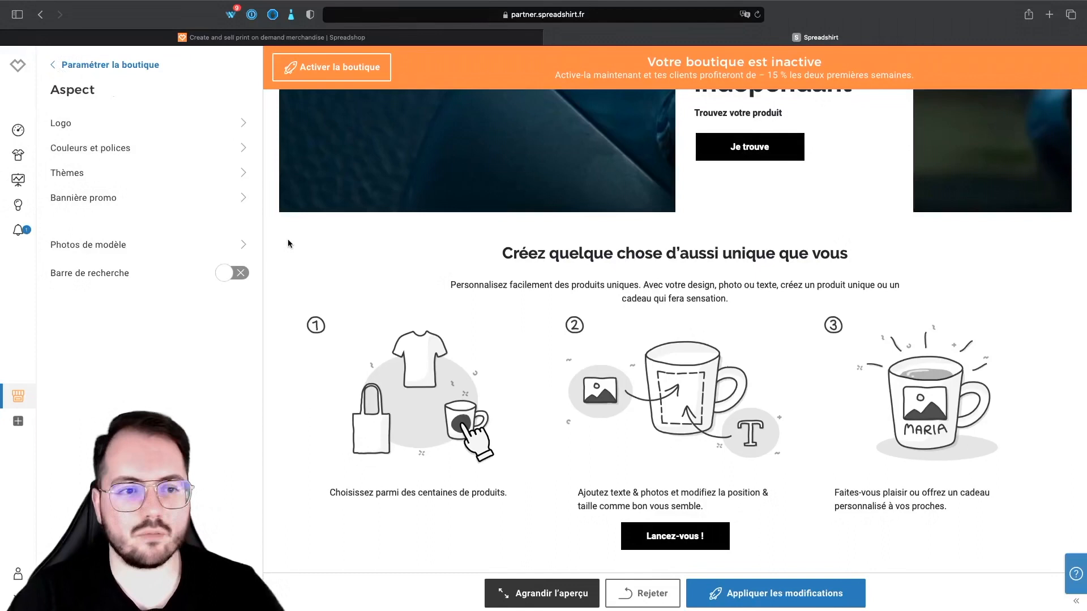
left_click(88, 67)
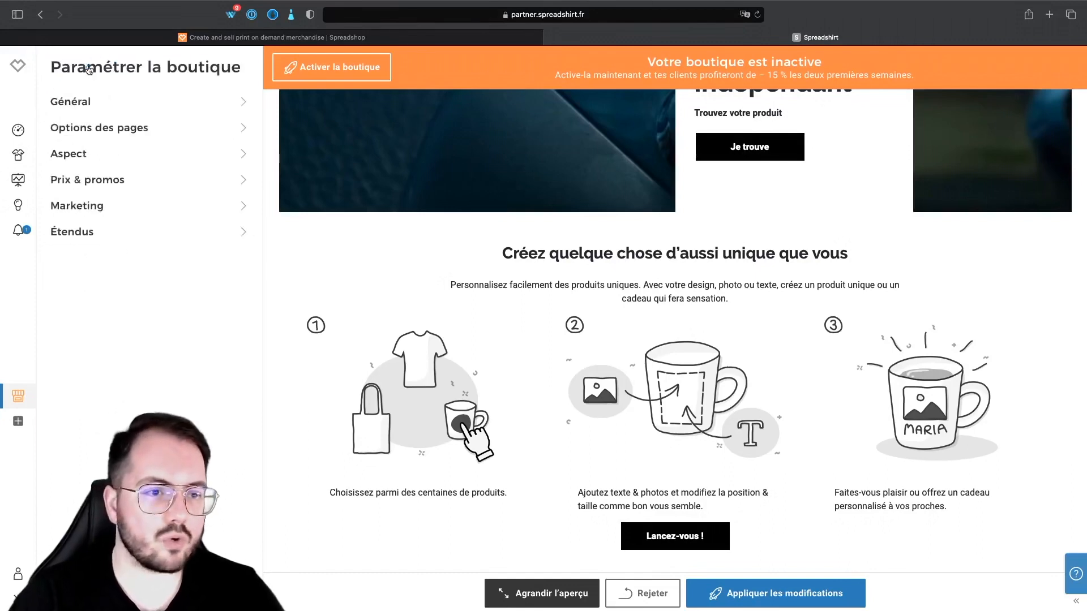
Step: Enable the Boutique à but non lucratif option in the Prix en boutique settings and return to Prix & promos
left_click(161, 182)
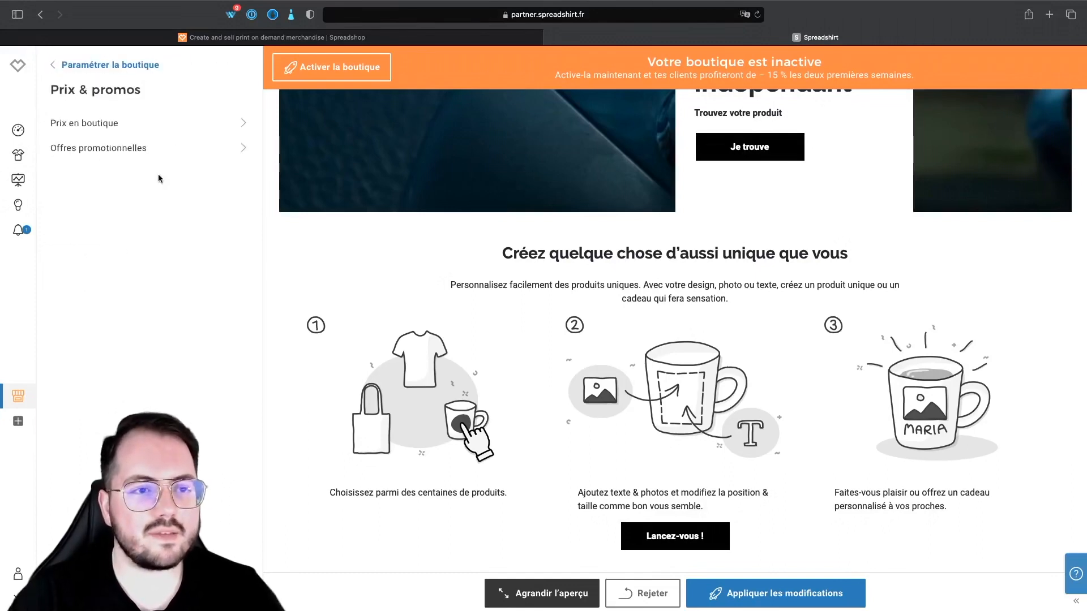
left_click(191, 124)
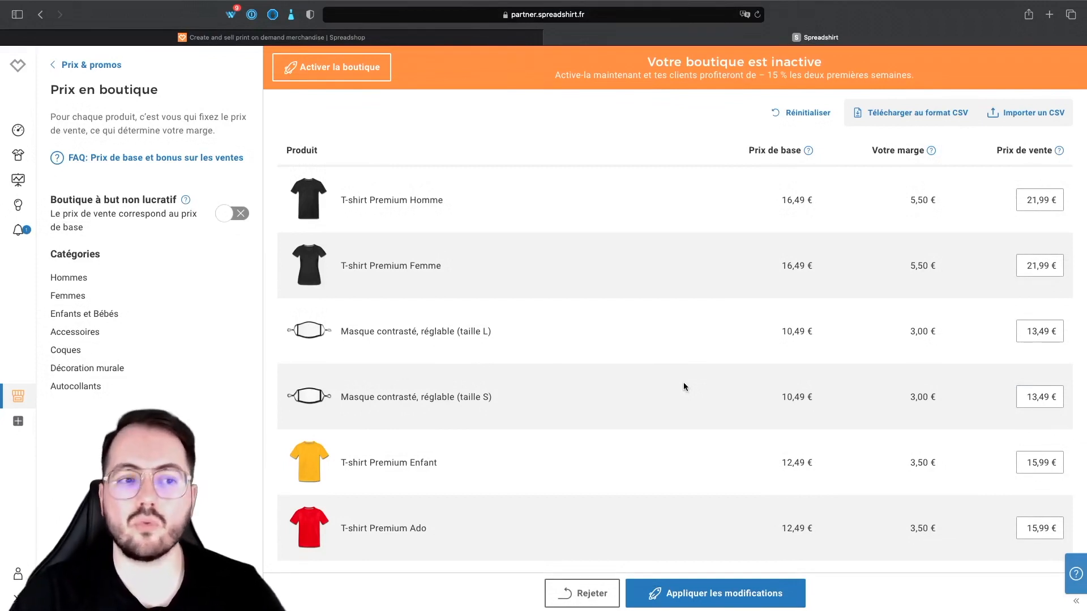
left_click(239, 214)
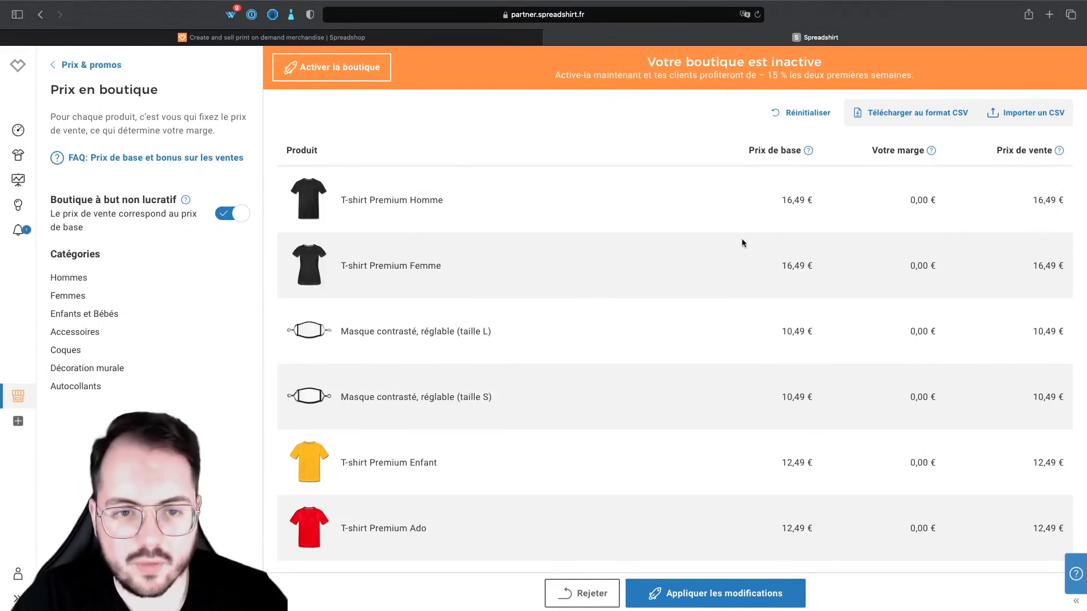
left_click(55, 66)
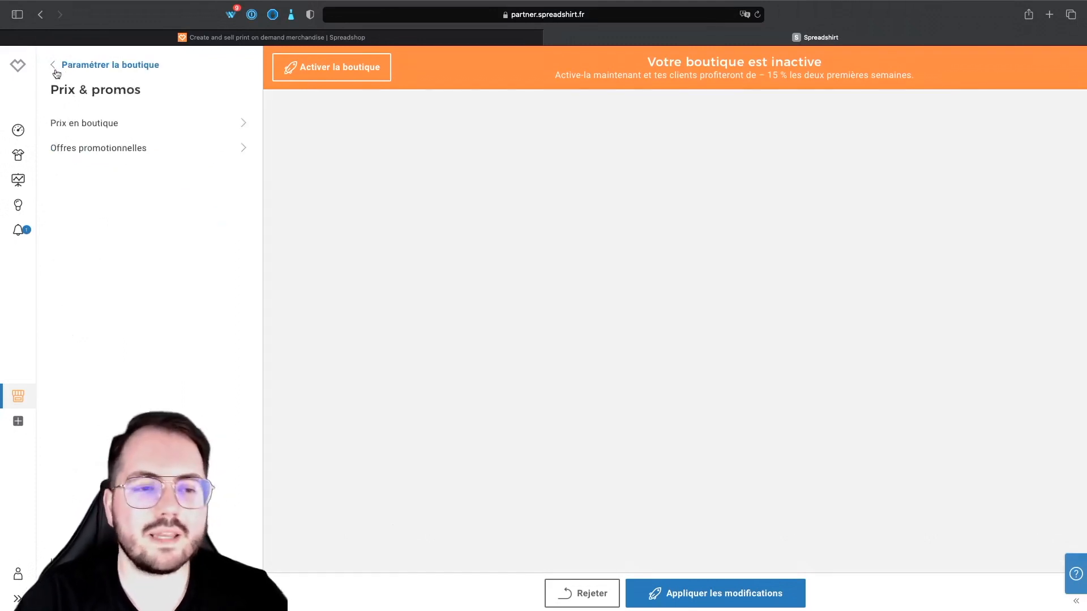
Step: Review the Offres promotionnelles schedule and return to the main shop settings
left_click(126, 154)
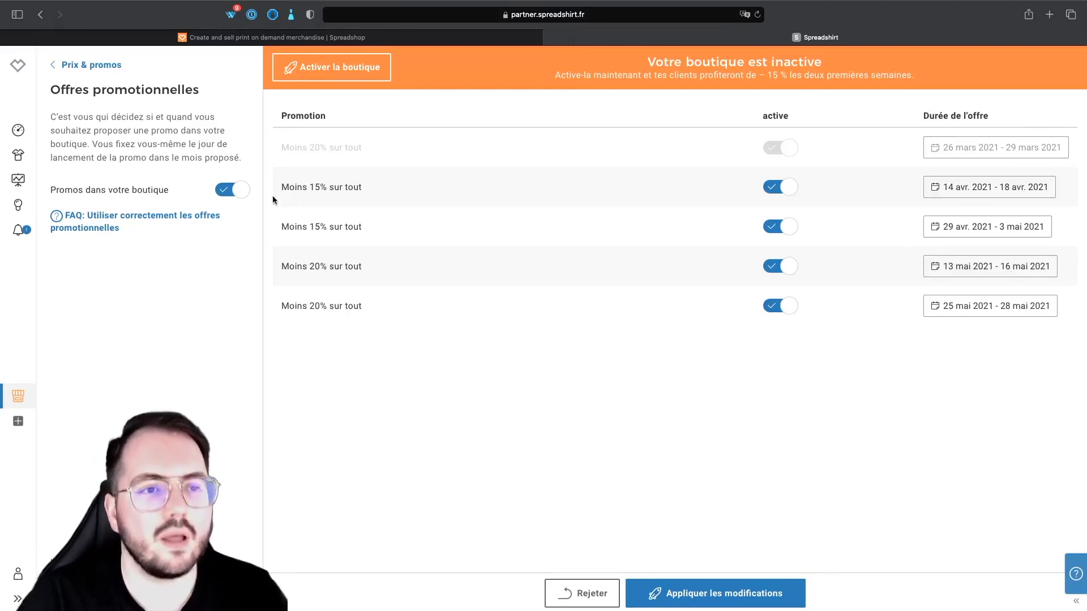
left_click(87, 67)
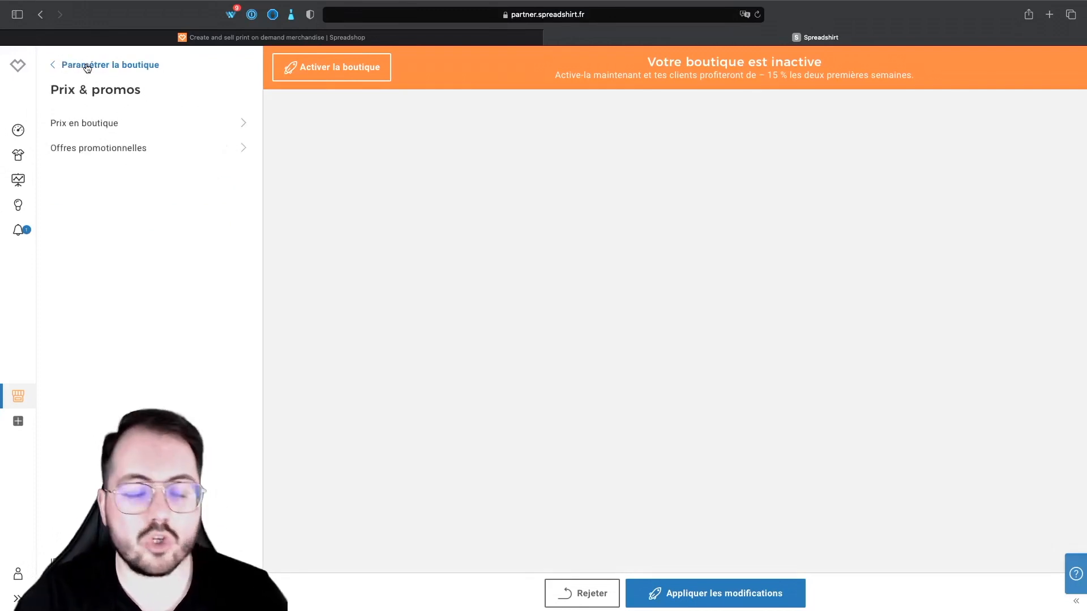
left_click(87, 66)
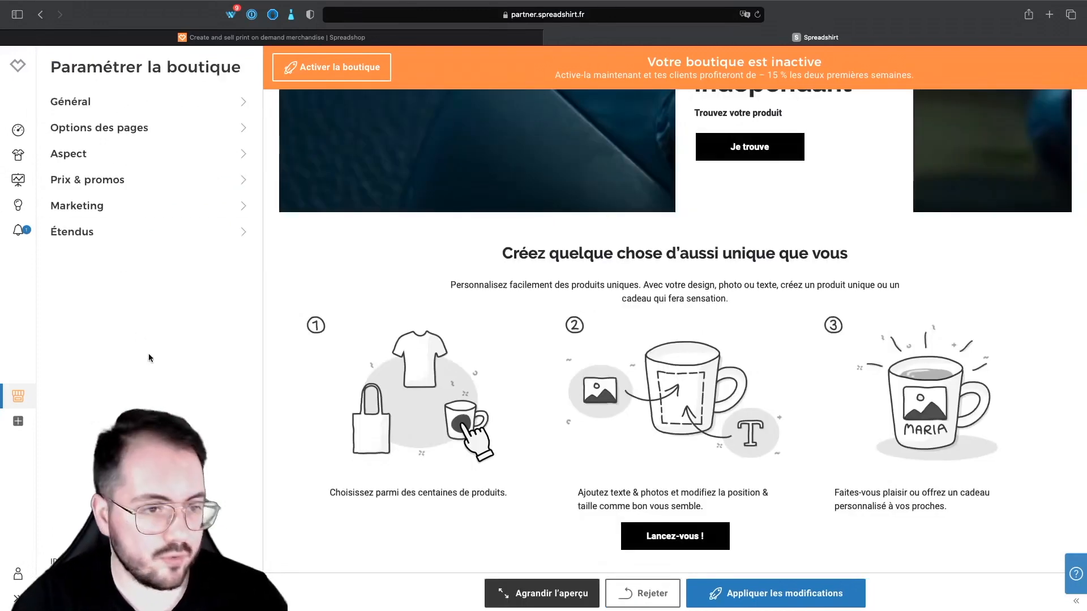
Step: Check the social network sharing options in the shop's Marketing settings and return to the Marketing list
left_click(151, 205)
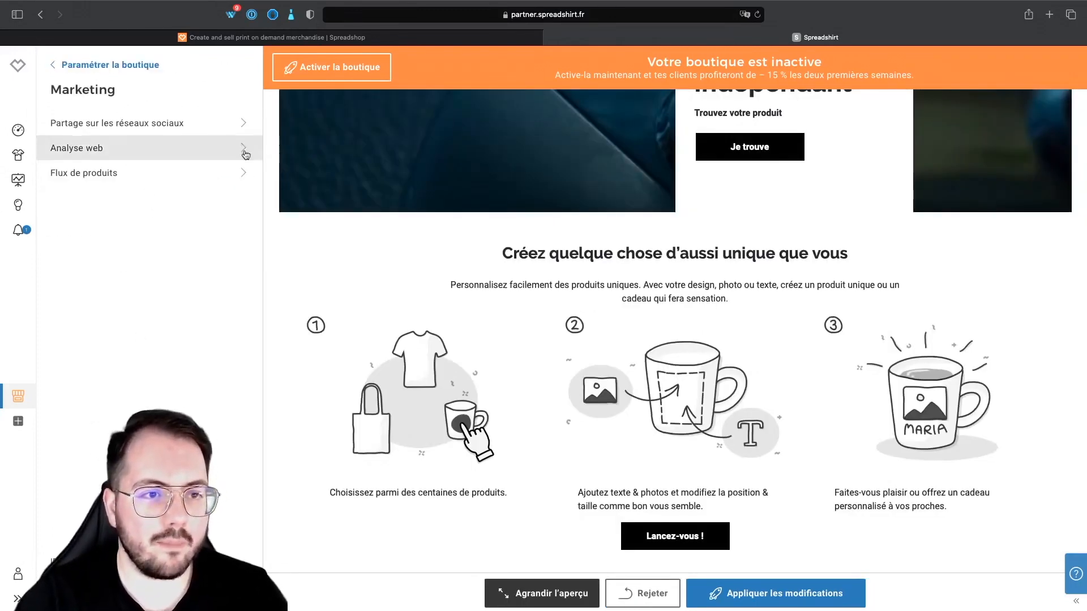
left_click(220, 125)
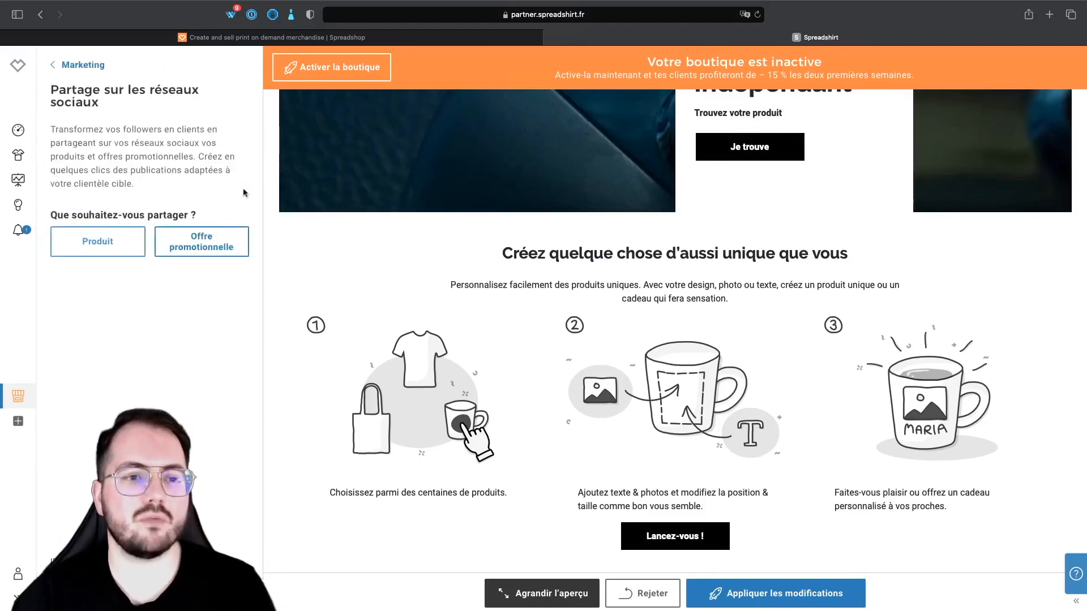
left_click(101, 62)
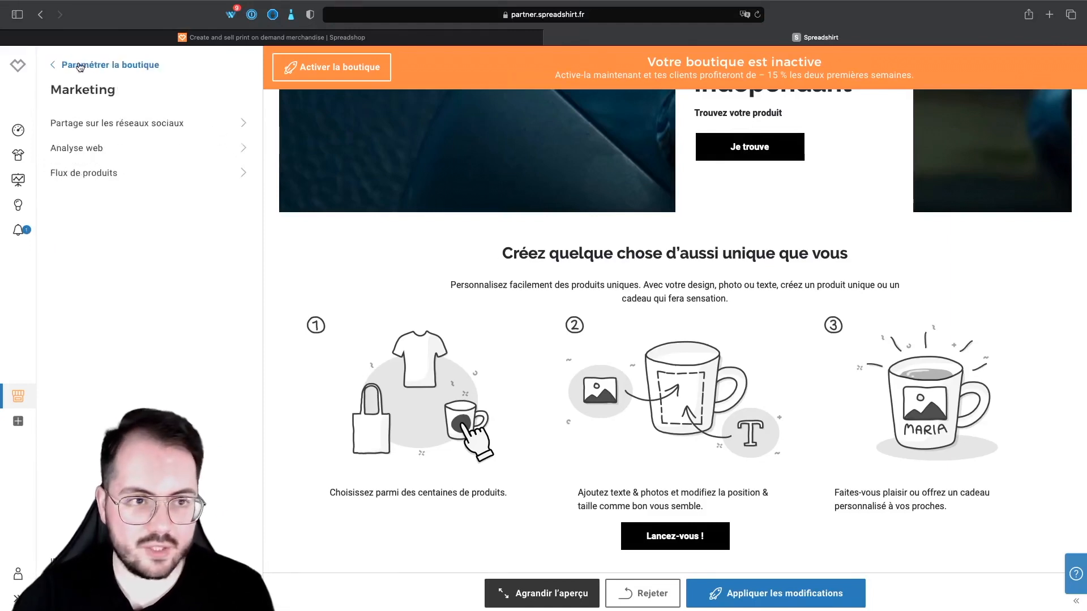
Step: Try the Pinterest Tag ID tracking option under Analyse web, switch it off again and return to Marketing
left_click(145, 152)
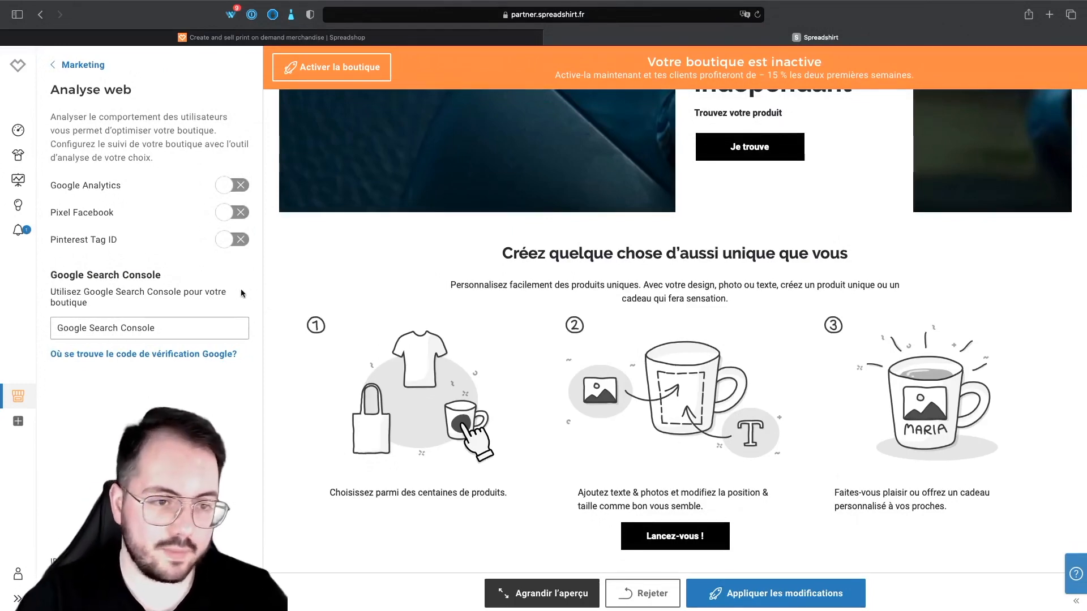
left_click(238, 243)
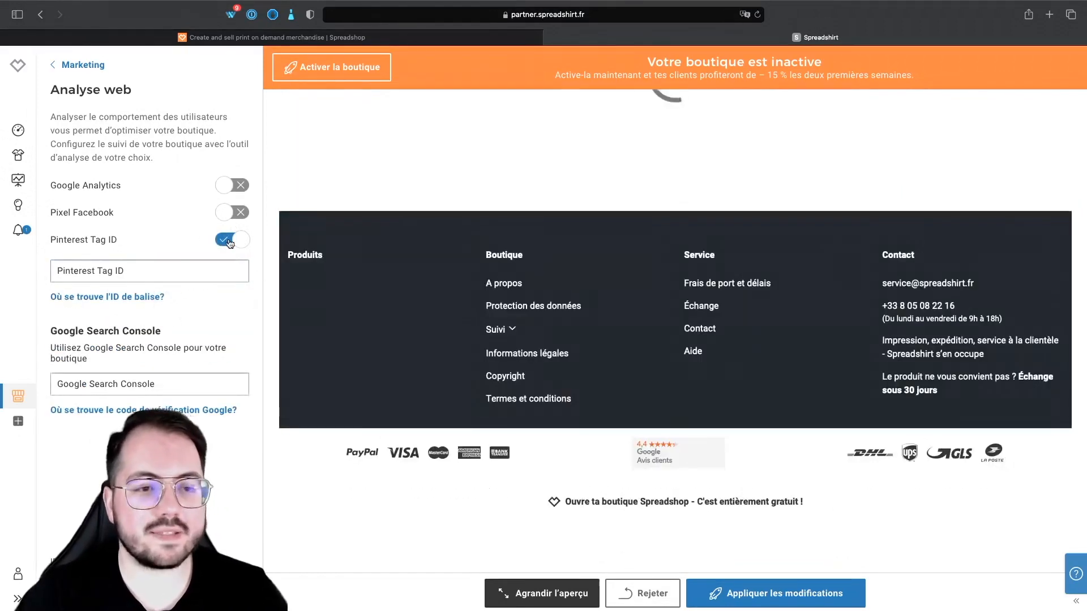
left_click(232, 237)
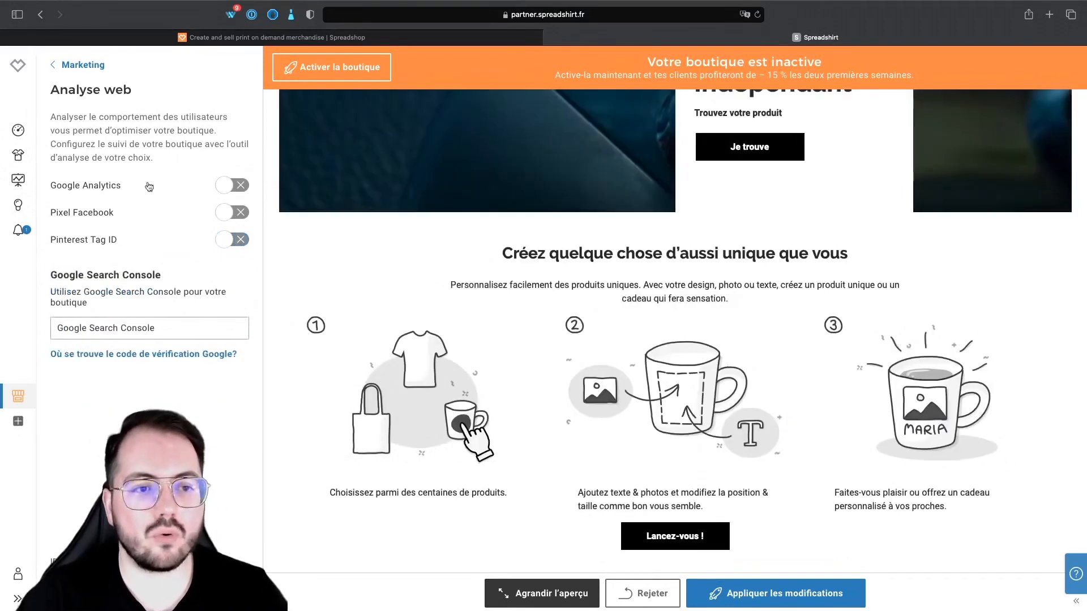
left_click(85, 66)
Step: Examine the Flux de produits feed options and return to the main shop settings
left_click(146, 173)
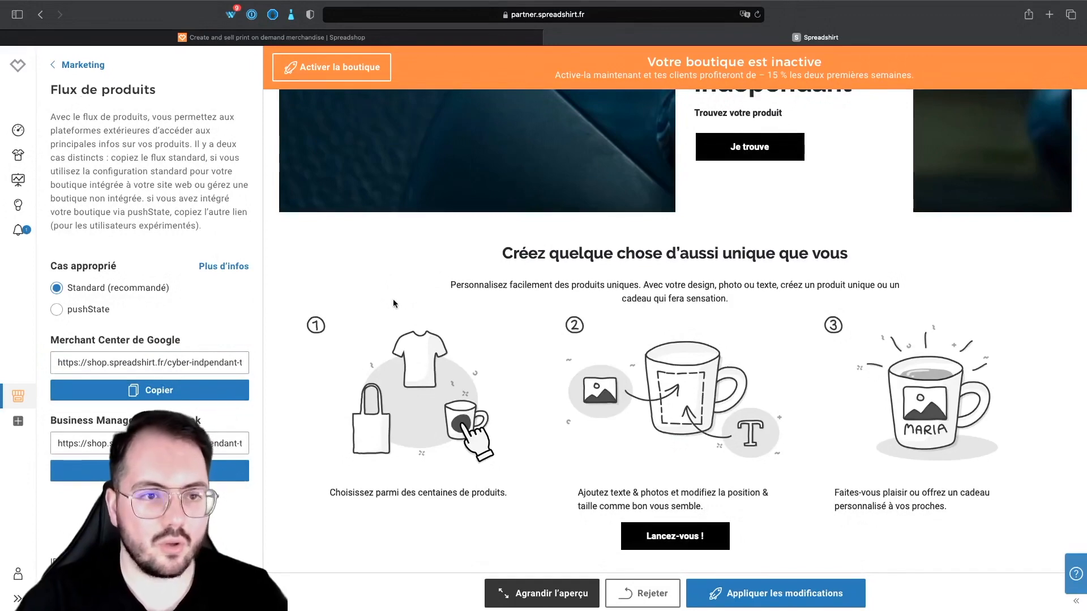
left_click(78, 71)
left_click(79, 67)
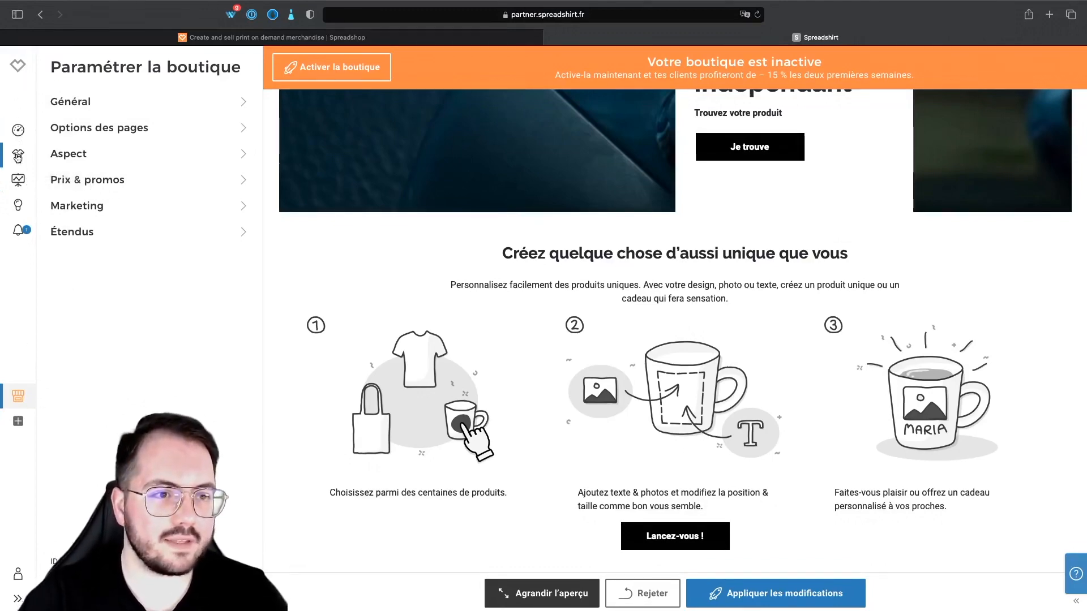
Step: Open the Logo Titre Noir Cyber Indépendant design from Designs to customise its products, and review the preselected ones
left_click(18, 131)
left_click(472, 362)
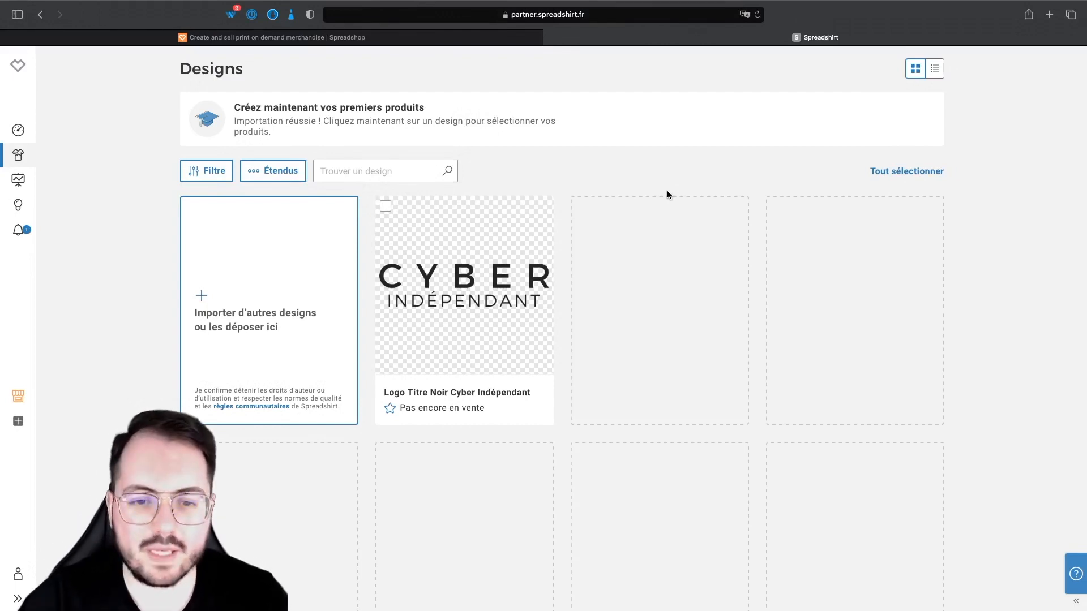
mouse_move(474, 296)
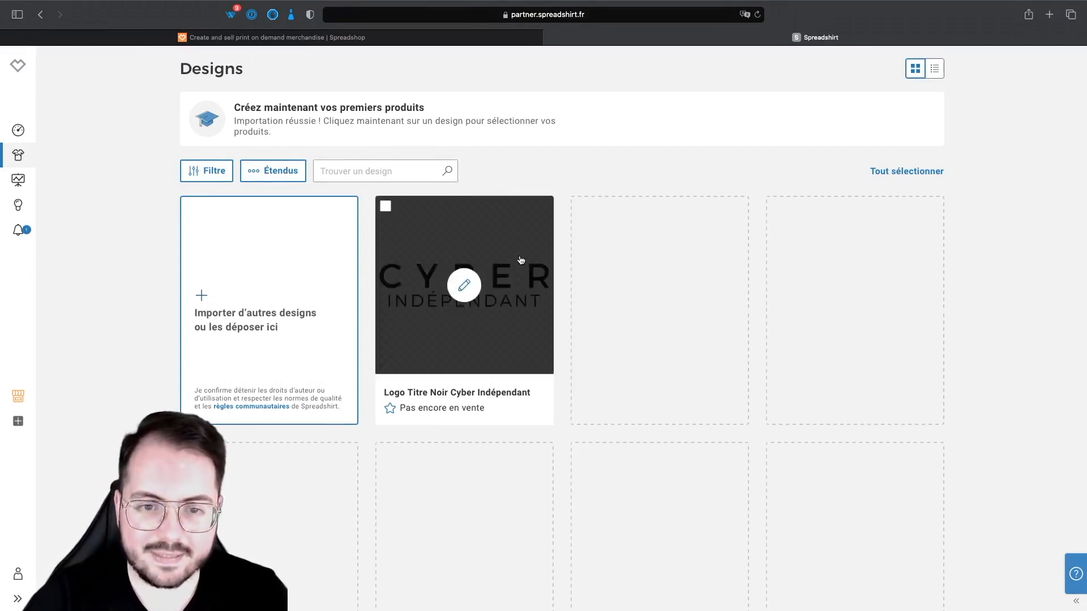
left_click(474, 296)
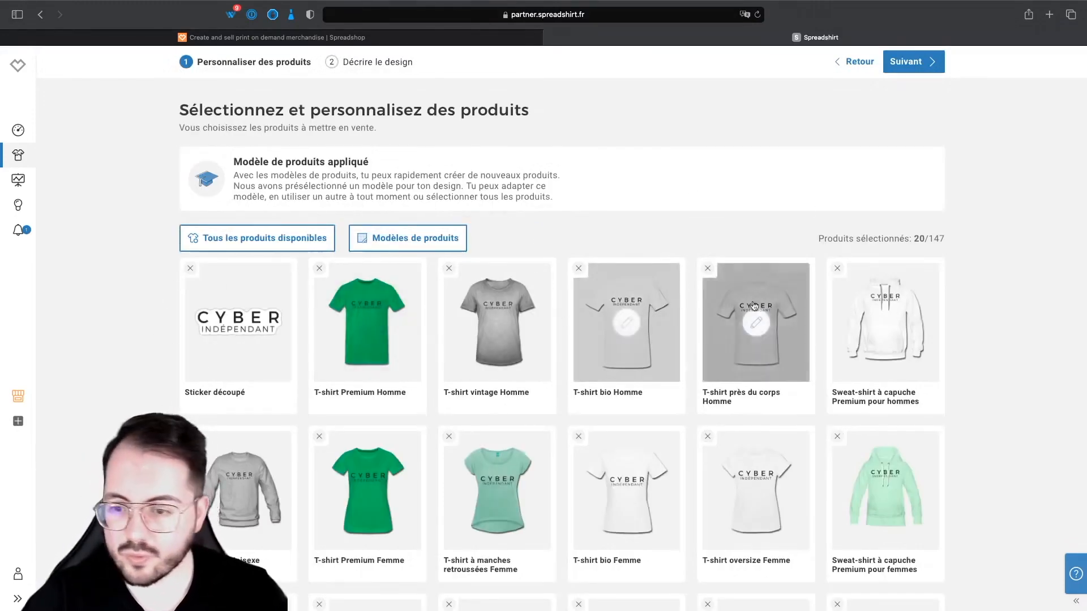
scroll(883, 305, "down", 5)
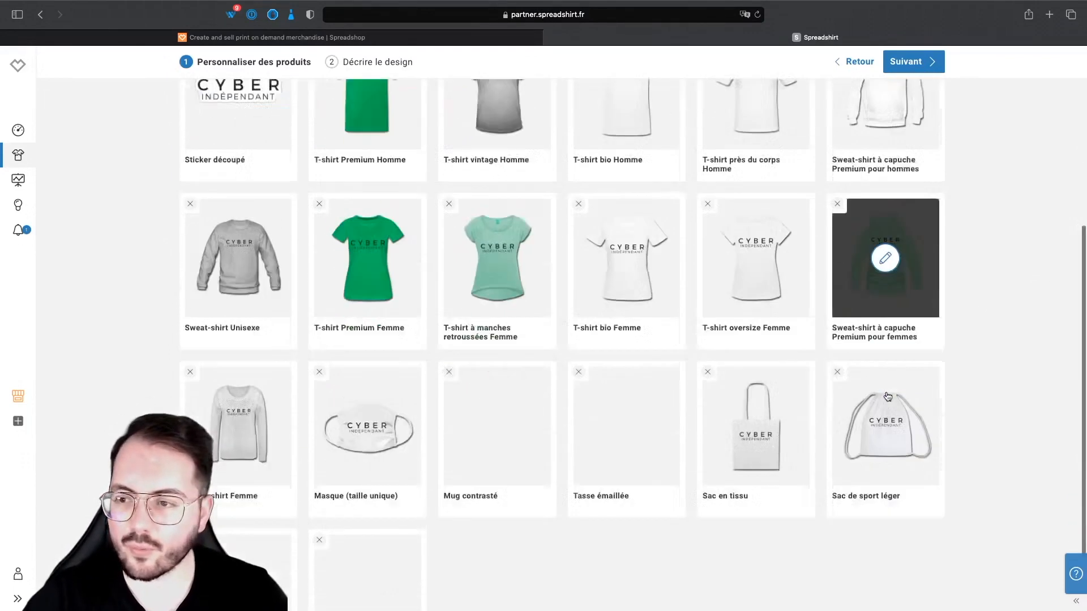
scroll(742, 521, "up", 6)
scroll(743, 525, "down", 1)
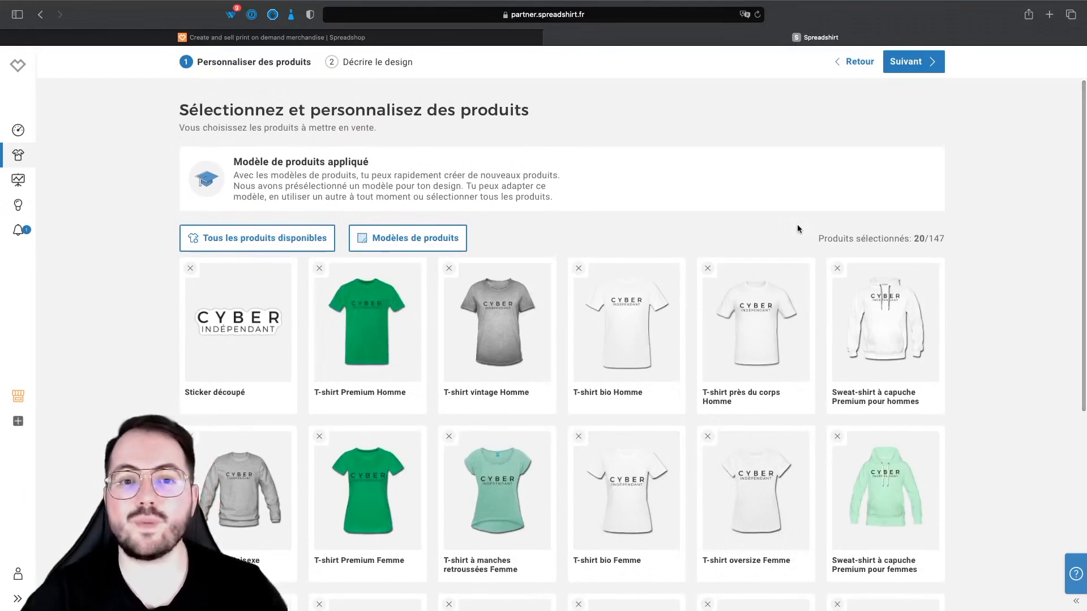
Step: Open the list of all available products for the design and look through the range
left_click(320, 248)
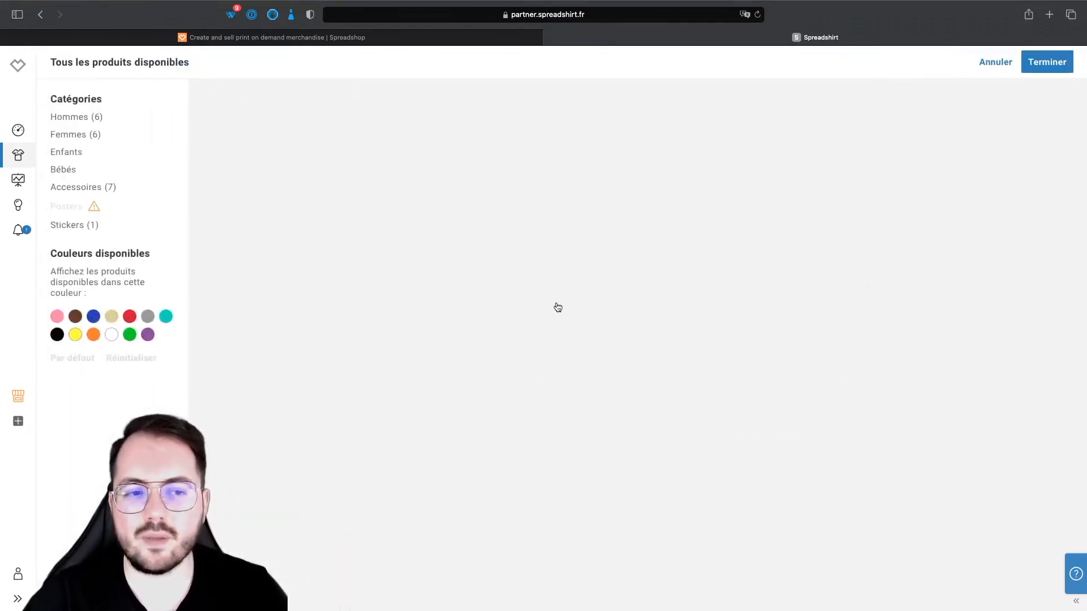
scroll(368, 355, "down", 5)
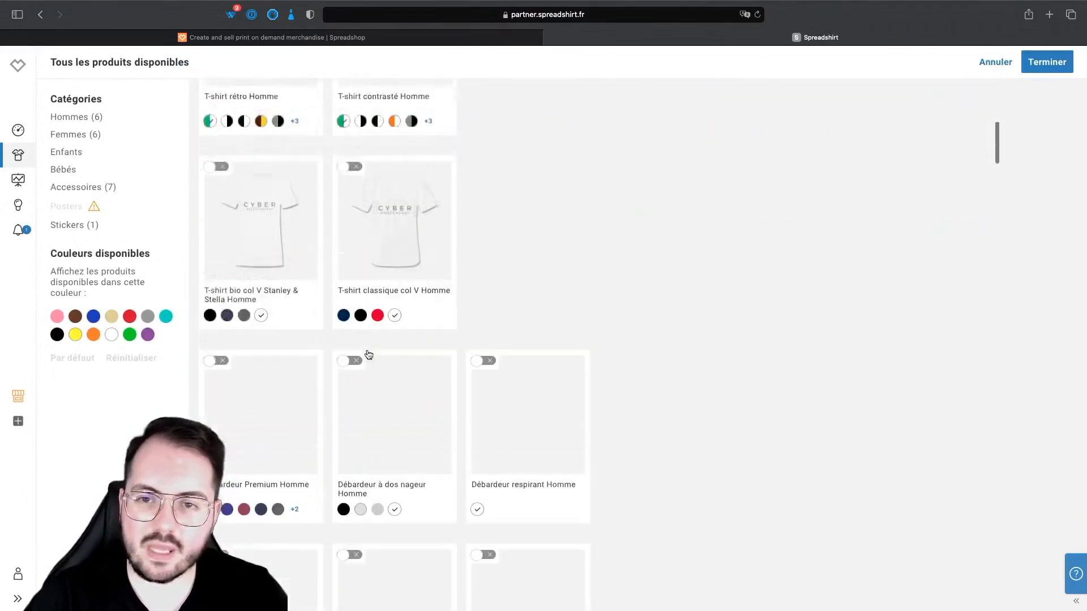
scroll(505, 340, "down", 8)
scroll(503, 341, "up", 15)
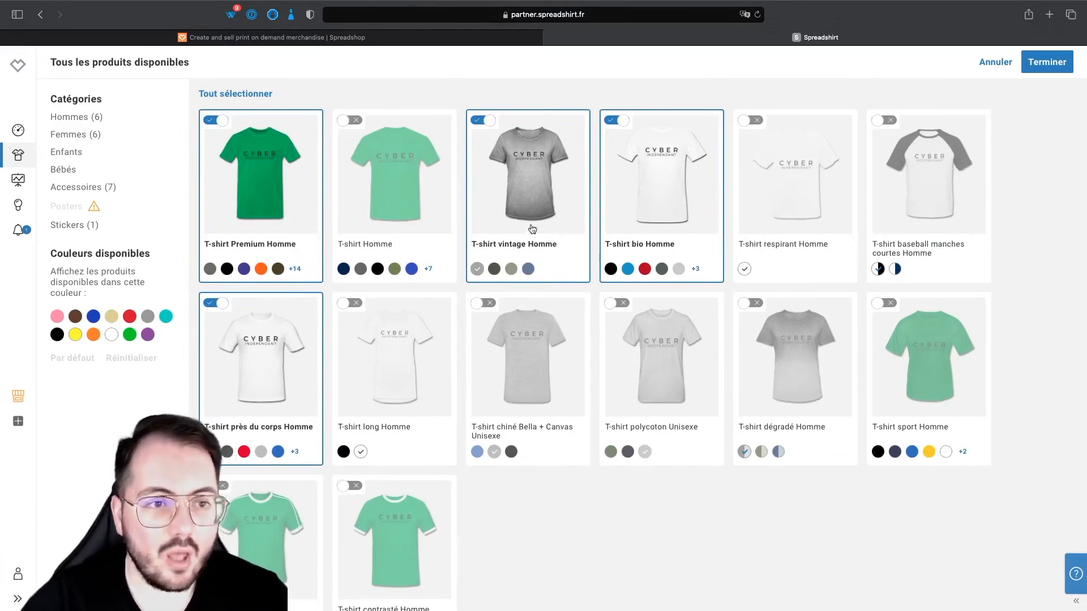
Step: Select all available products, look through them, and deselect them all to clear the preselection
left_click(239, 94)
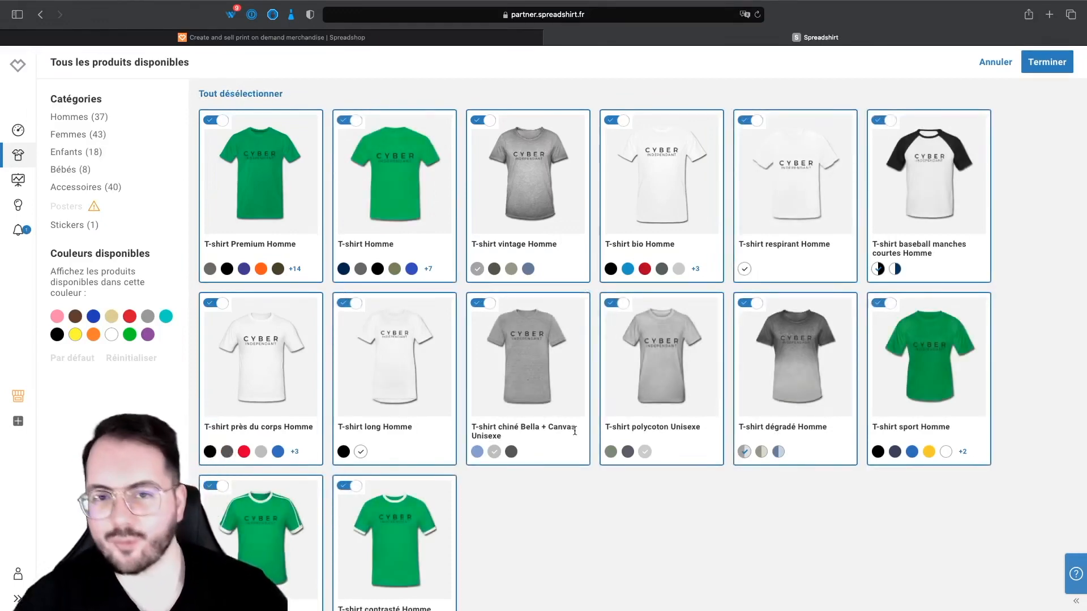
scroll(602, 445, "down", 3)
scroll(602, 445, "down", 10)
scroll(607, 427, "up", 13)
left_click(235, 93)
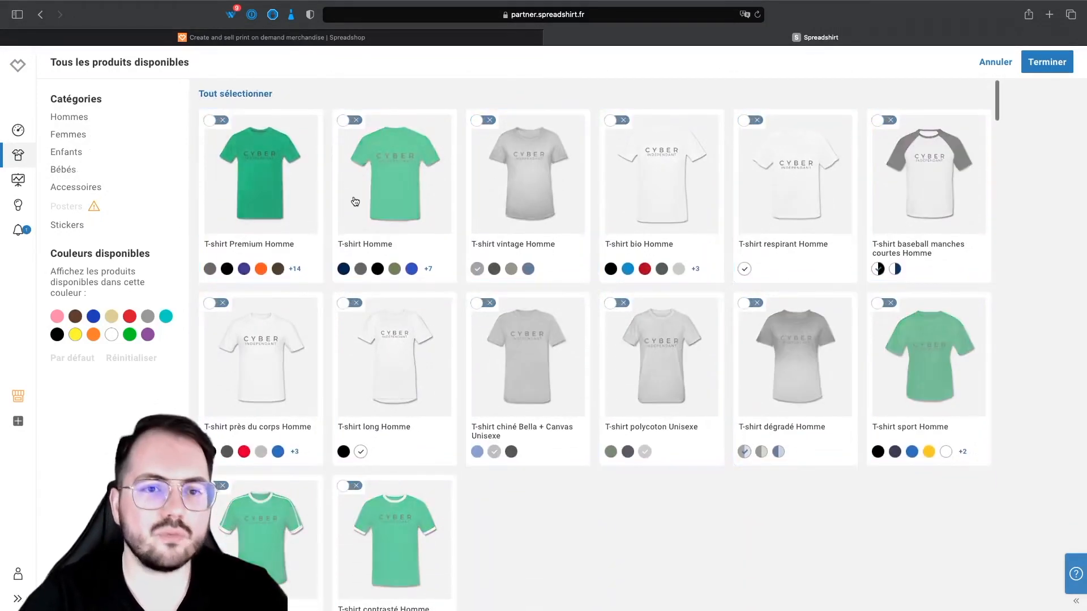
Step: Enable the T-shirt Premium Homme and the Débardeur Premium Homme for the design
left_click(220, 121)
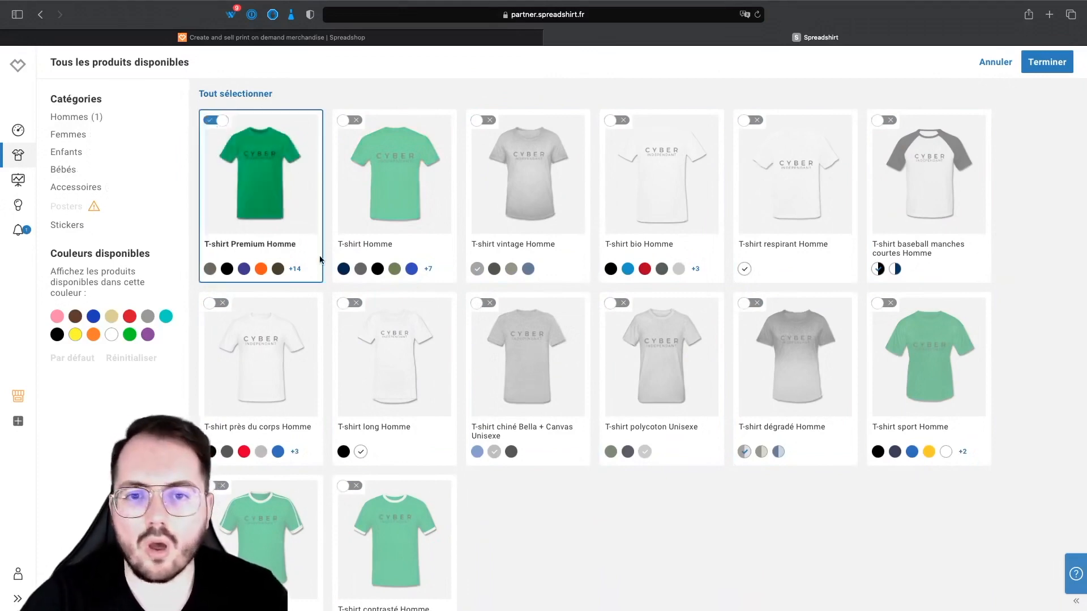
scroll(319, 226, "down", 2)
scroll(603, 327, "down", 8)
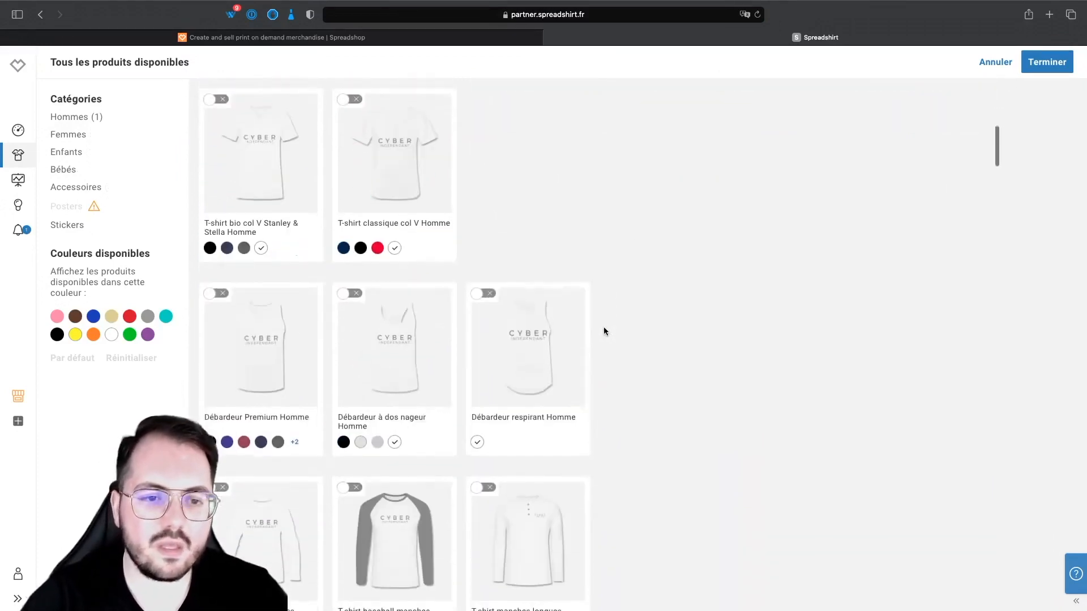
scroll(603, 327, "down", 1)
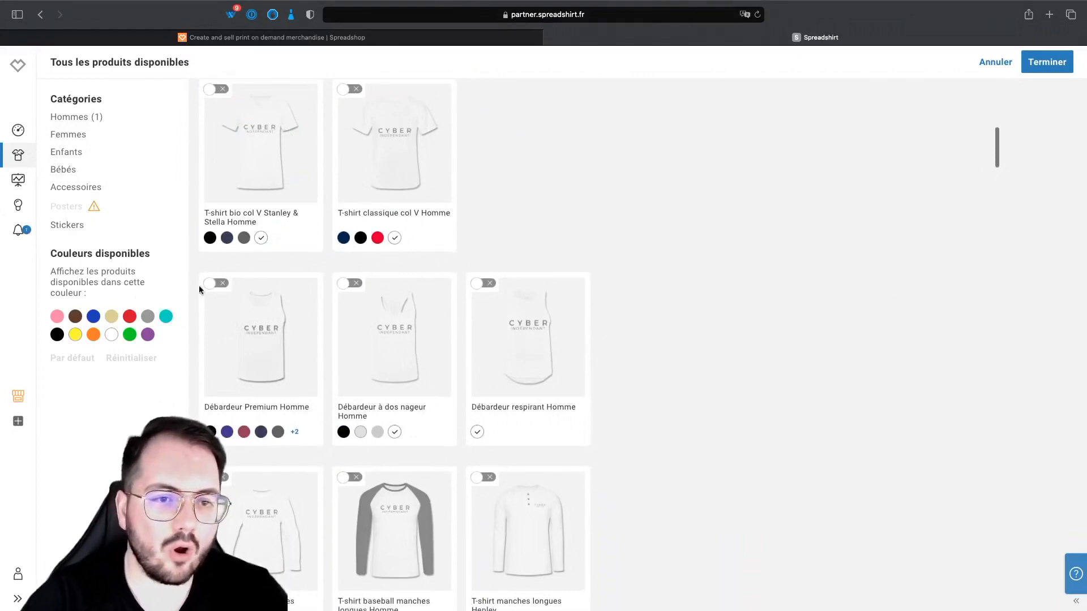
left_click(214, 278)
Step: Enable the Sweat-shirt à capuche Premium pour hommes and the Sweat-shirt Unisexe for the design
scroll(417, 406, "down", 9)
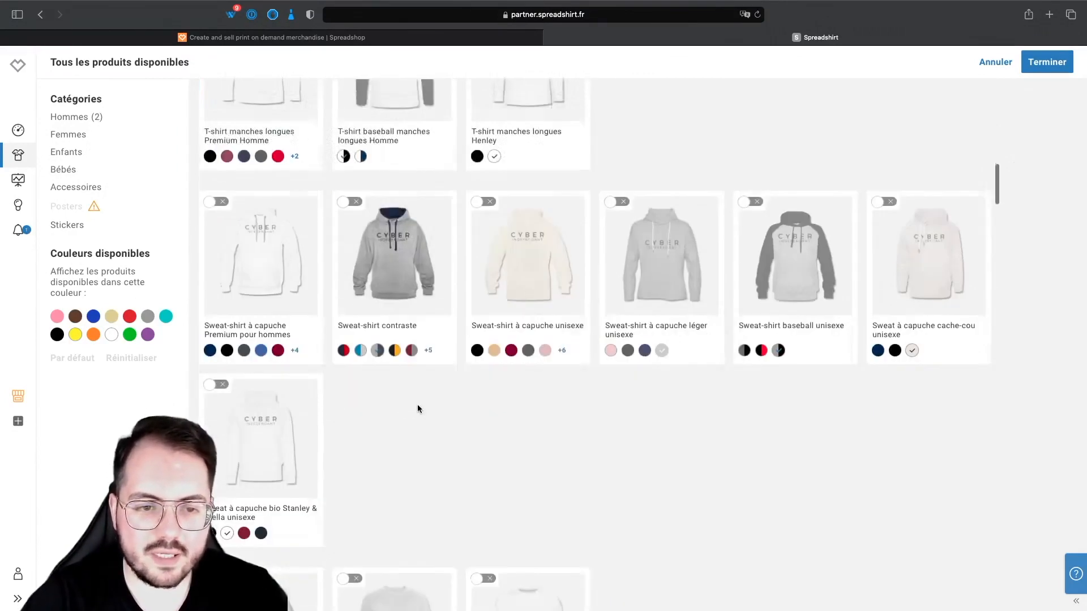
left_click(215, 173)
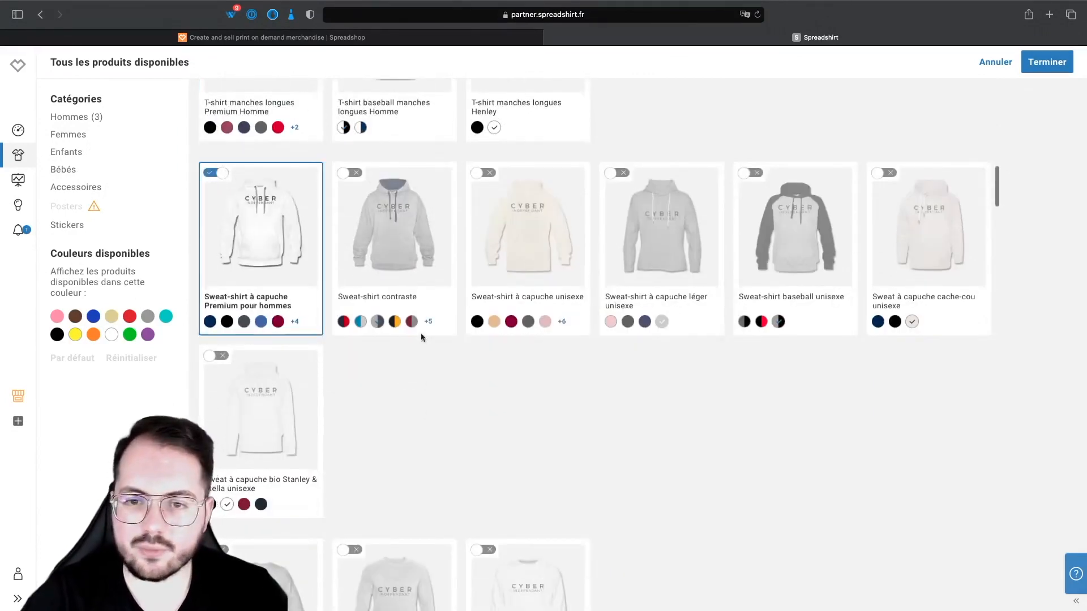
scroll(468, 439, "down", 9)
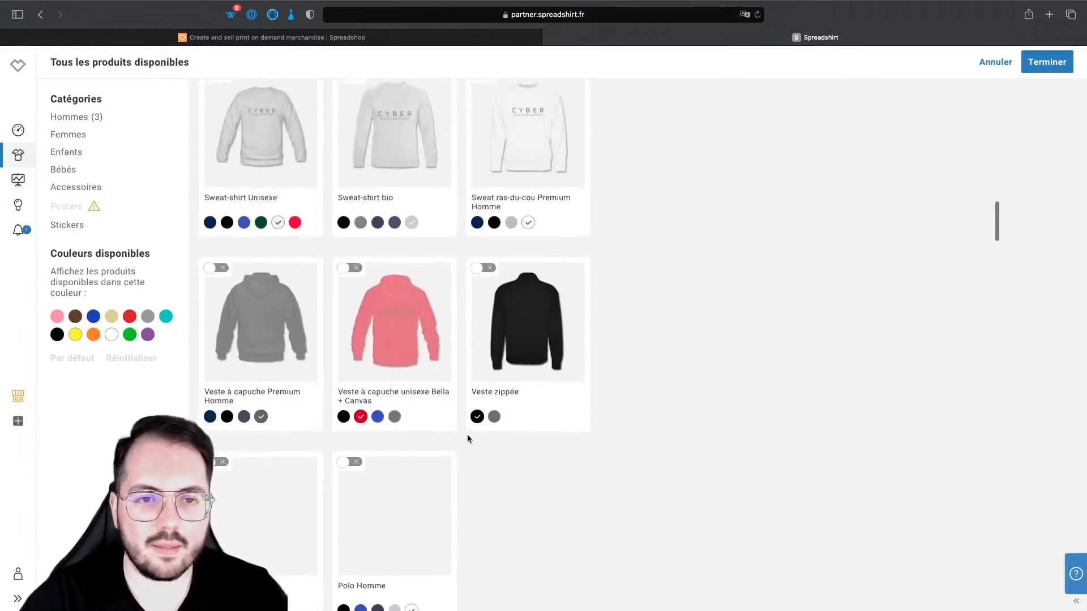
scroll(224, 136, "up", 1)
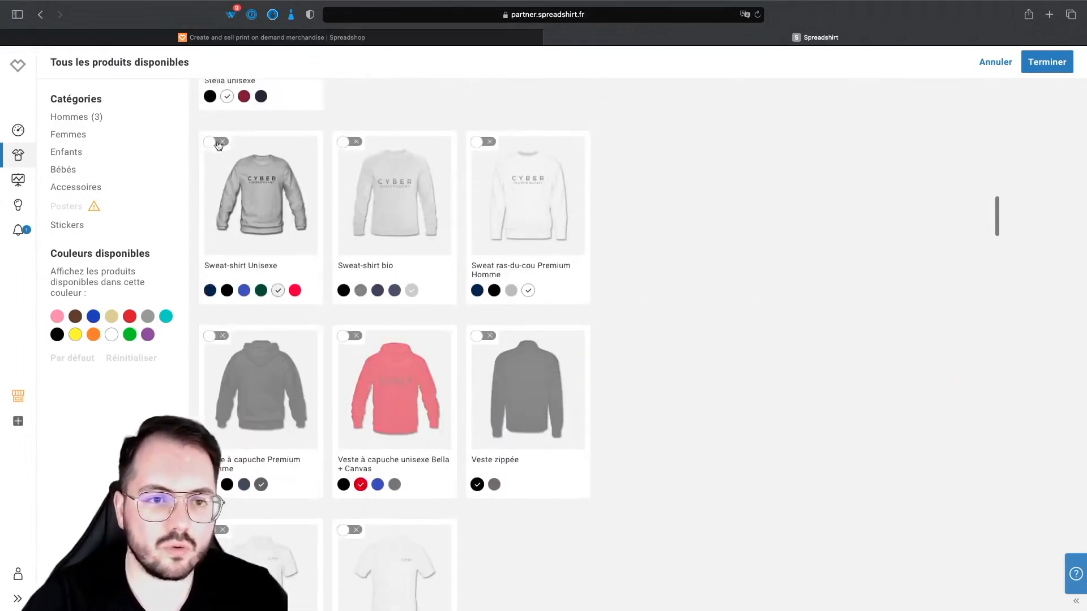
left_click(219, 145)
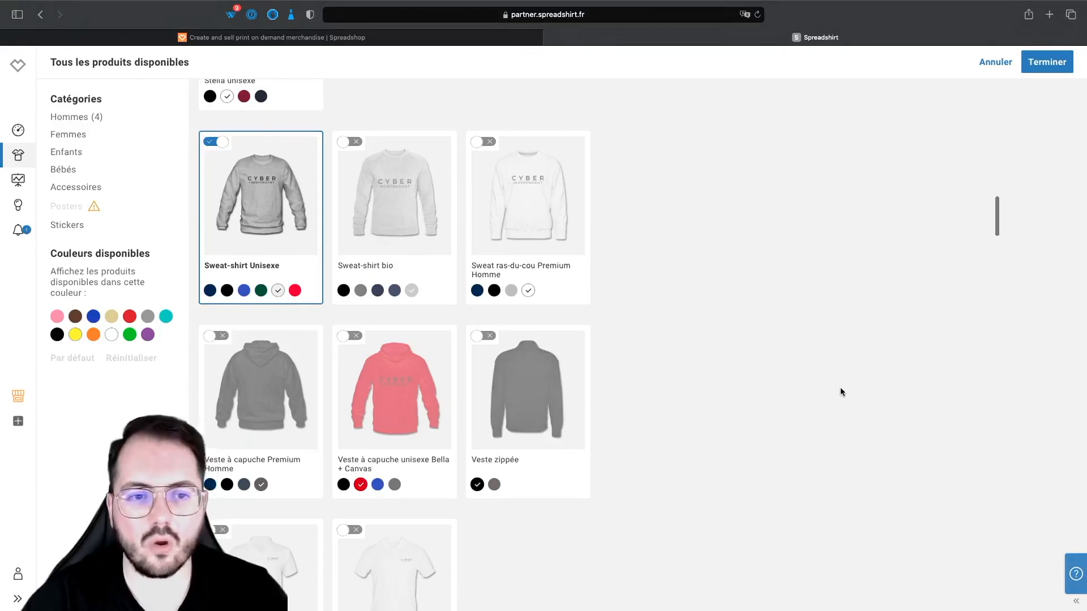
Step: Enable the T-shirt Premium Femme in the women's products for the design
scroll(840, 387, "down", 5)
scroll(838, 389, "up", 2)
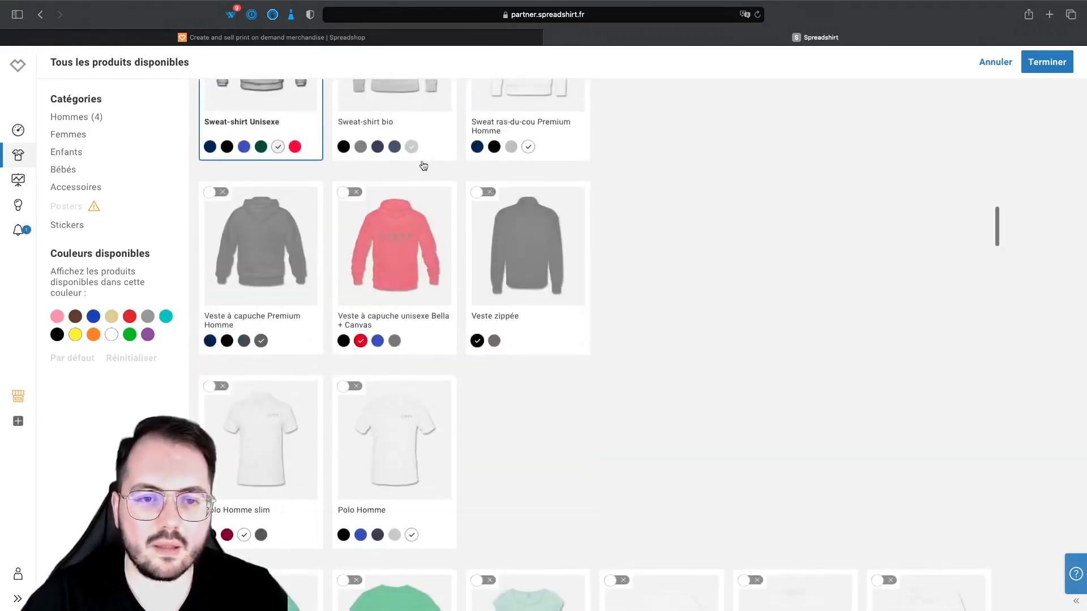
scroll(784, 328, "down", 5)
scroll(783, 327, "down", 1)
left_click(217, 270)
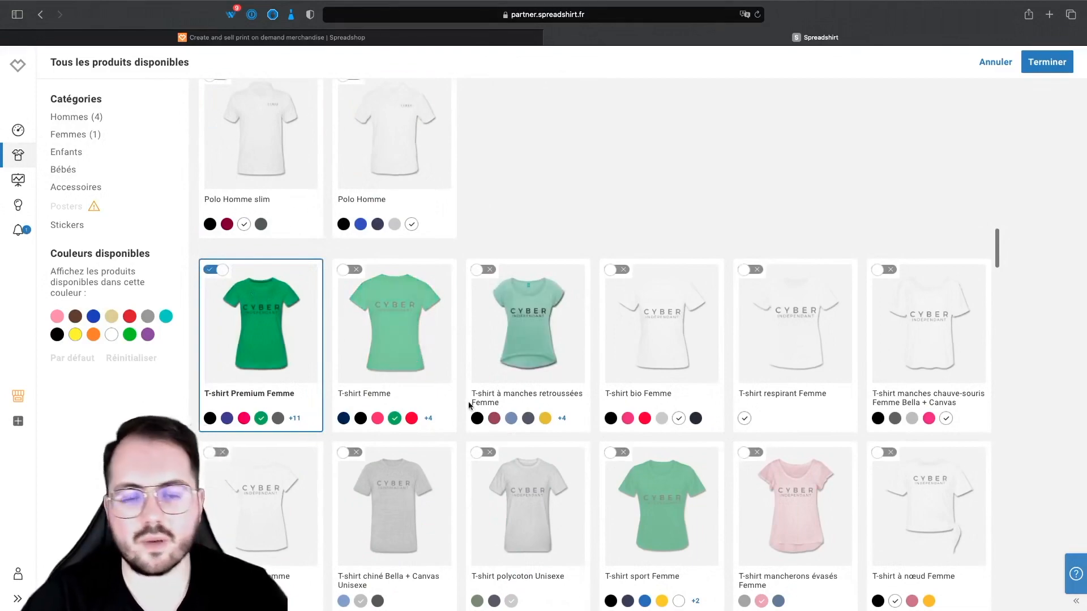
Step: Select all available products for the design and finish the product selection
scroll(481, 400, "down", 7)
scroll(553, 366, "down", 20)
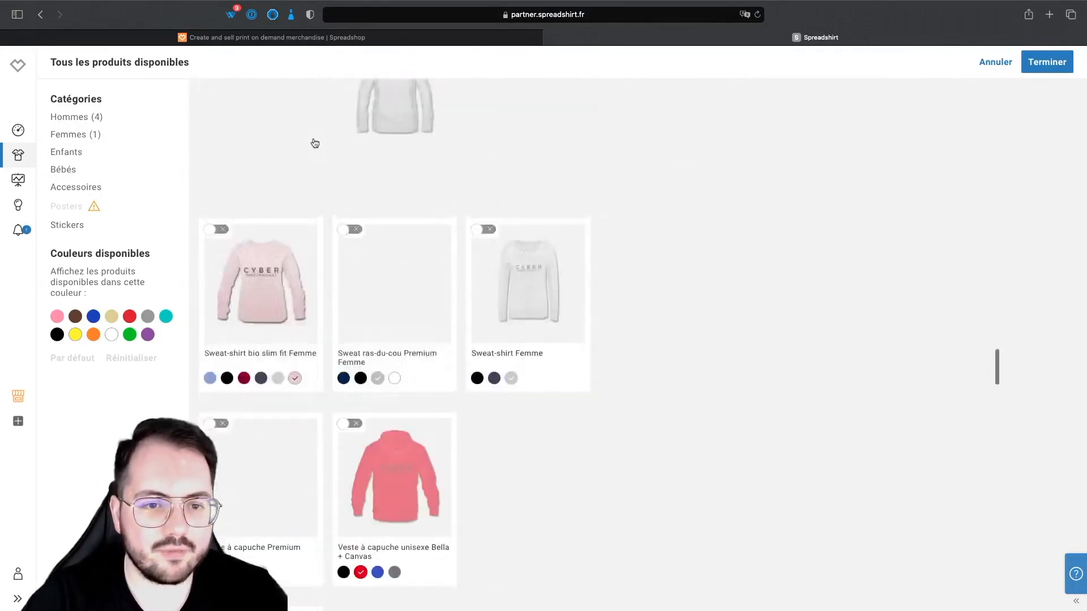
scroll(311, 137, "up", 20)
scroll(317, 147, "up", 10)
left_click(241, 94)
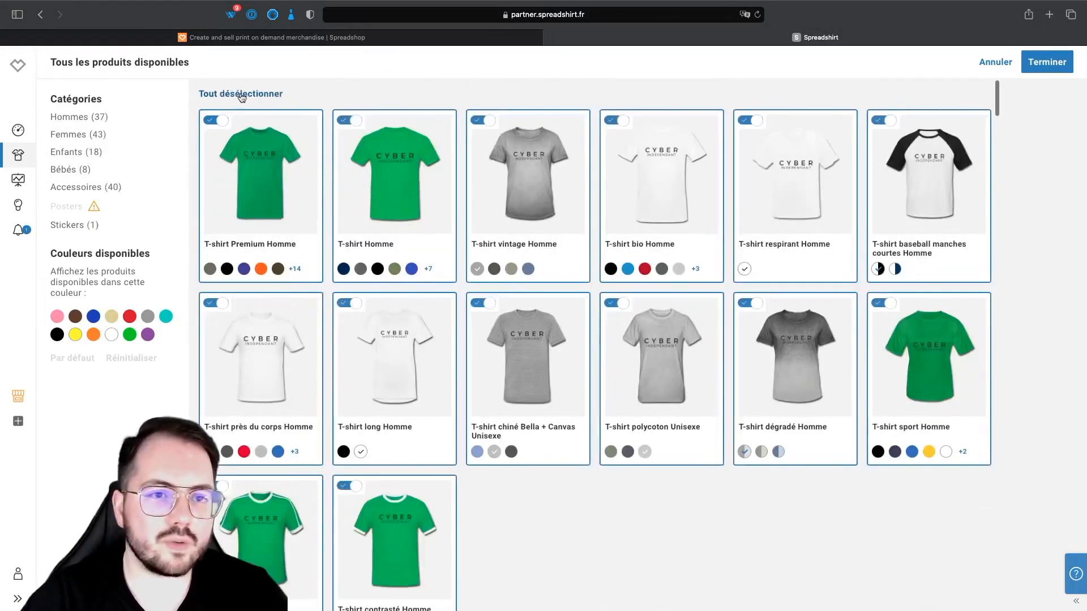
left_click(1047, 62)
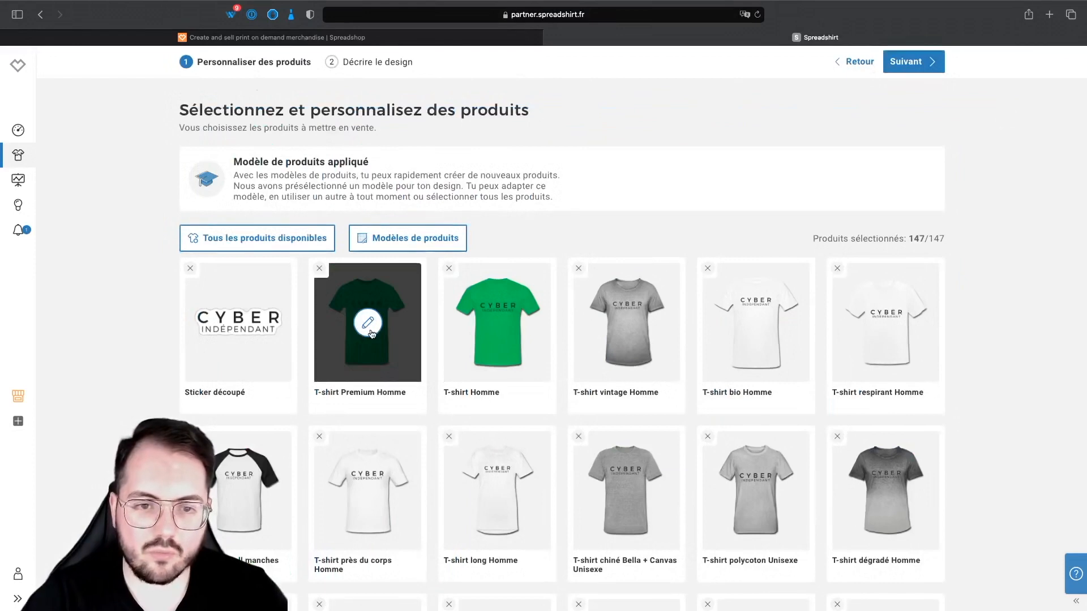
Step: Customize the T-shirt Premium Homme, trying black and then setting white as its default colour
left_click(369, 324)
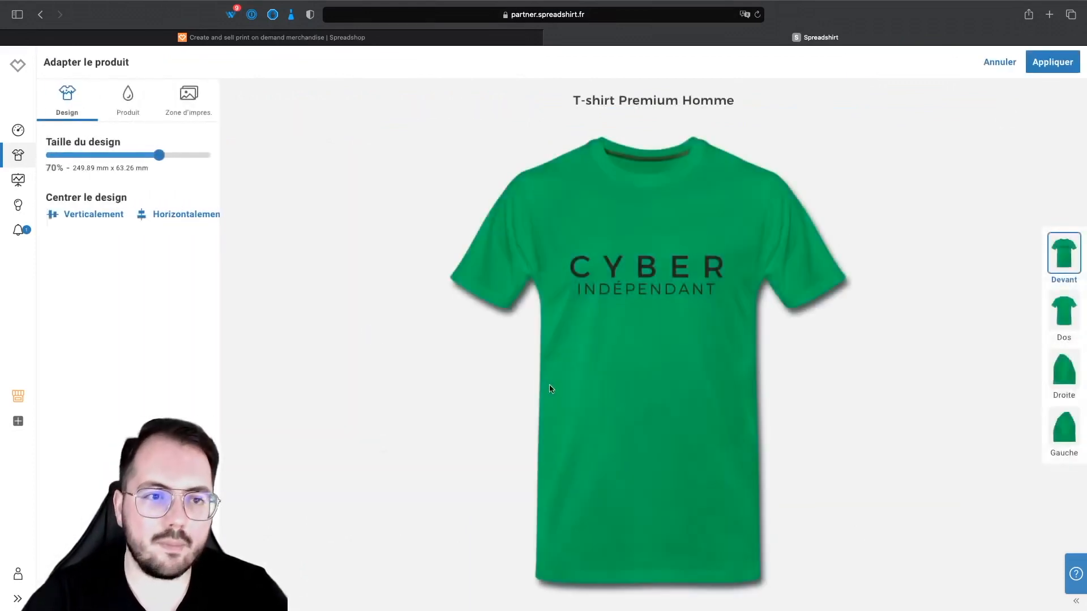
left_click(123, 109)
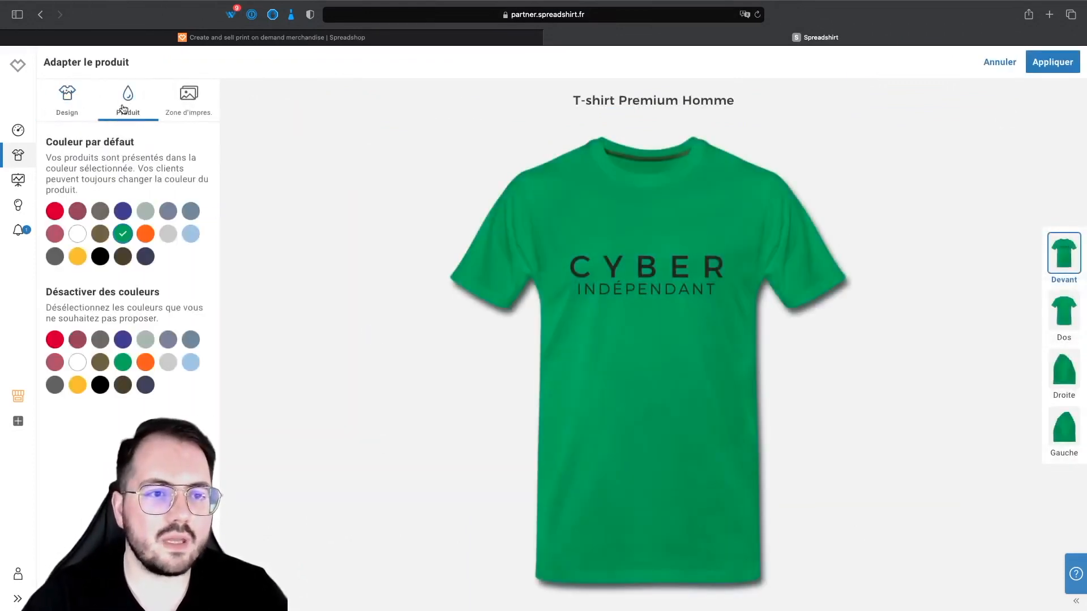
left_click(100, 256)
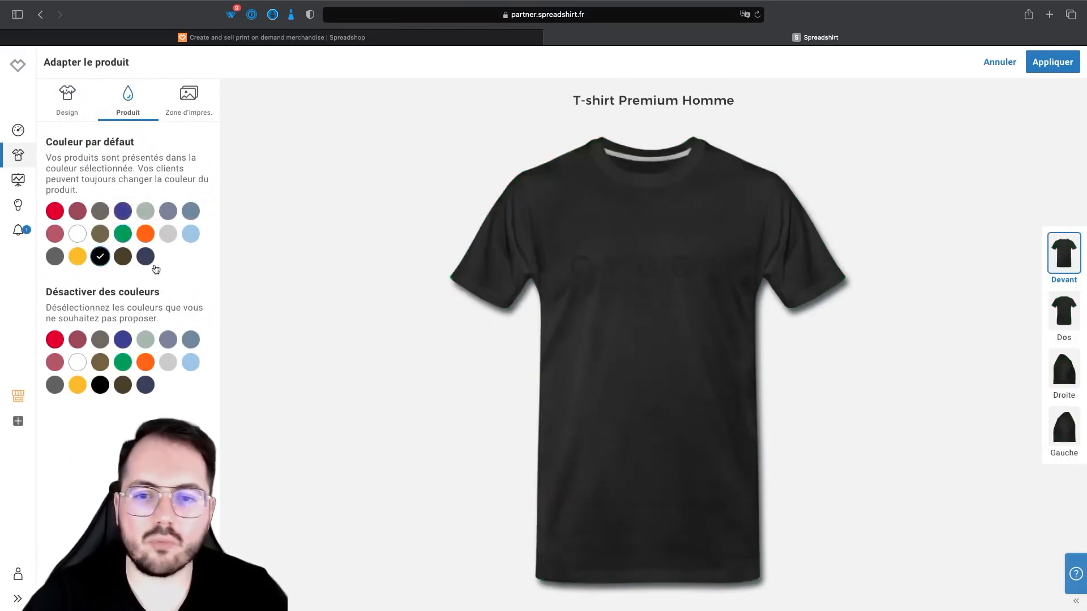
left_click(78, 237)
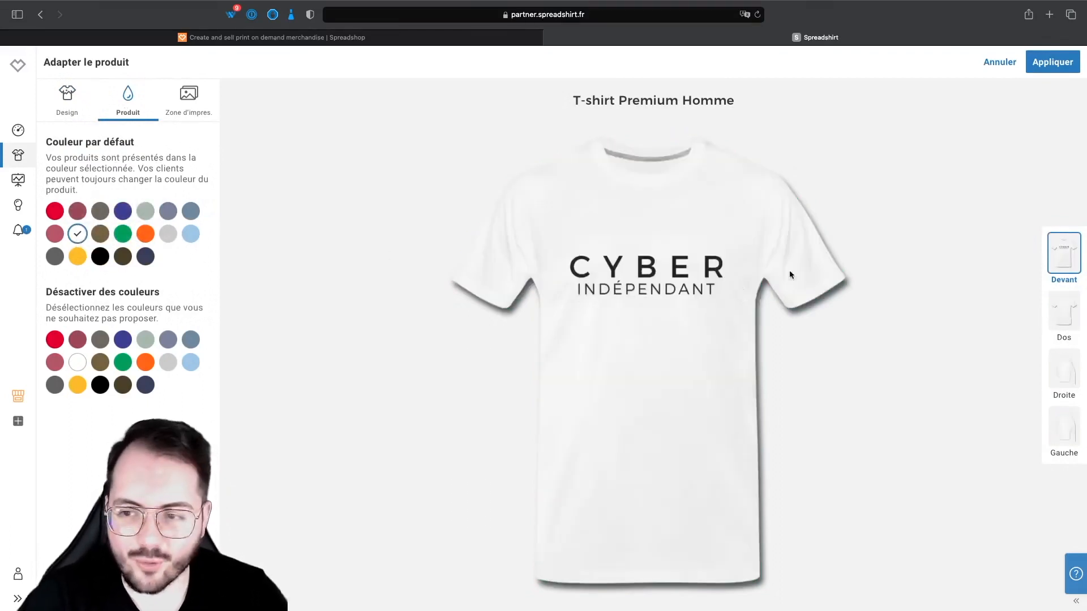
Step: Check the back, right and left sides of the T-shirt Premium Homme, then return to its front
left_click(1056, 327)
left_click(1054, 378)
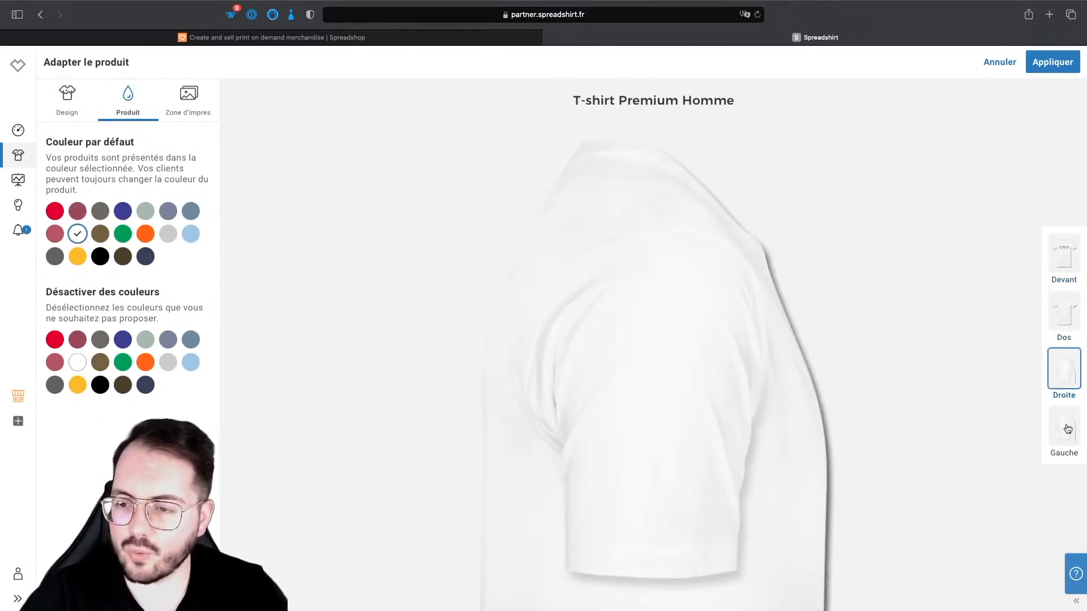
left_click(1067, 428)
left_click(1064, 267)
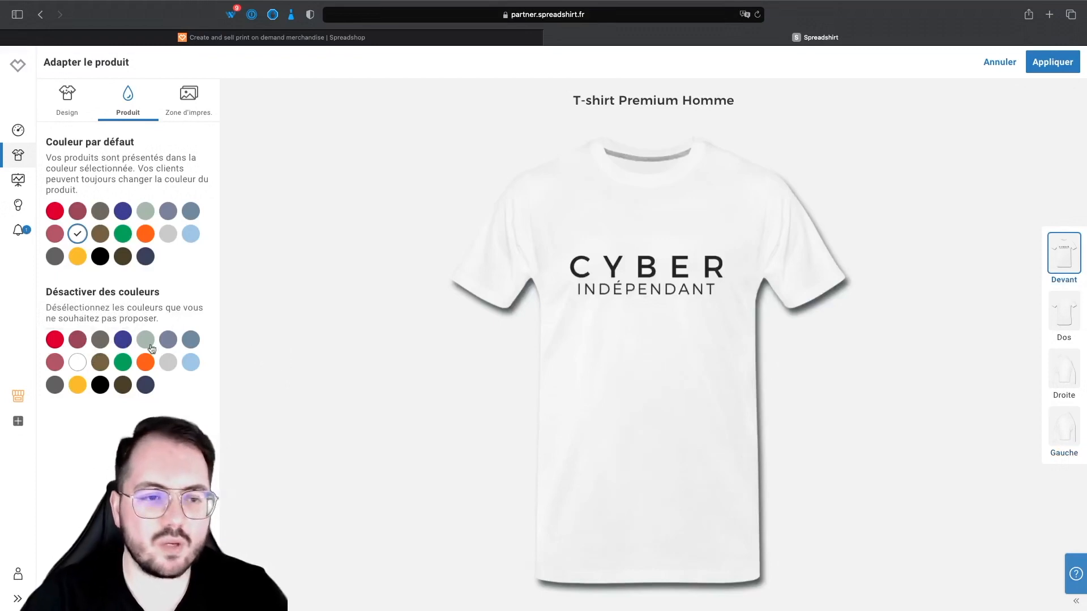
Step: Disable black as an offered colour of the T-shirt Premium Homme, keep red available, and apply the product changes
left_click(55, 340)
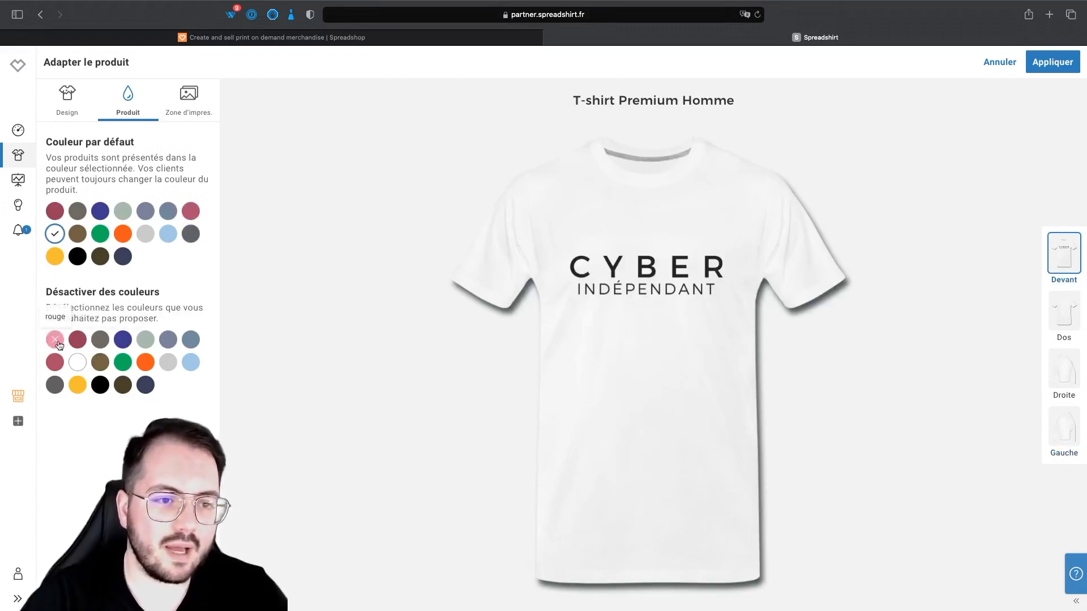
left_click(56, 341)
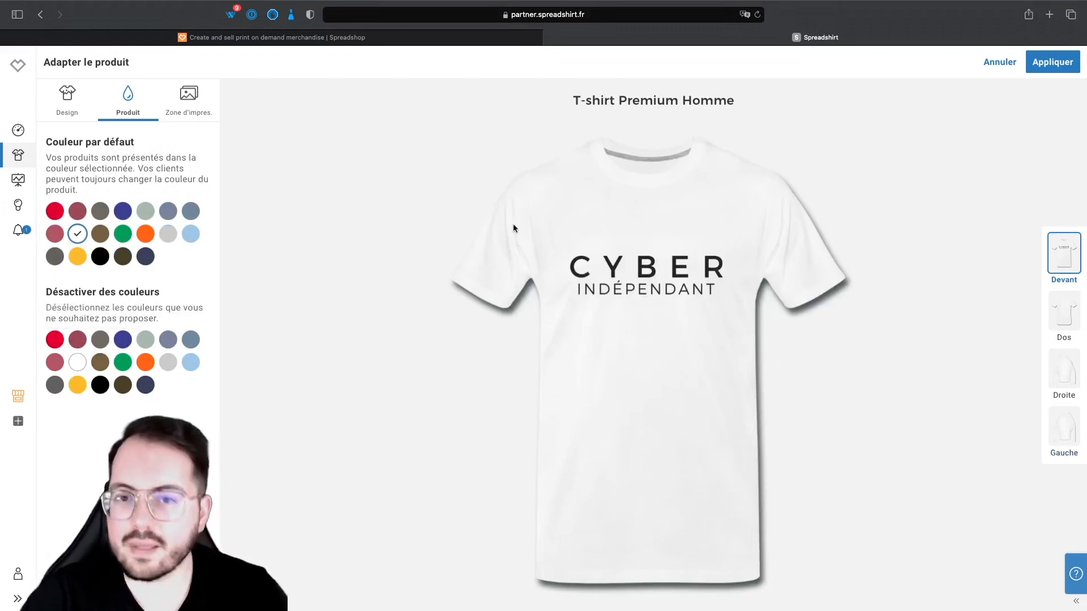
left_click(100, 385)
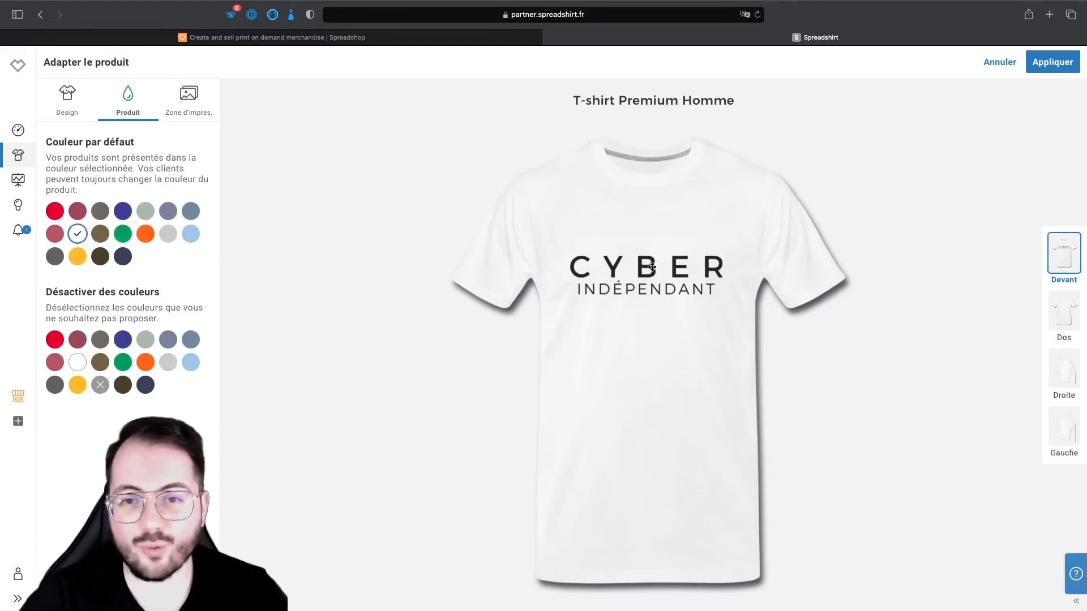
left_click(1052, 62)
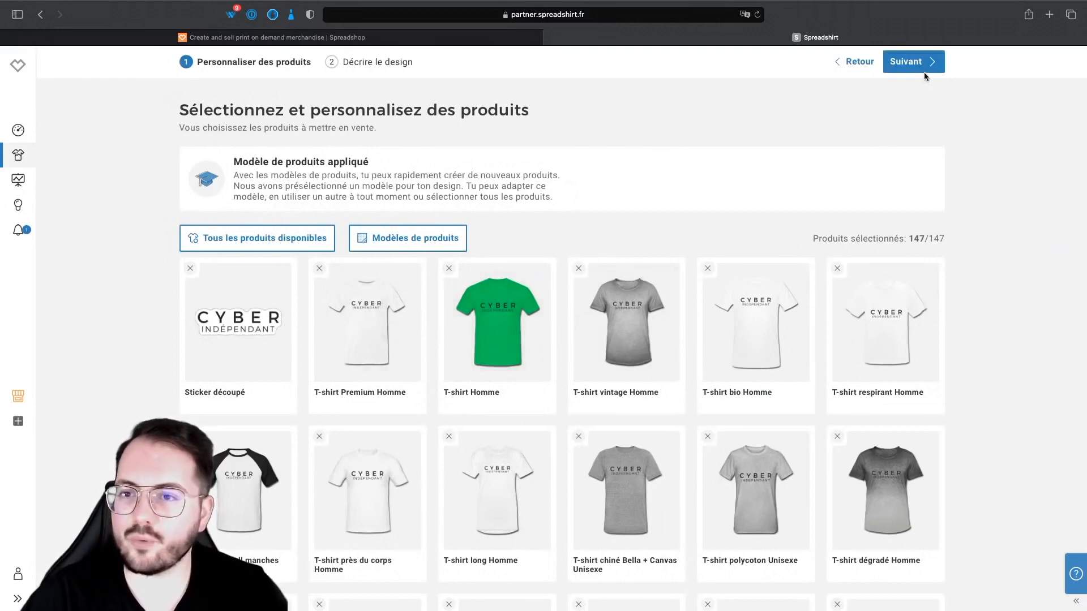
Step: Continue to the design description and shorten the design's name to "Cyber Indépendant"
left_click(898, 69)
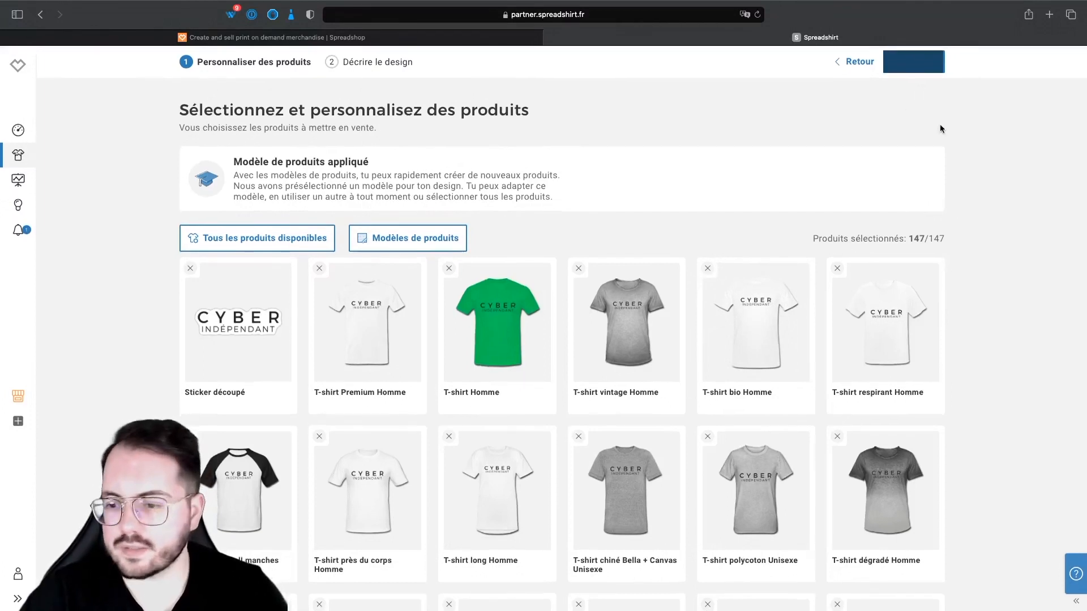
left_click(918, 65)
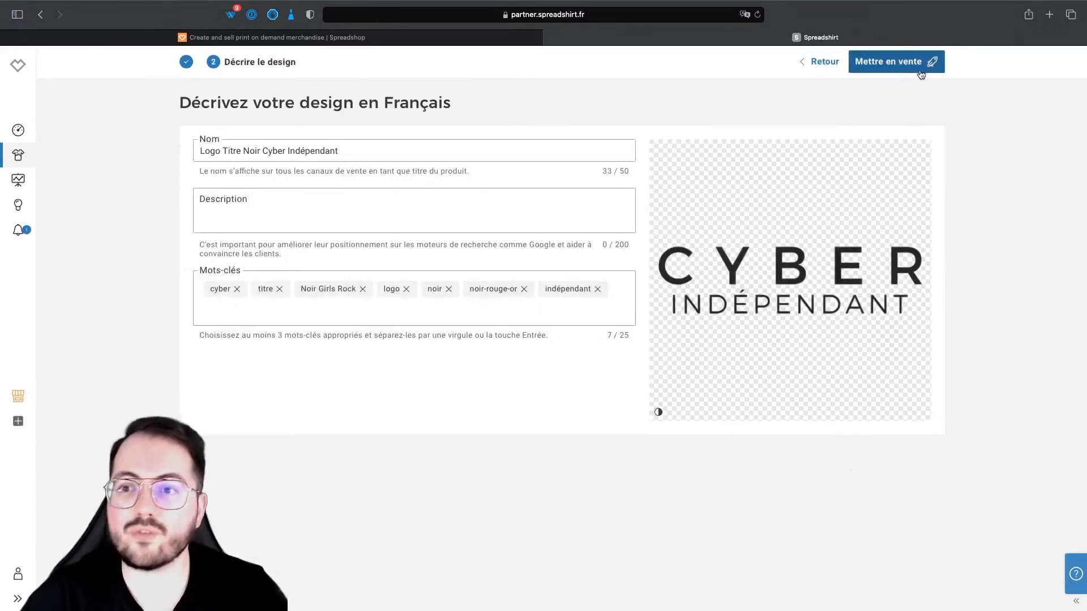
left_click(369, 151)
left_click_drag(369, 151, 223, 152)
left_click(354, 152)
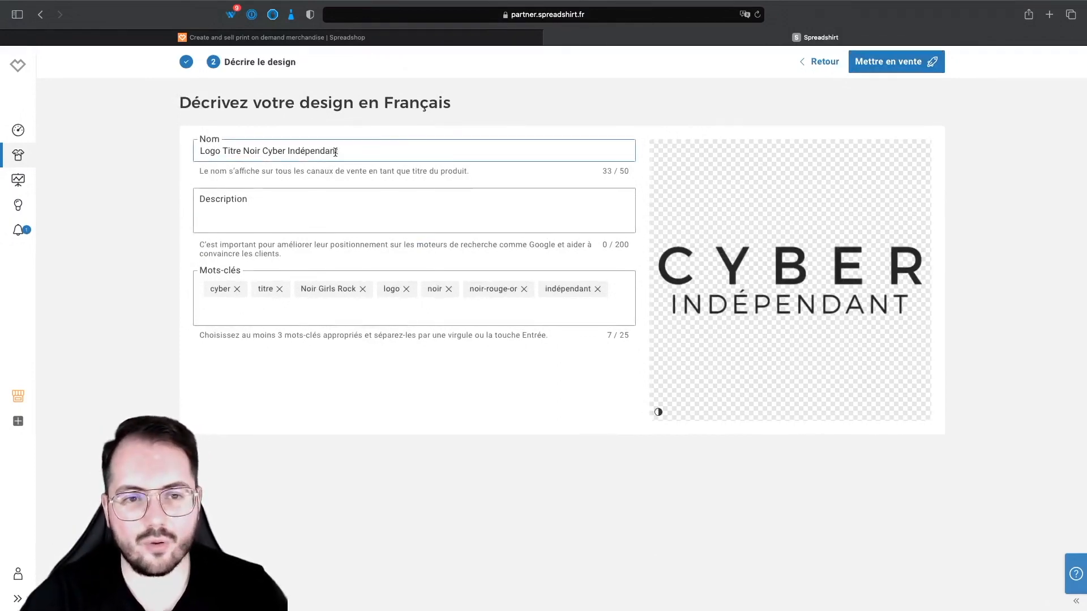
left_click_drag(261, 152, 199, 151)
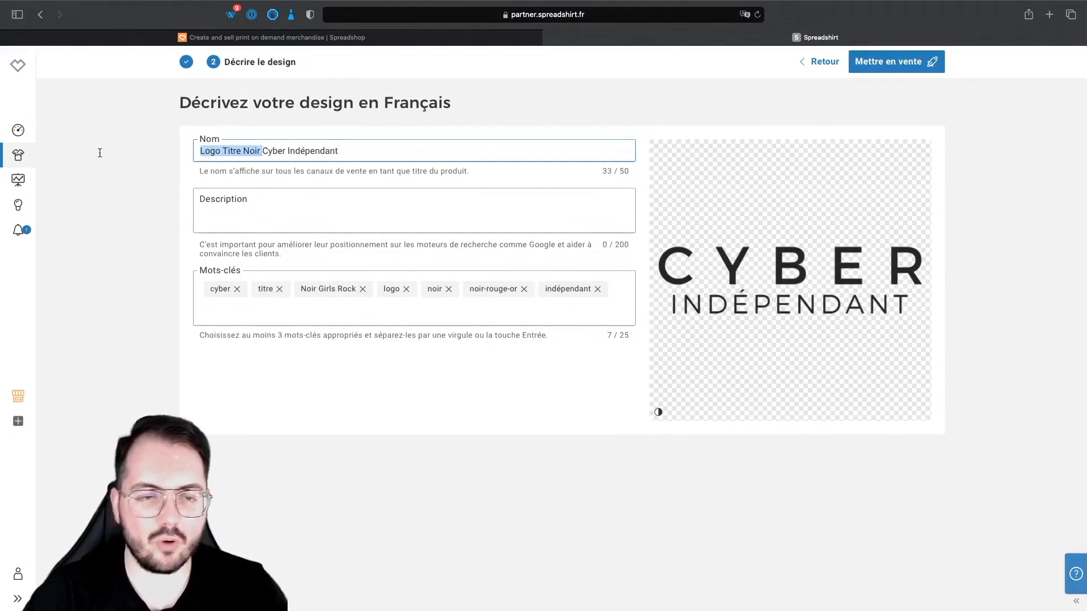
key("BackSpace")
Step: Leave the description empty, put the design on sale, and dismiss the checklist
left_click(263, 206)
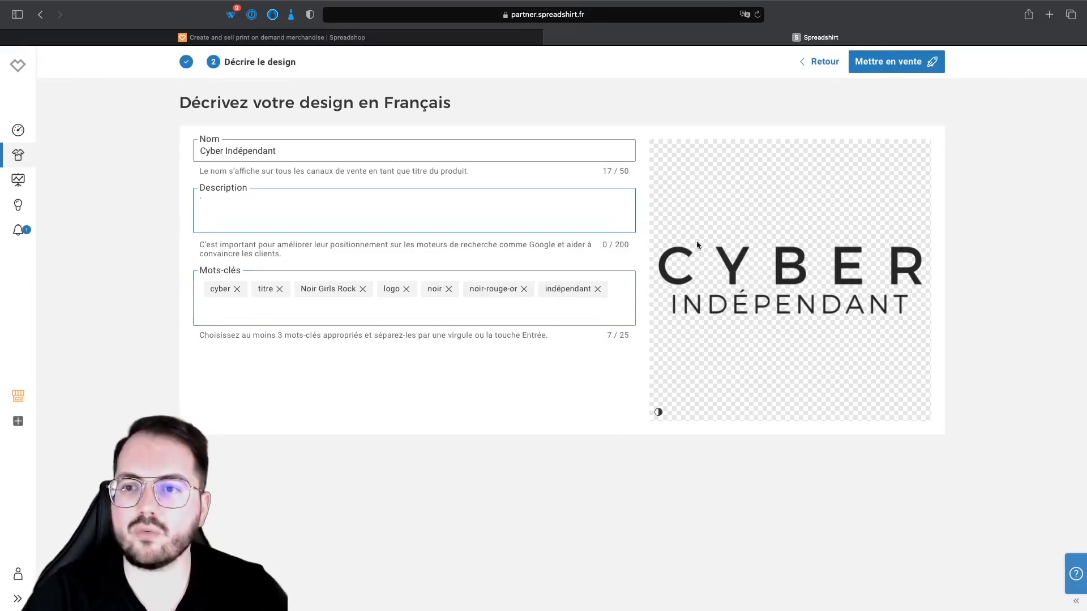
left_click(909, 65)
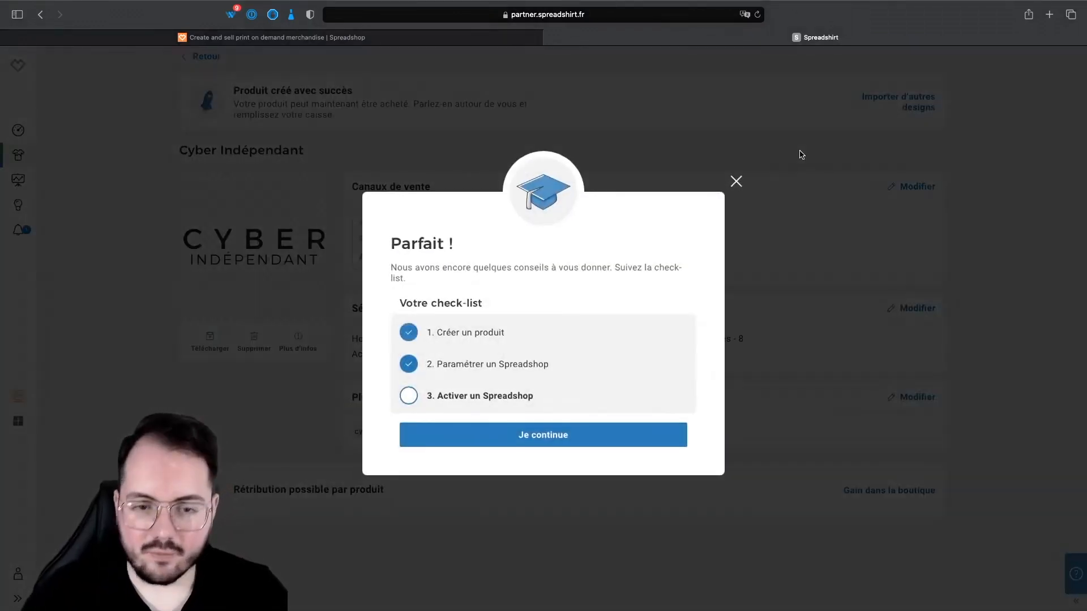
left_click(737, 181)
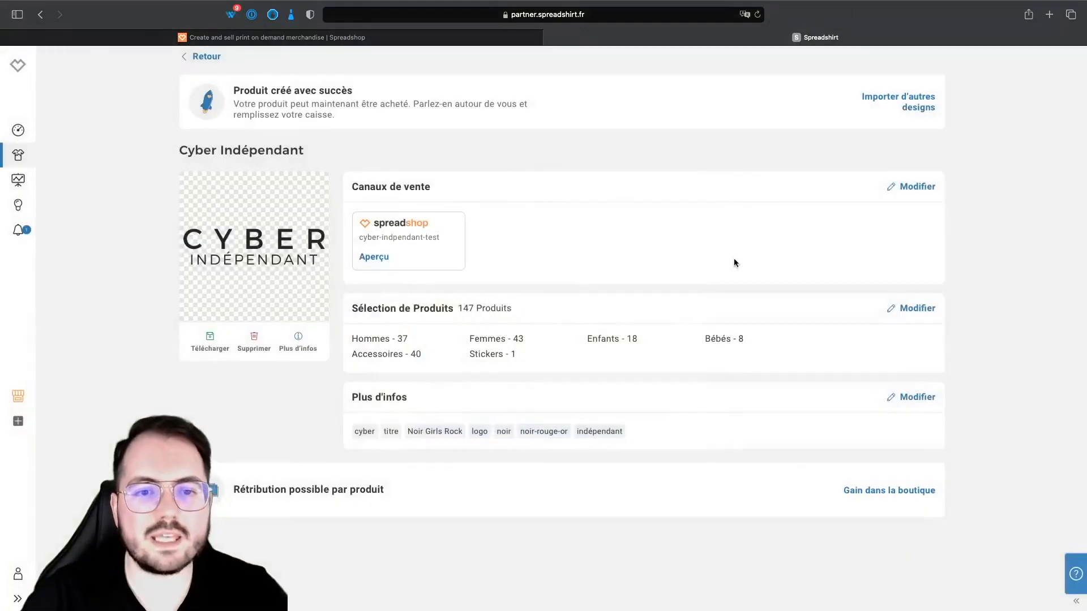
Step: Preview the design in the Spreadshop and examine the T-shirt Premium Homme product page, including price, colours and sizes
left_click(374, 257)
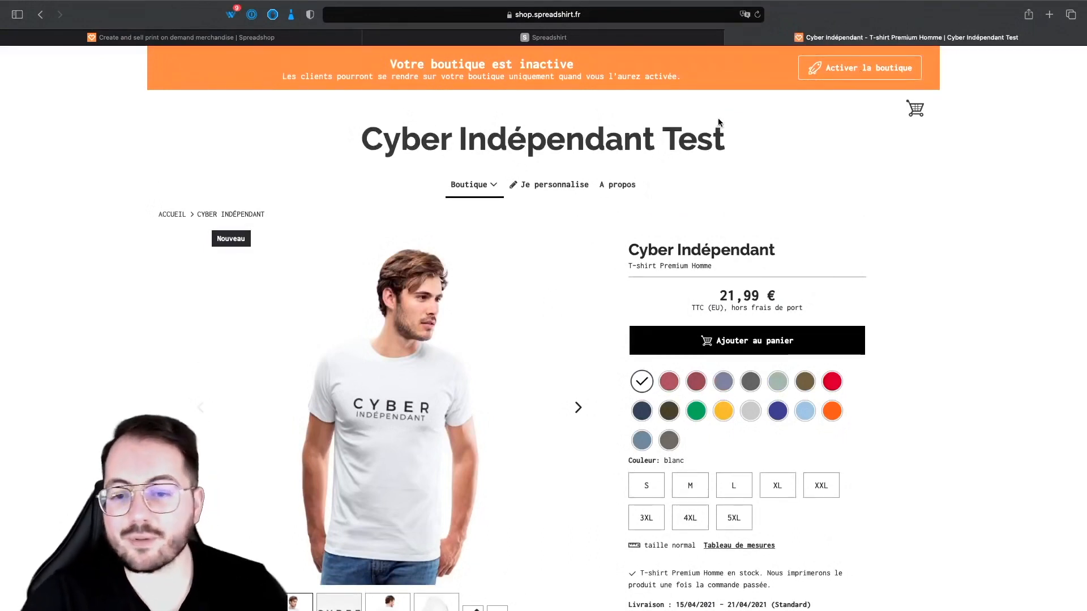
scroll(719, 122, "down", 1)
scroll(717, 123, "up", 1)
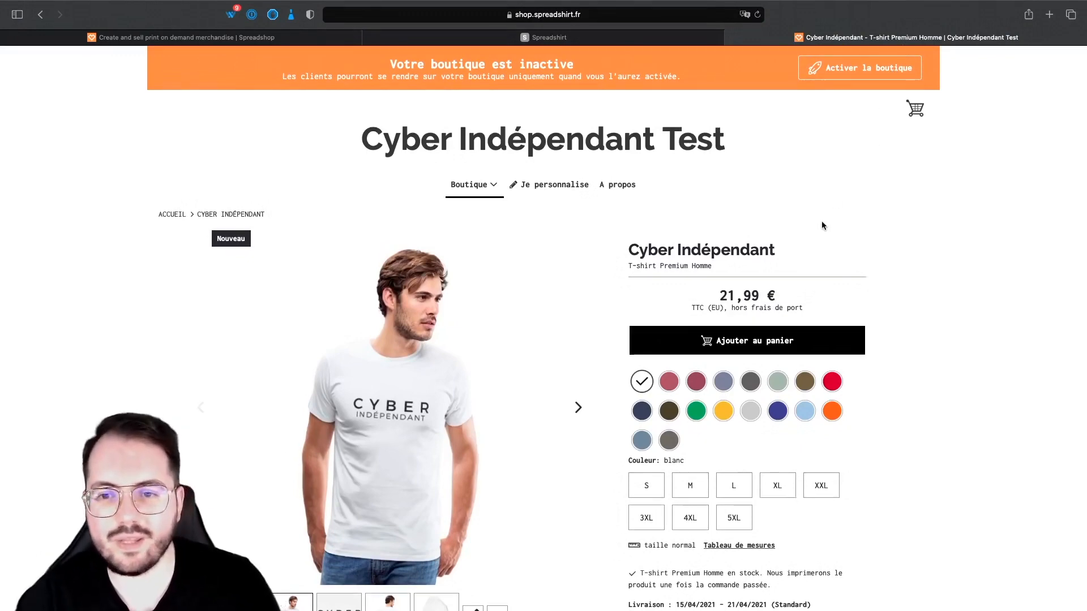
scroll(729, 428, "down", 3)
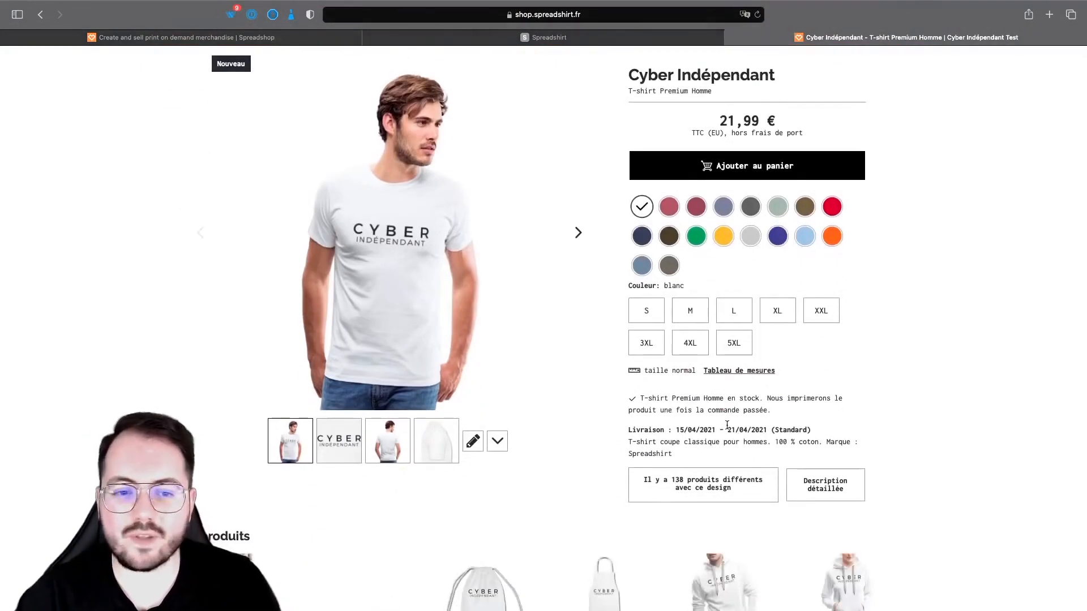
scroll(235, 271, "up", 1)
scroll(530, 326, "up", 2)
scroll(848, 308, "down", 1)
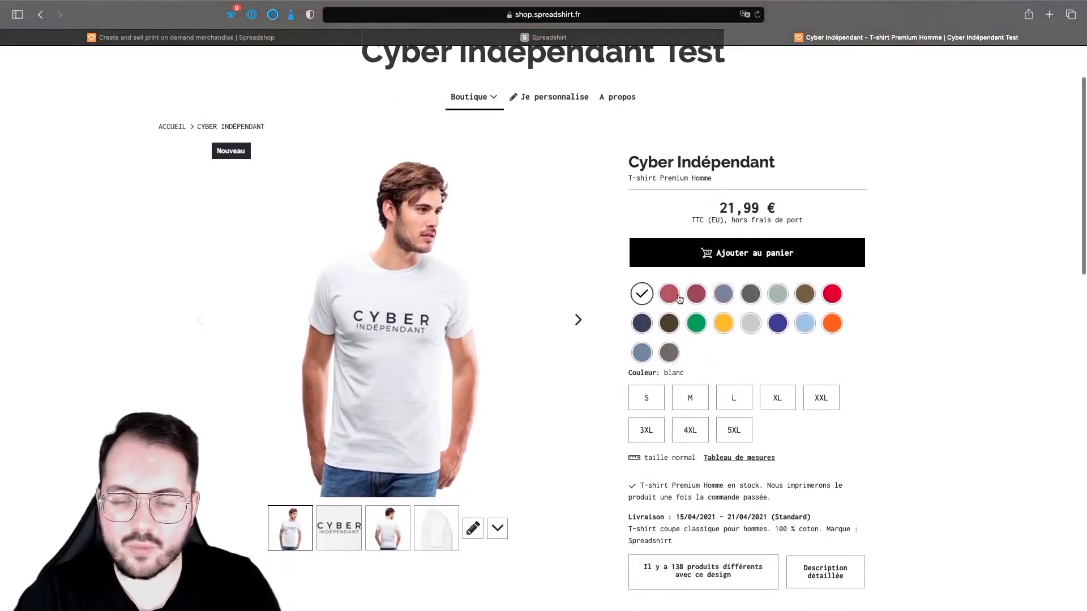
scroll(854, 309, "up", 1)
scroll(735, 328, "down", 1)
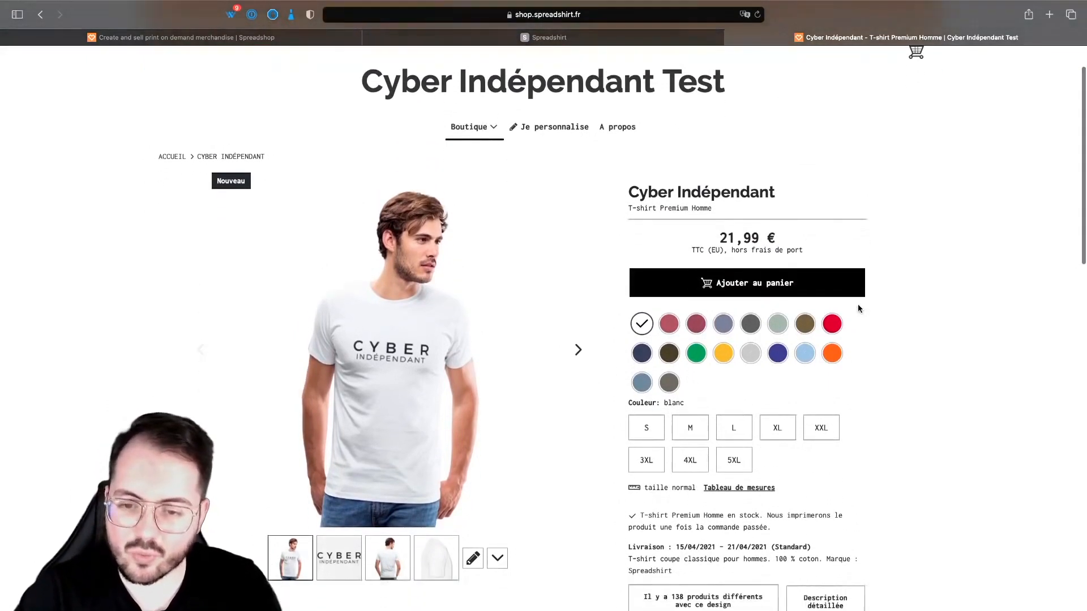
Step: Preview the T-shirt in bordeaux délavé and rouge bordeaux chiné, and choose size L
left_click(669, 321)
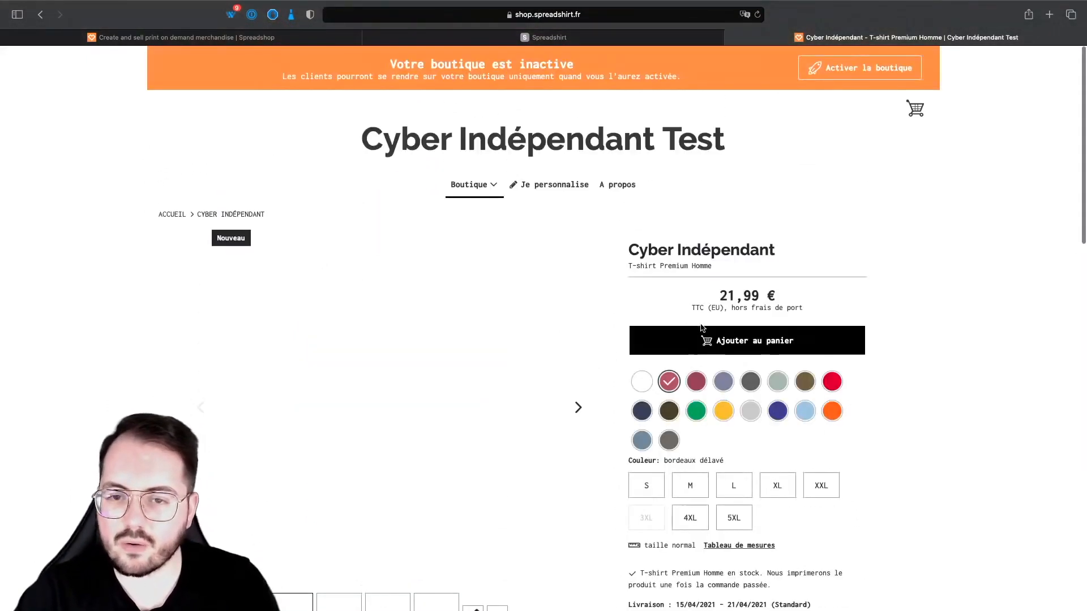
left_click(697, 383)
scroll(713, 376, "down", 3)
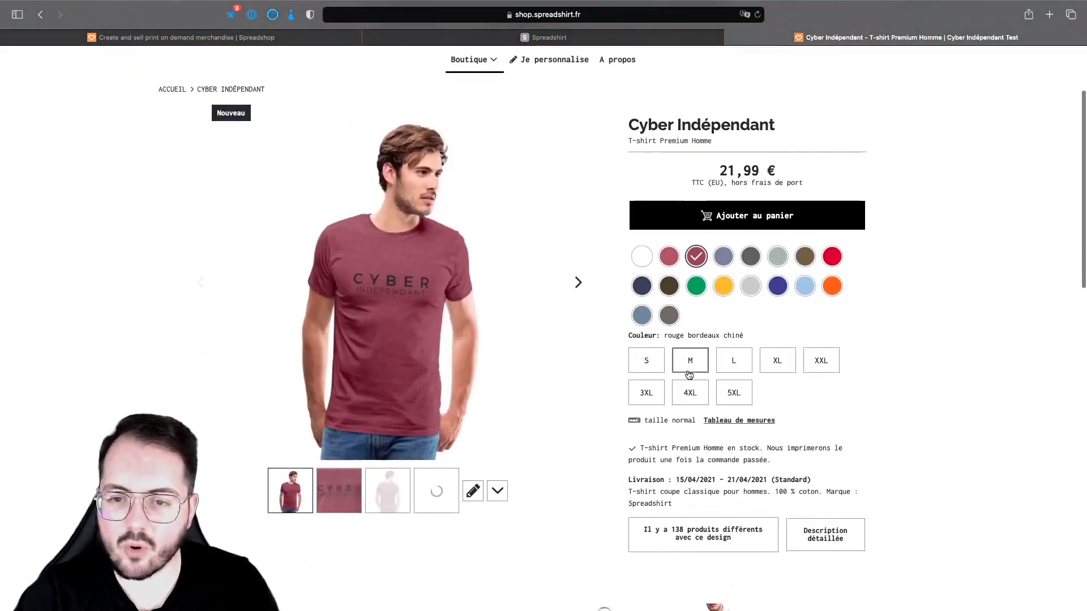
left_click(735, 367)
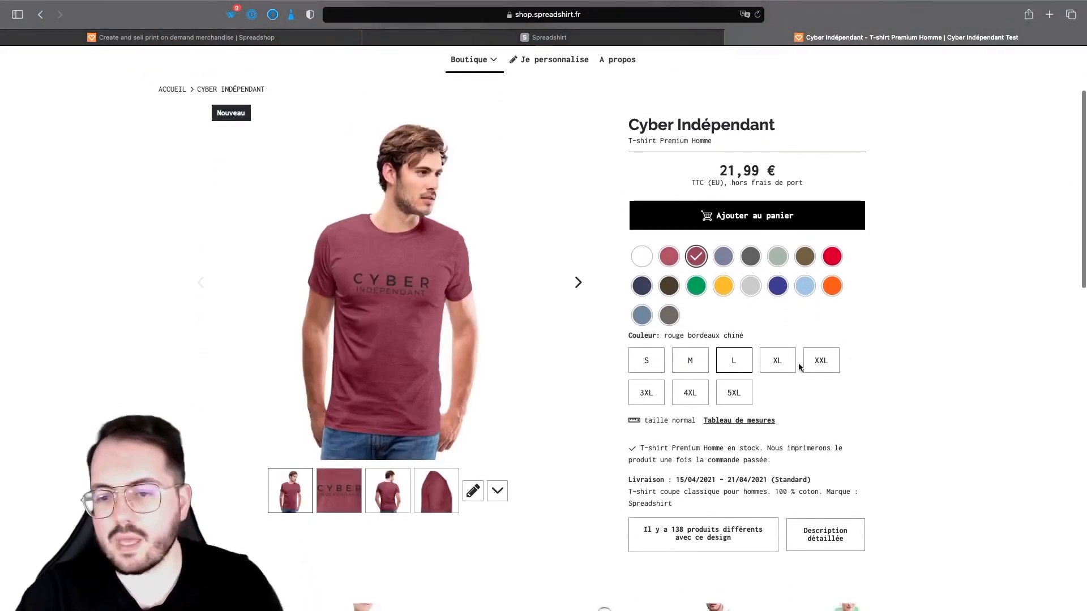
Step: Consult the T-shirt's size chart and detailed product description
scroll(755, 476, "down", 2)
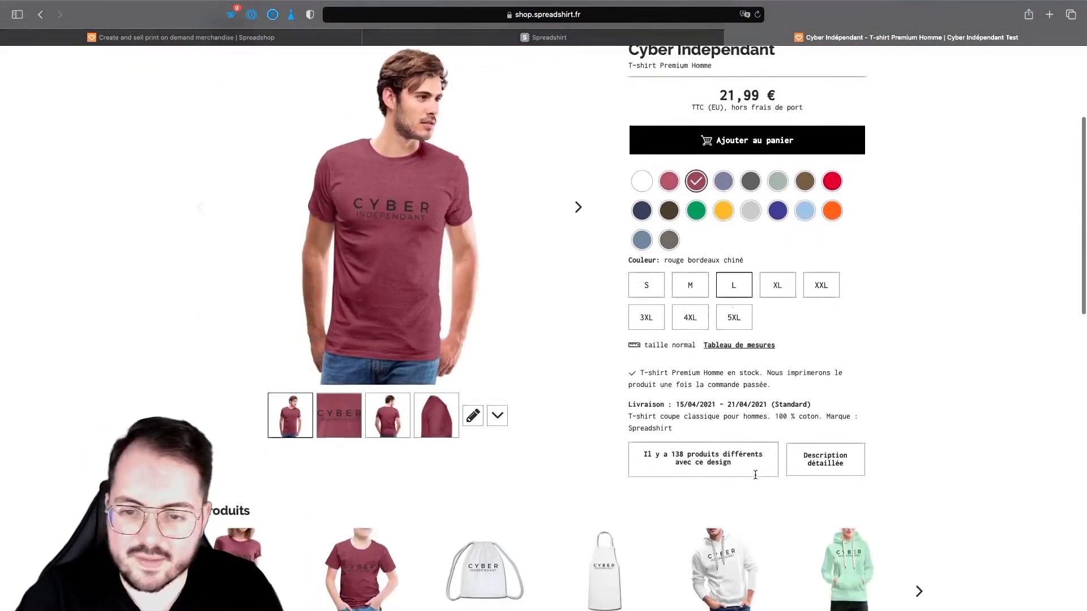
left_click(743, 345)
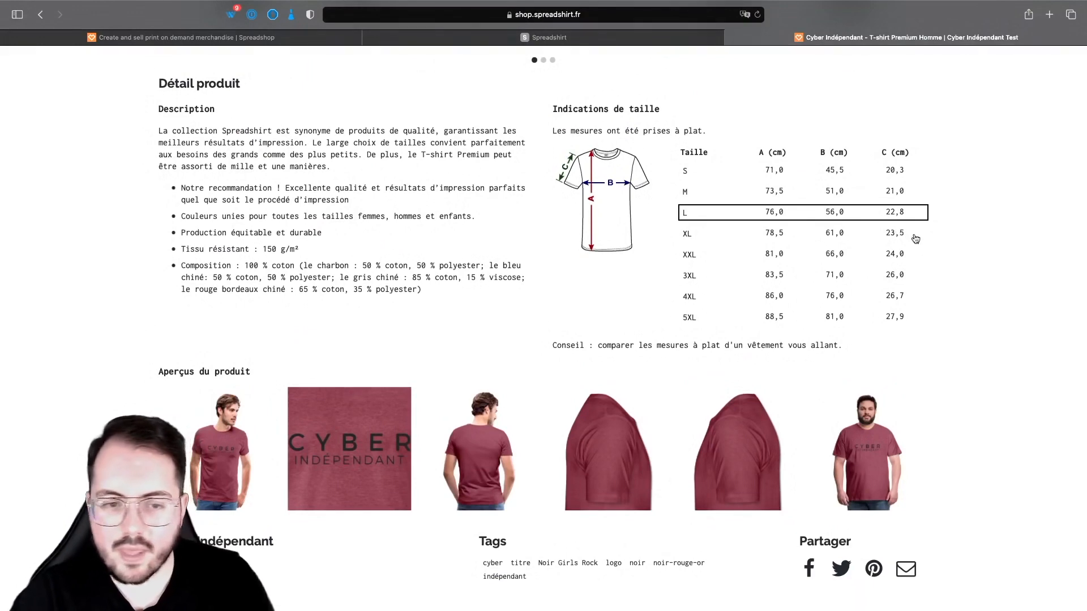
scroll(915, 238, "up", 5)
scroll(616, 253, "up", 3)
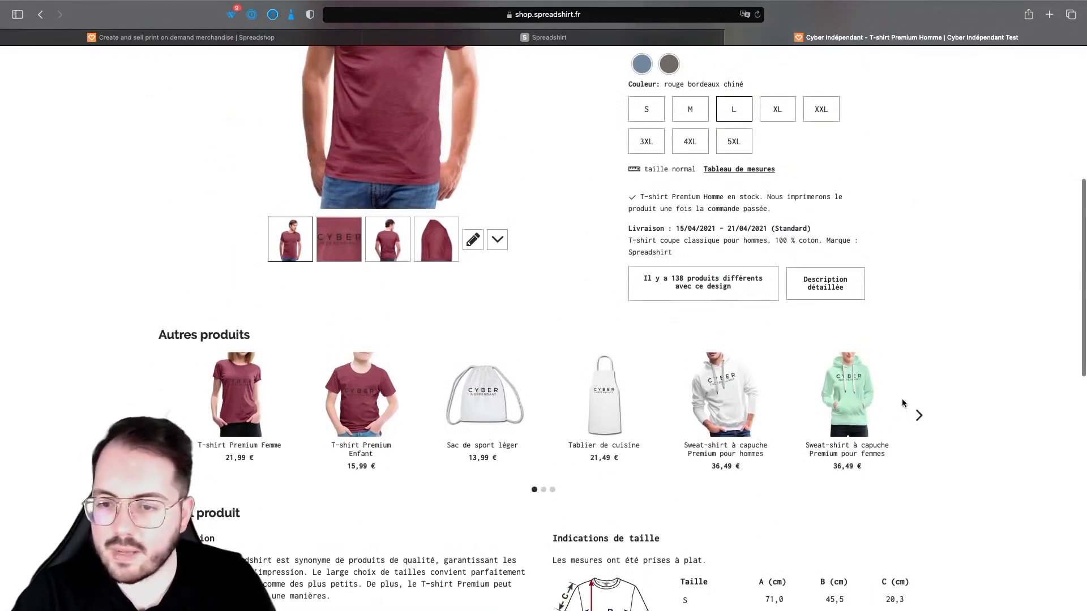
Step: Browse the other suggested products, then show all products carrying this design and look through them
left_click(927, 418)
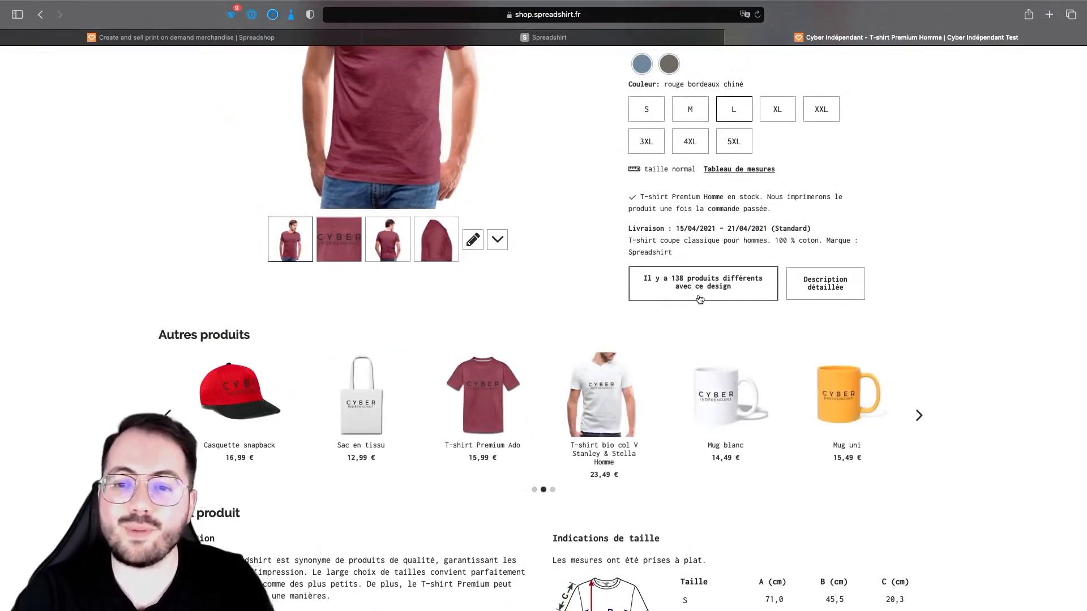
left_click(700, 300)
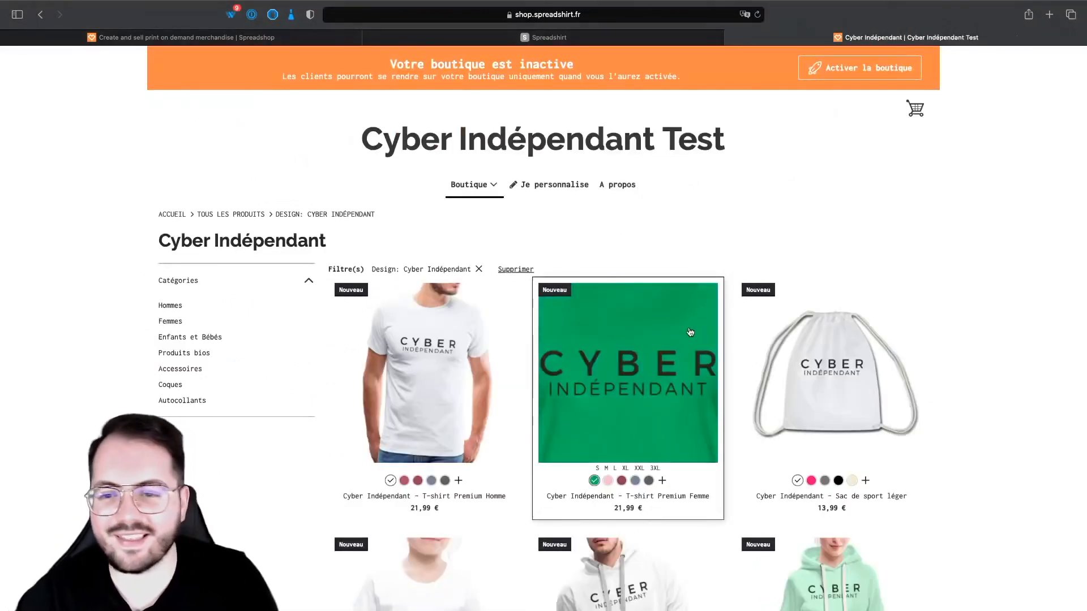
scroll(1021, 351, "down", 5)
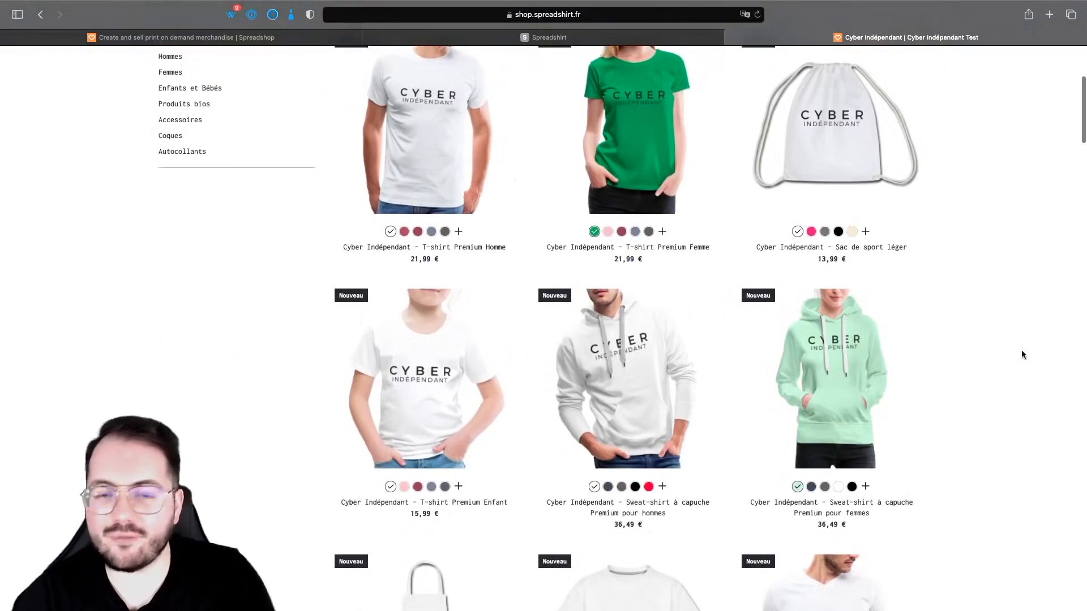
scroll(1022, 348, "down", 6)
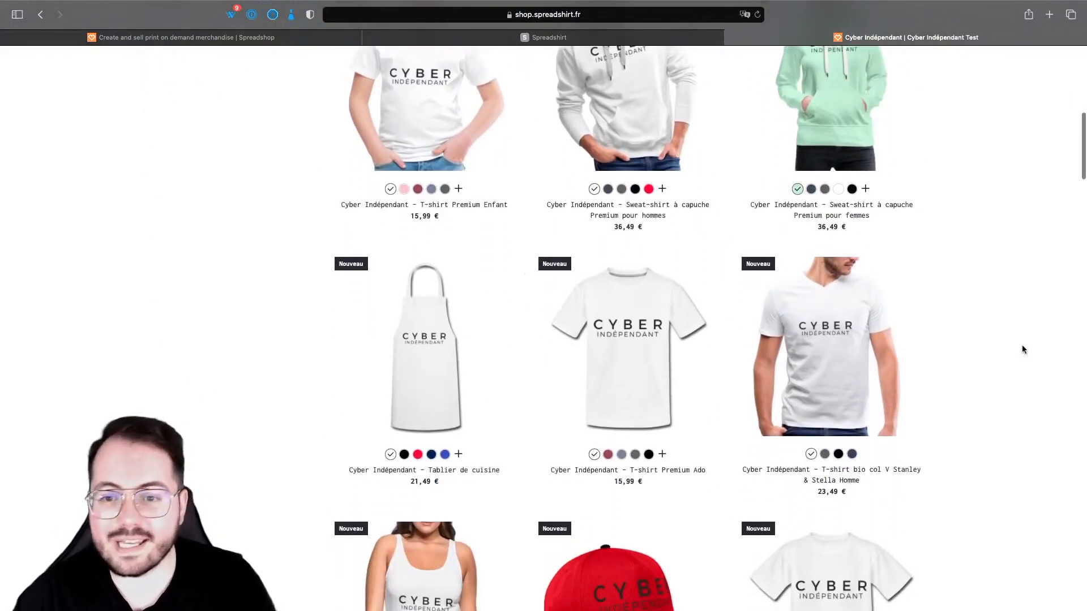
Step: Look through the rest of the Cyber Indépendant design's product range, examining the product types, colour options and prices
scroll(1021, 348, "down", 5)
scroll(1020, 342, "down", 3)
scroll(1019, 341, "down", 3)
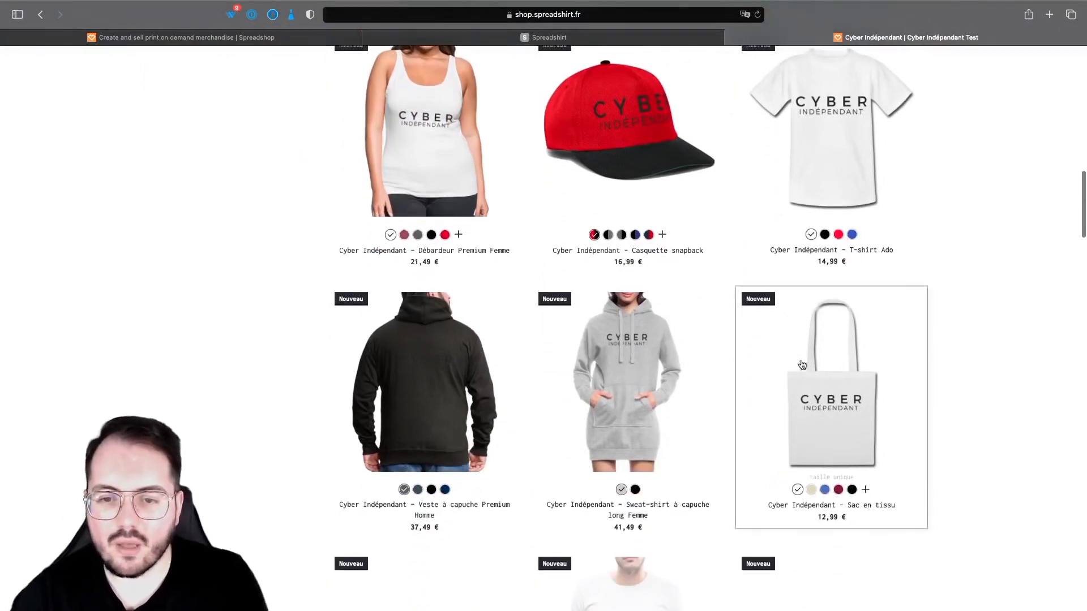
scroll(898, 359, "down", 4)
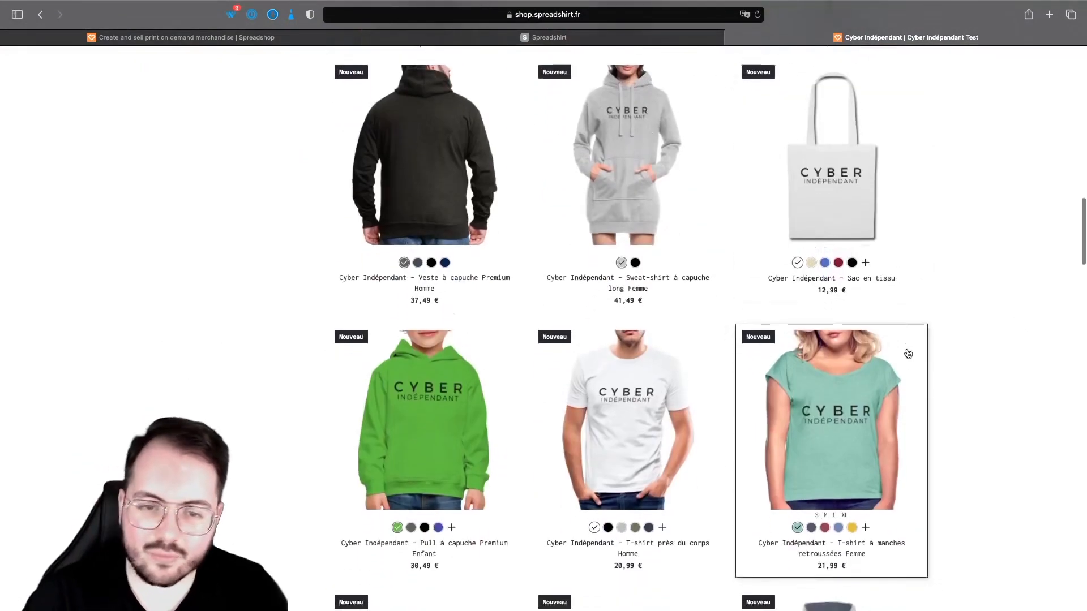
scroll(908, 354, "down", 10)
scroll(998, 364, "up", 3)
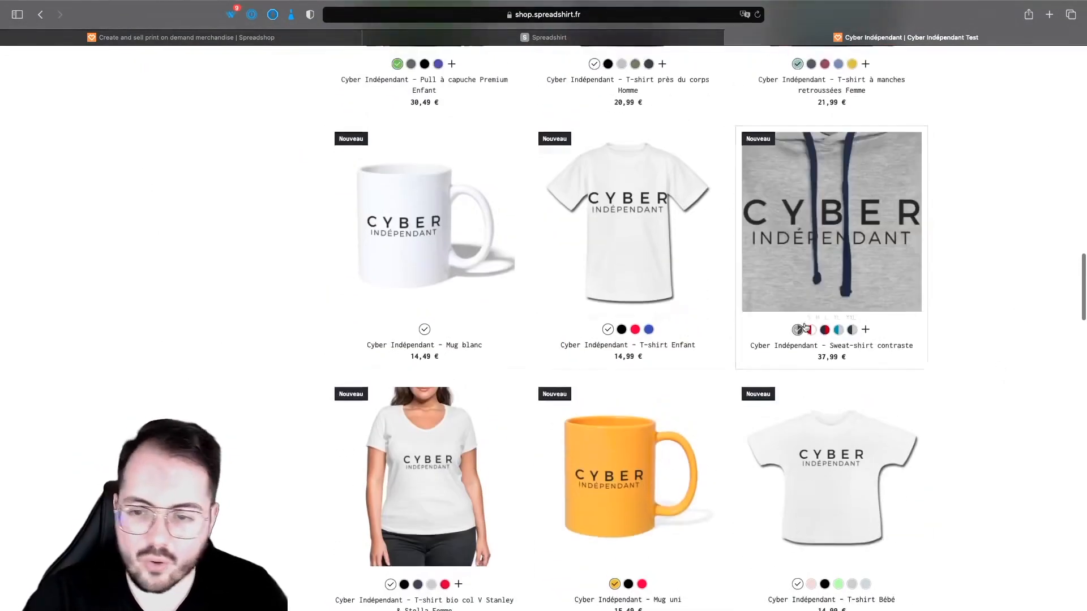
scroll(642, 444, "down", 1)
scroll(644, 444, "down", 1)
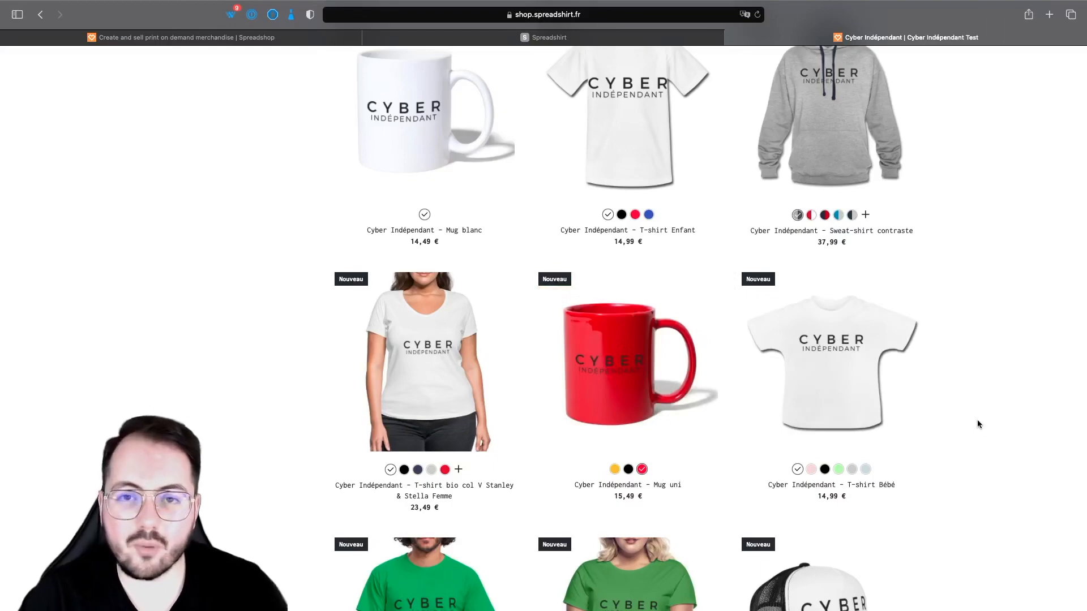
scroll(973, 420, "down", 6)
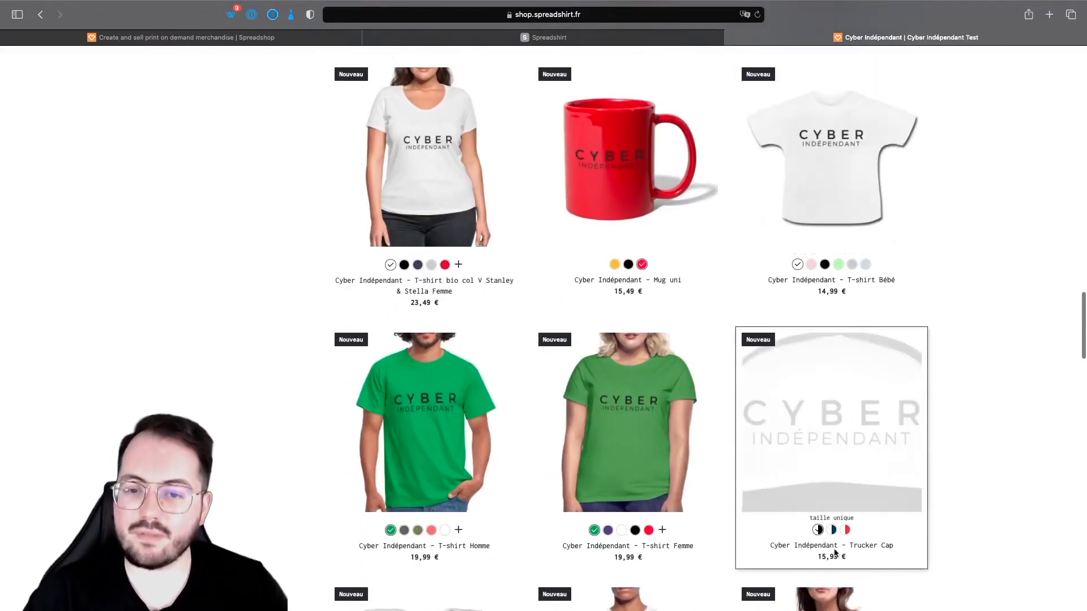
scroll(849, 440, "down", 5)
scroll(850, 441, "down", 4)
scroll(909, 381, "down", 12)
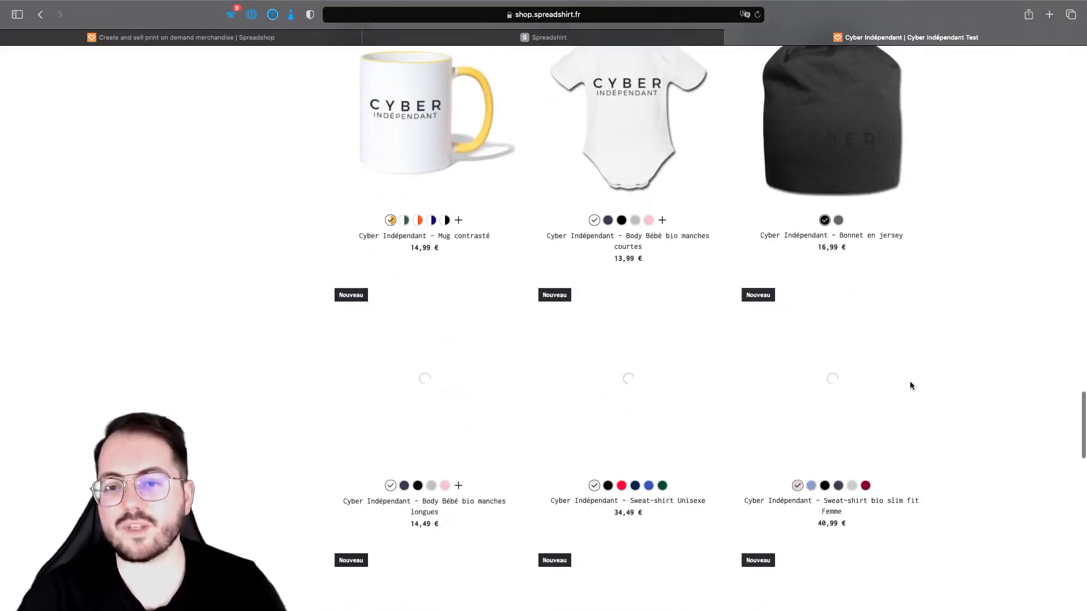
scroll(911, 387, "up", 5)
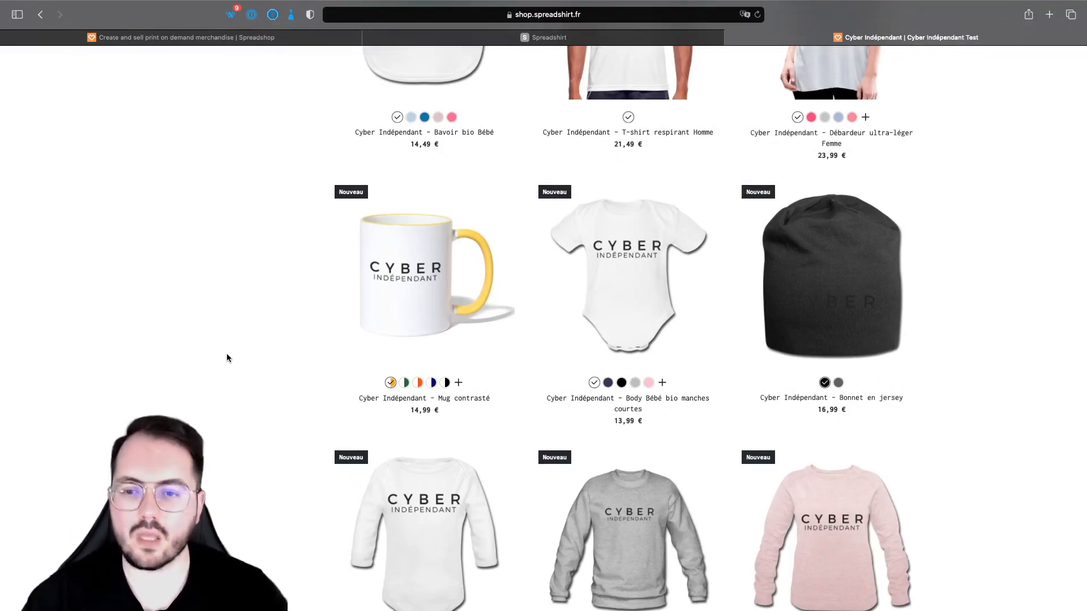
scroll(227, 355, "down", 10)
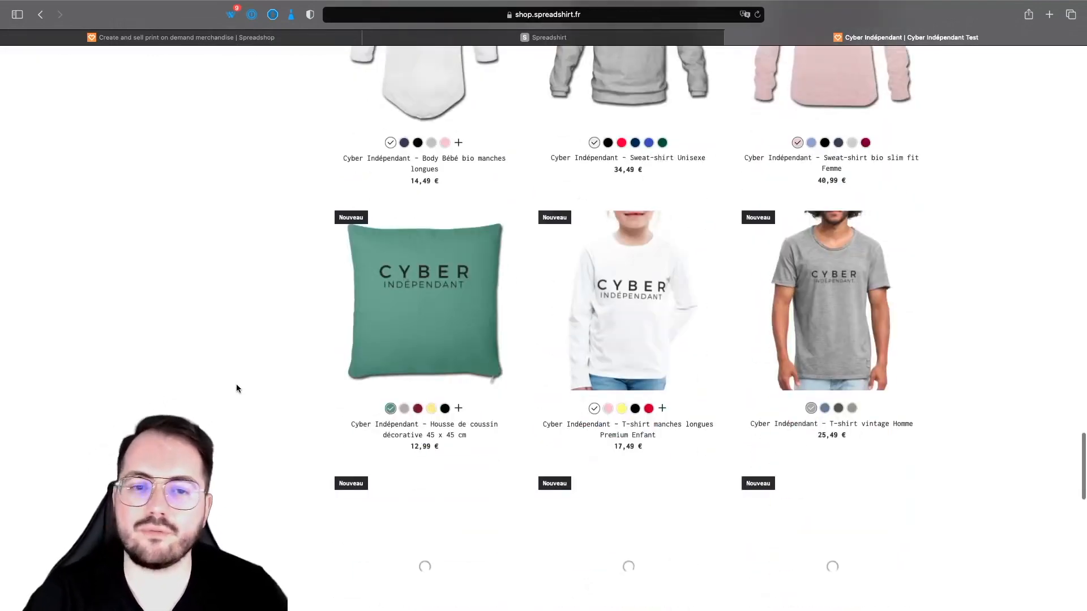
scroll(232, 396, "down", 10)
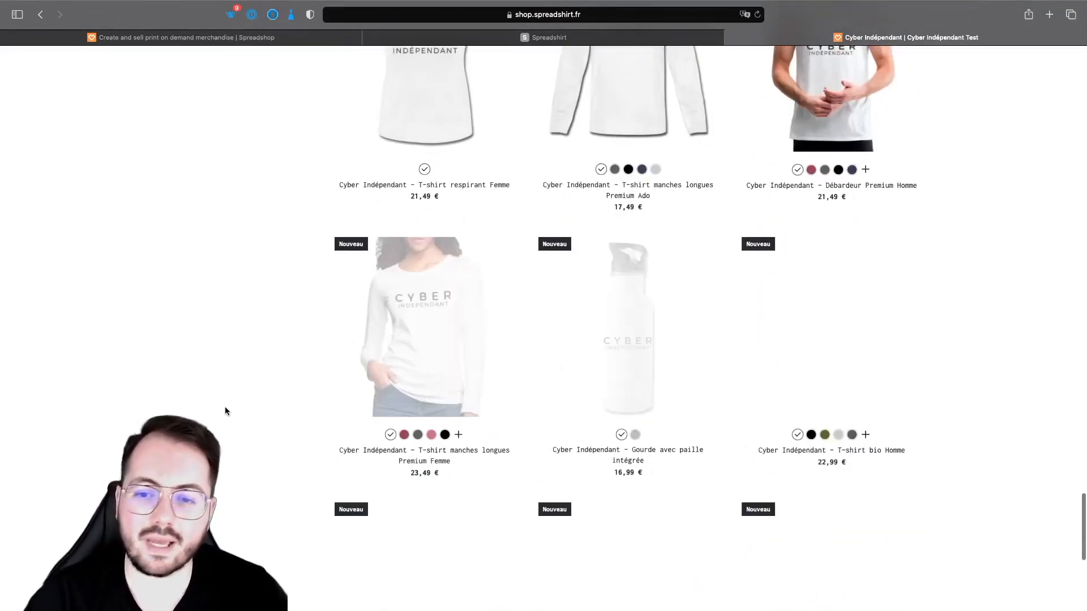
scroll(225, 407, "down", 8)
Step: Return to the shop's home page, then switch to the Spreadshirt partner area and look over its Accueil dashboard
scroll(697, 378, "up", 18)
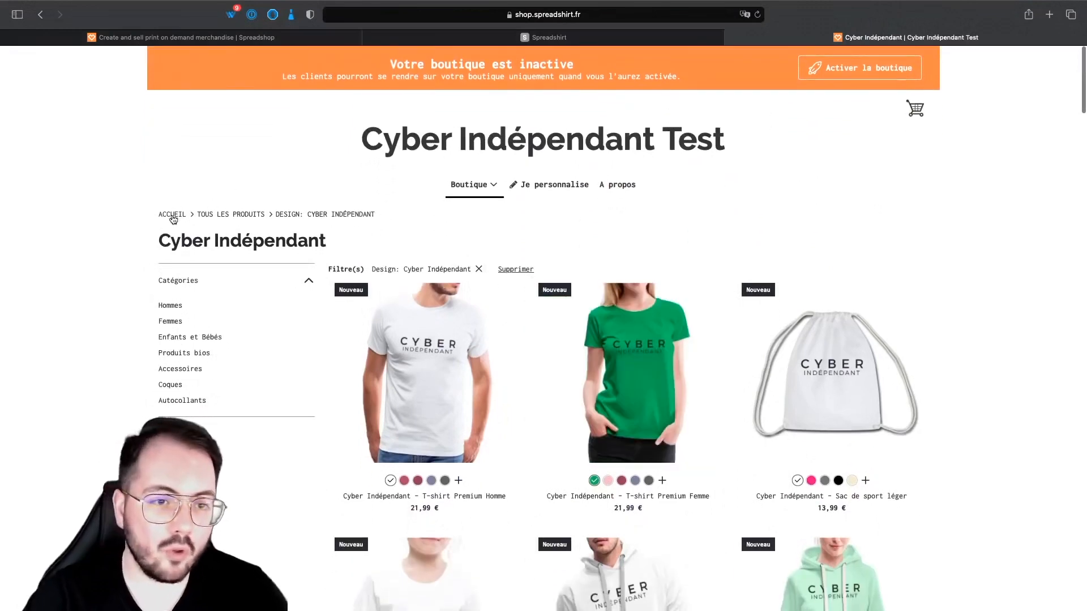
left_click(172, 214)
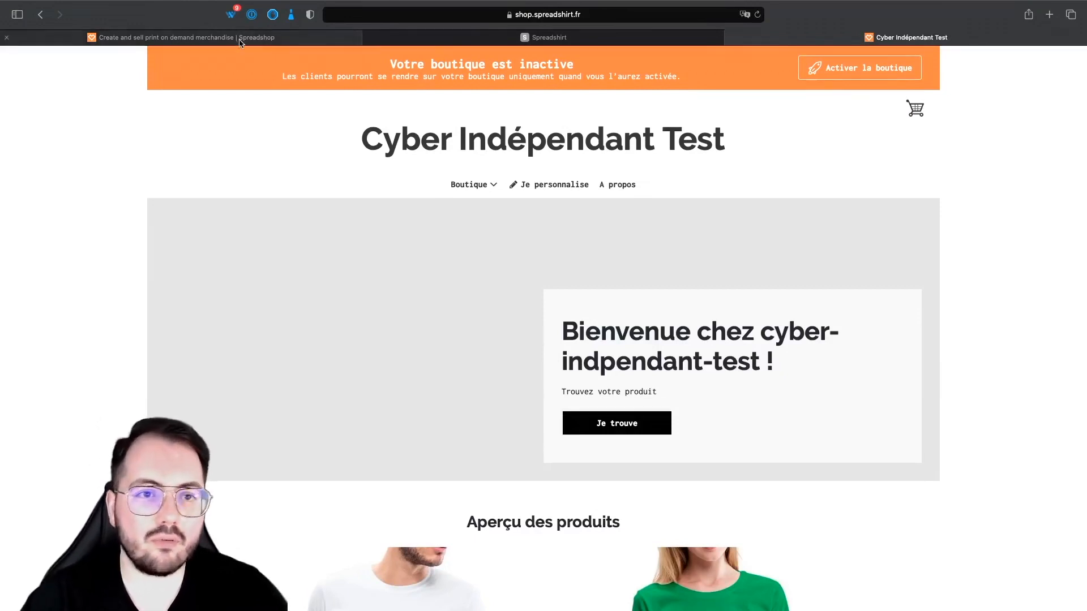
left_click(238, 39)
left_click(441, 39)
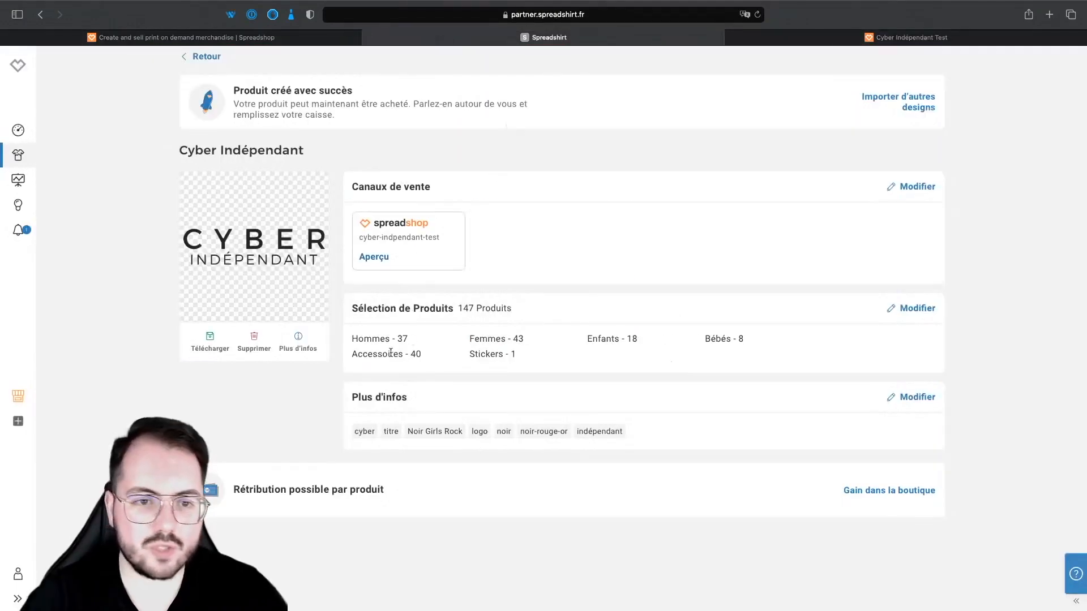
left_click(23, 133)
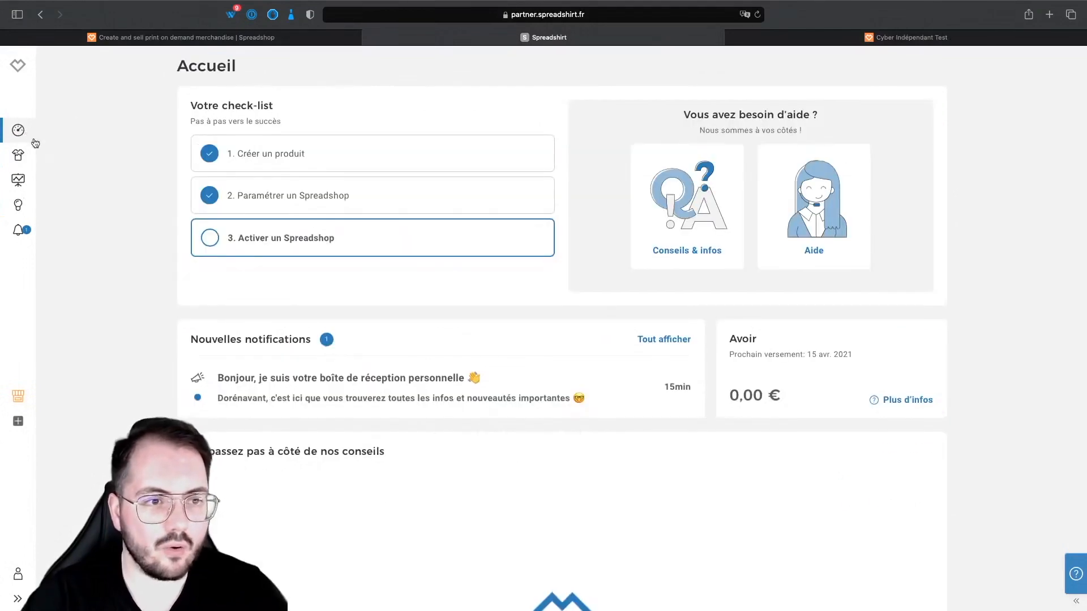
scroll(202, 354, "down", 5)
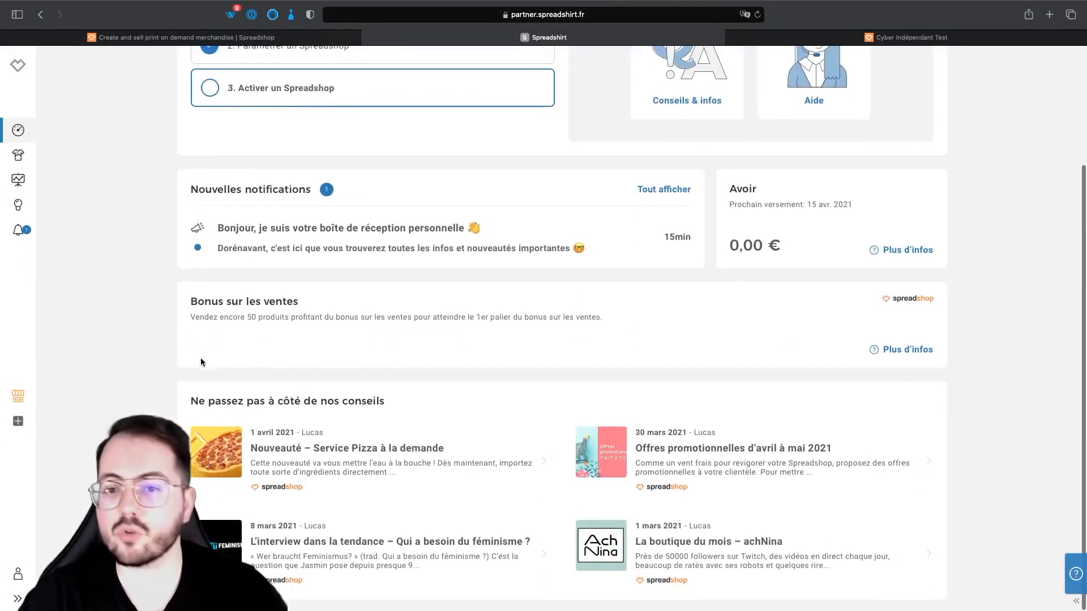
Step: Review the Designs overview and the Avoir and Ventes statistics in the partner area
left_click(13, 157)
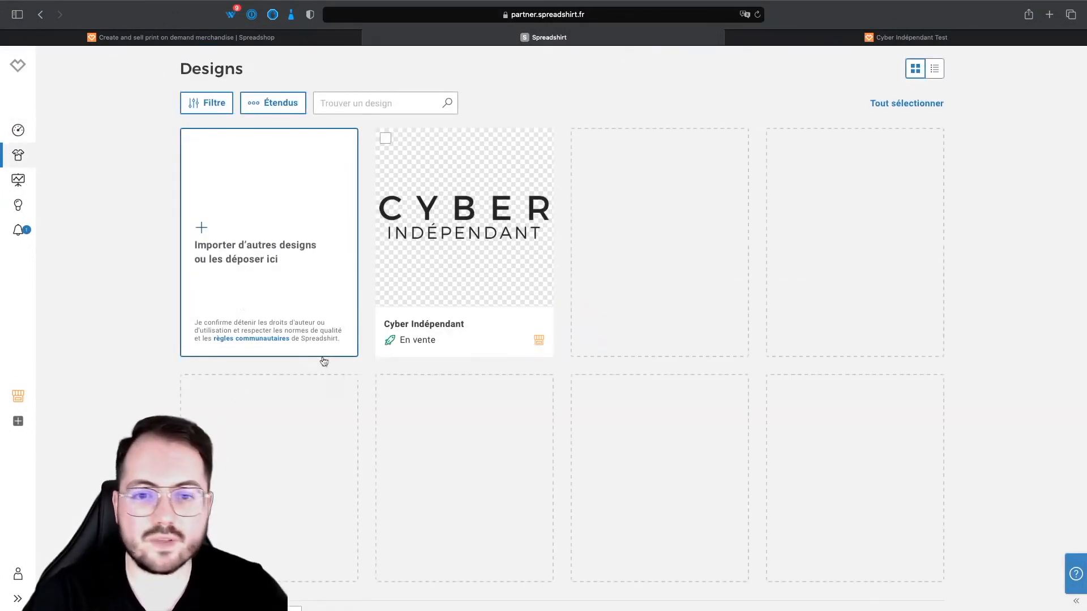
left_click(17, 187)
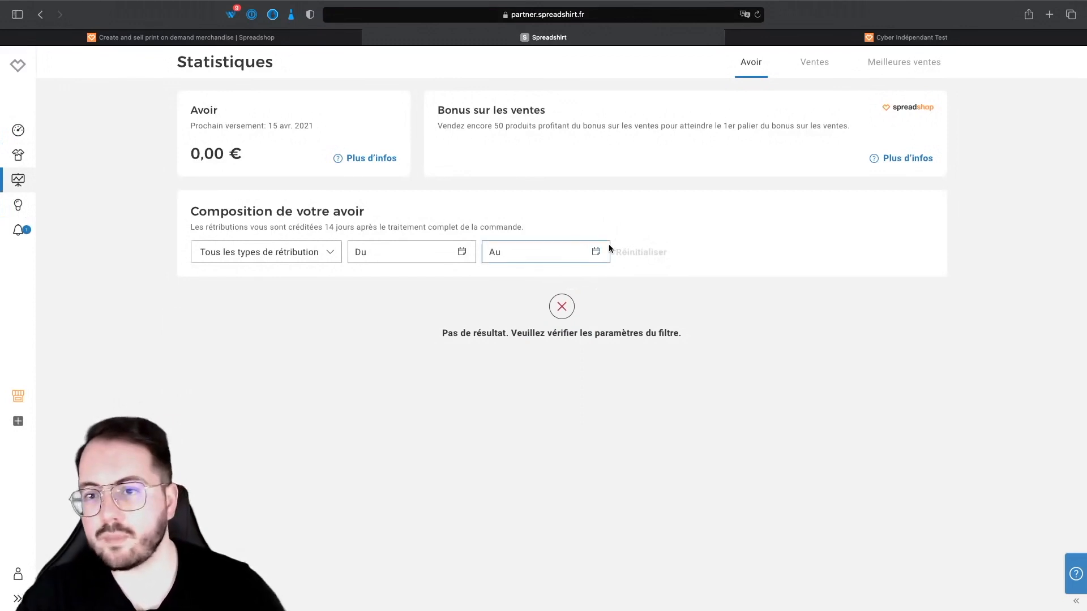
left_click(814, 65)
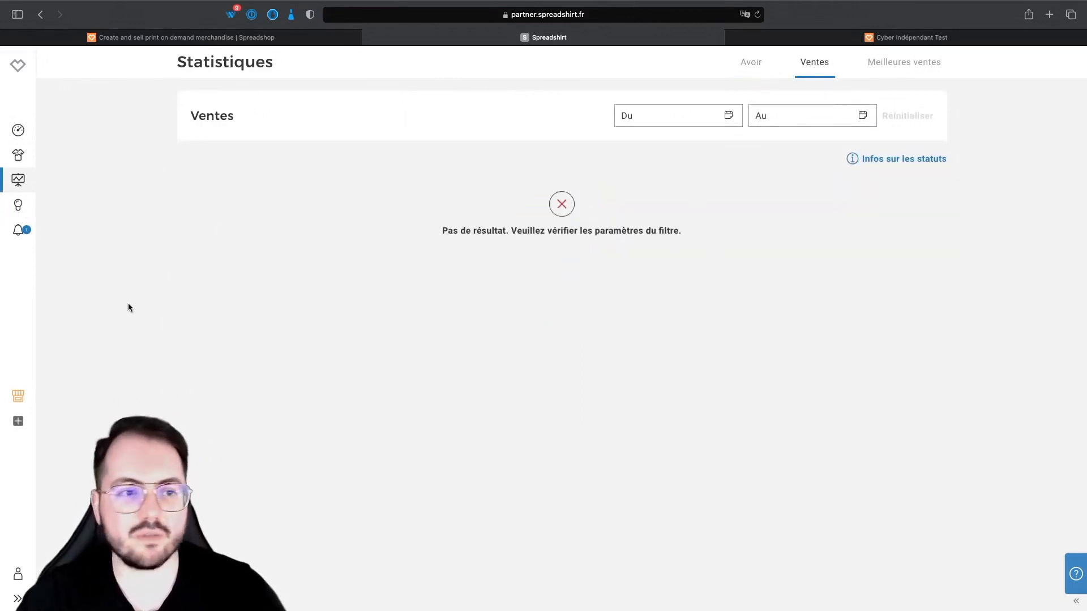
Step: Look through the Conseils & infos resources, including the shop guide, toolbox, copyright rules and Spreadshop sur YouTube
left_click(17, 209)
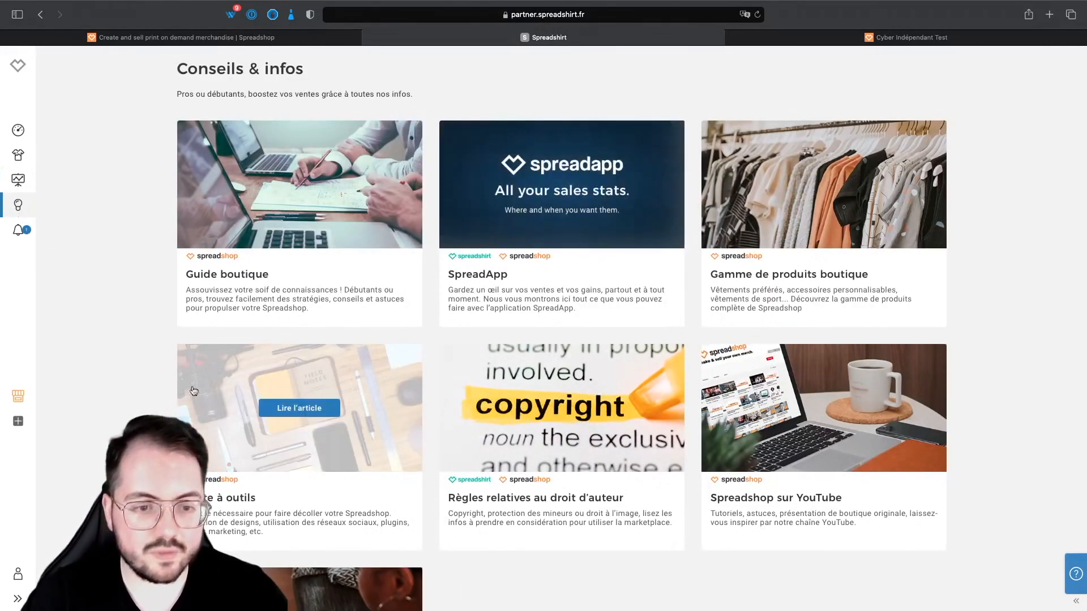
scroll(675, 365, "down", 3)
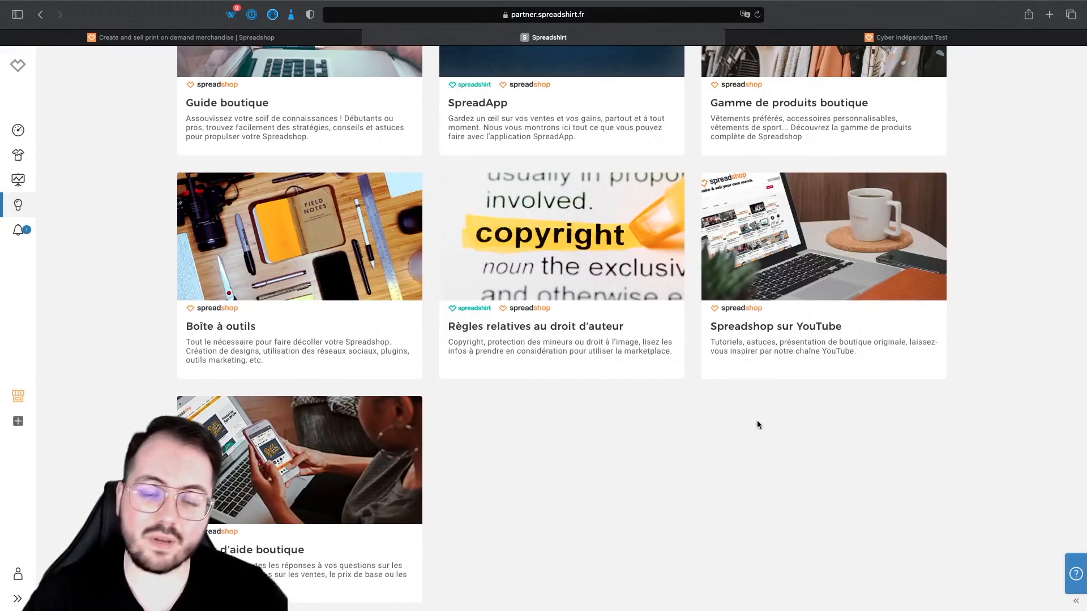
mouse_move(794, 258)
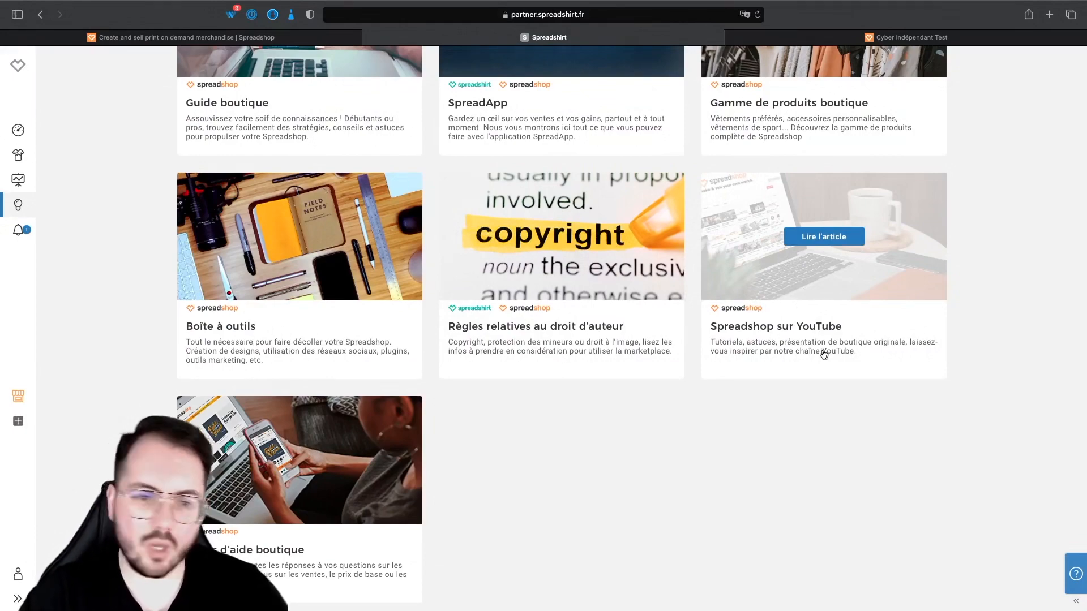
scroll(603, 410, "up", 3)
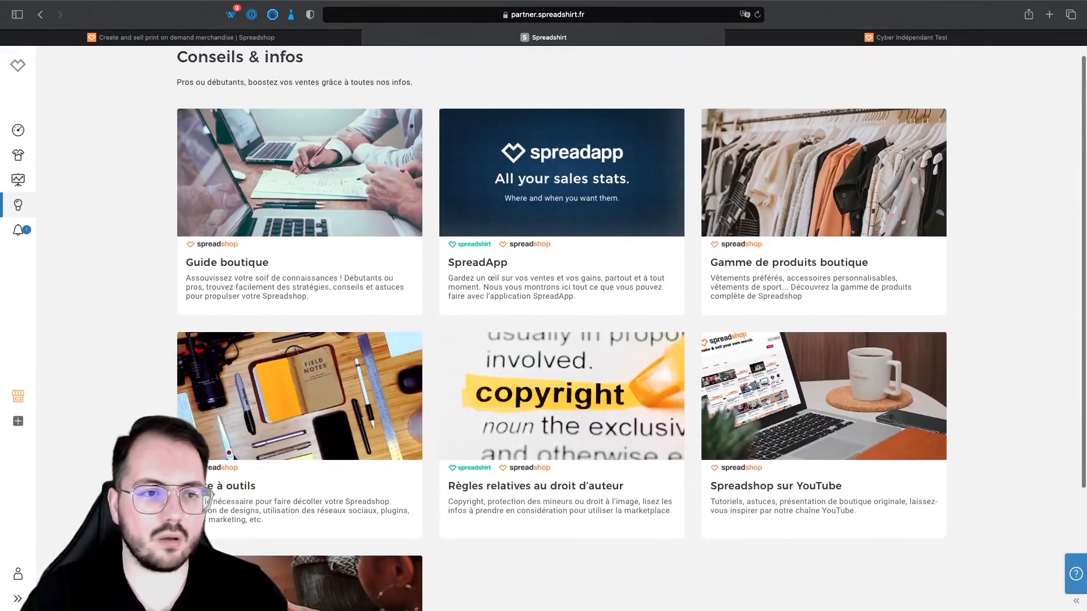
Step: Check the notifications, then return to the Accueil dashboard and review its sections
left_click(20, 231)
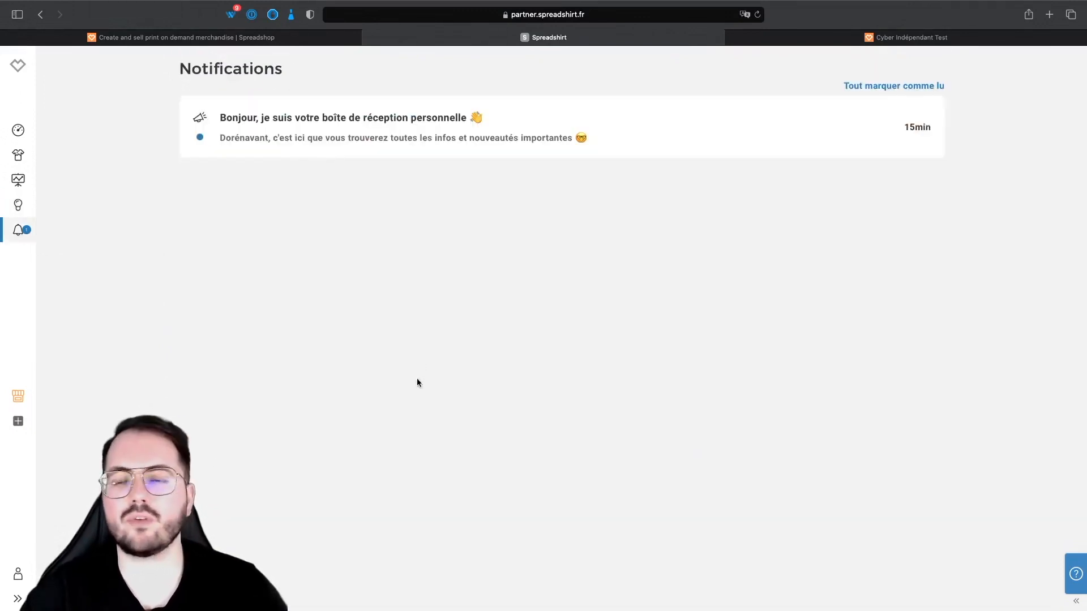
left_click(19, 136)
scroll(185, 331, "down", 1)
scroll(184, 328, "down", 3)
scroll(183, 327, "up", 3)
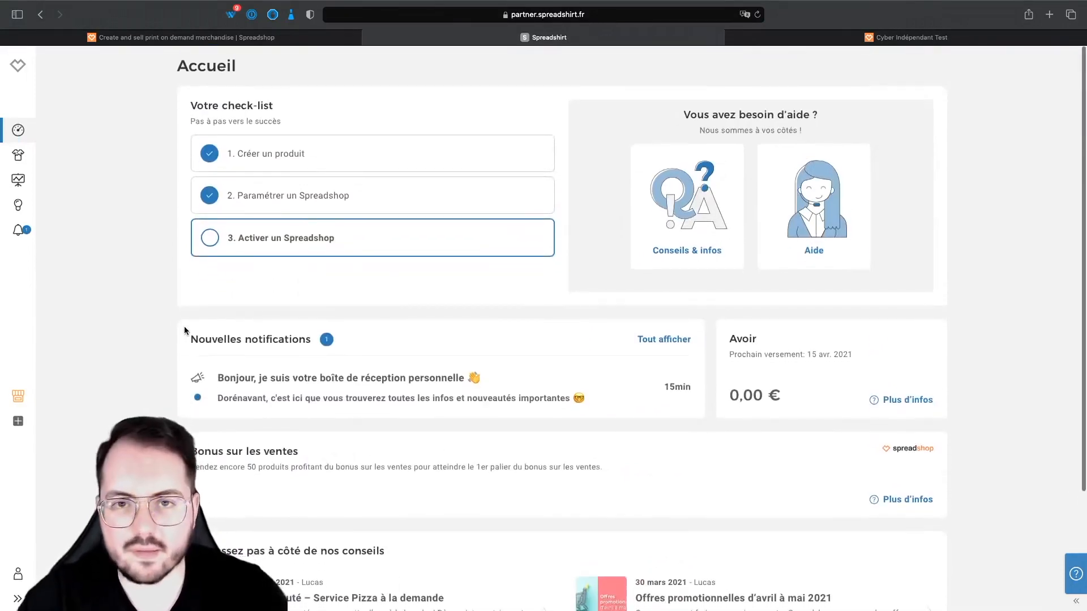